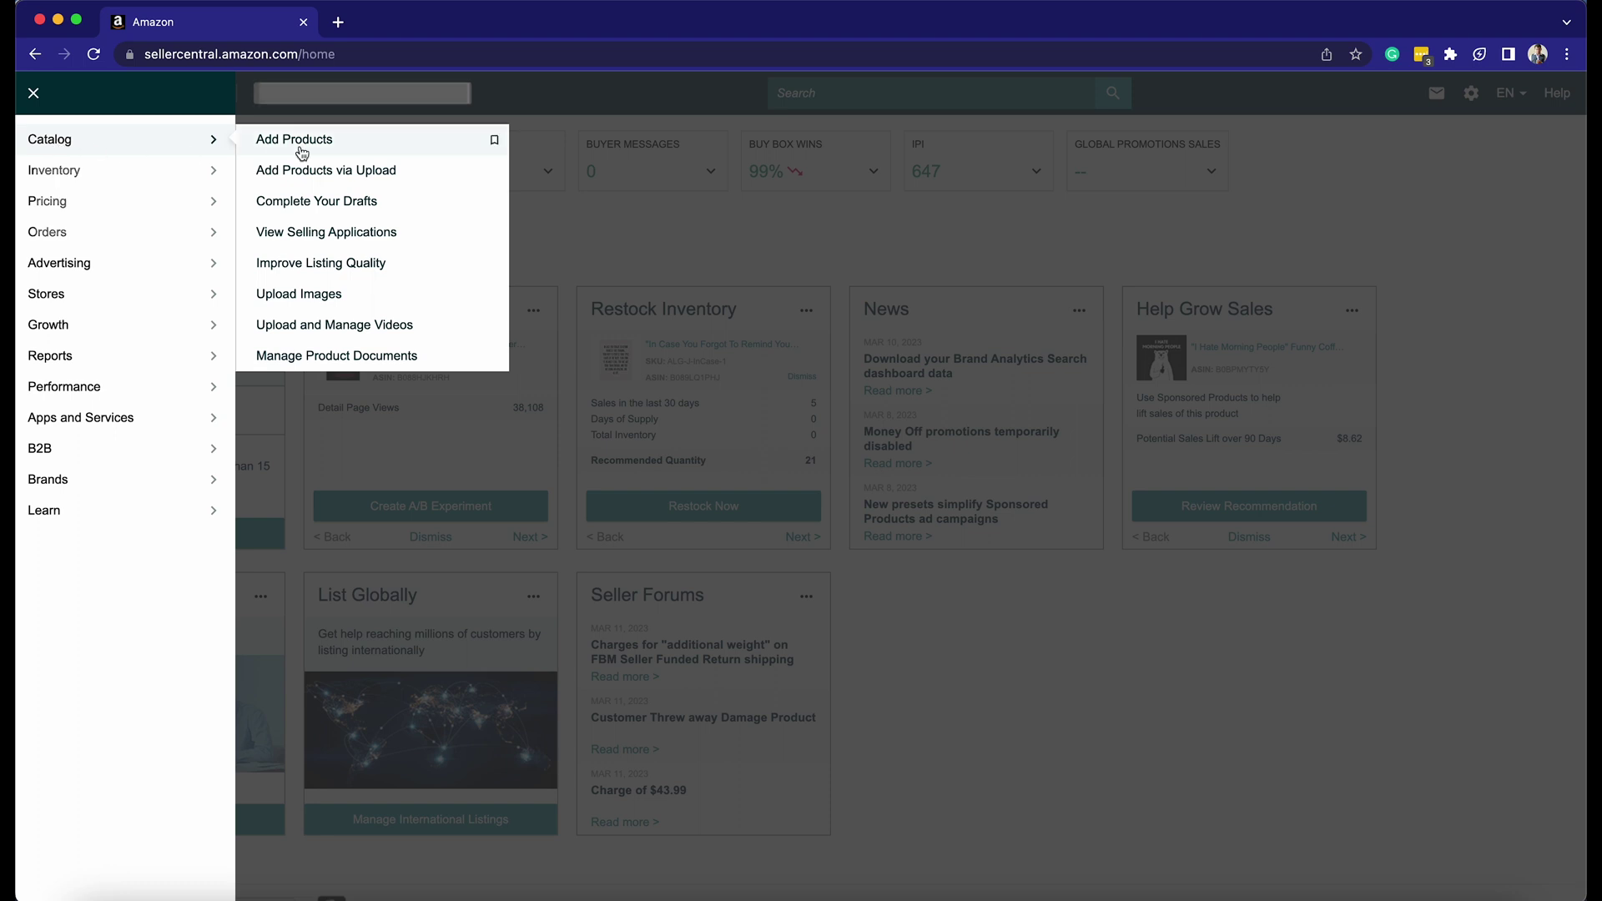
# Start a listing for a product not sold on Amazon and choose the SHIRT product type under Men > Clothing > Shirts > T-Shirts.
pyautogui.click(333, 152)
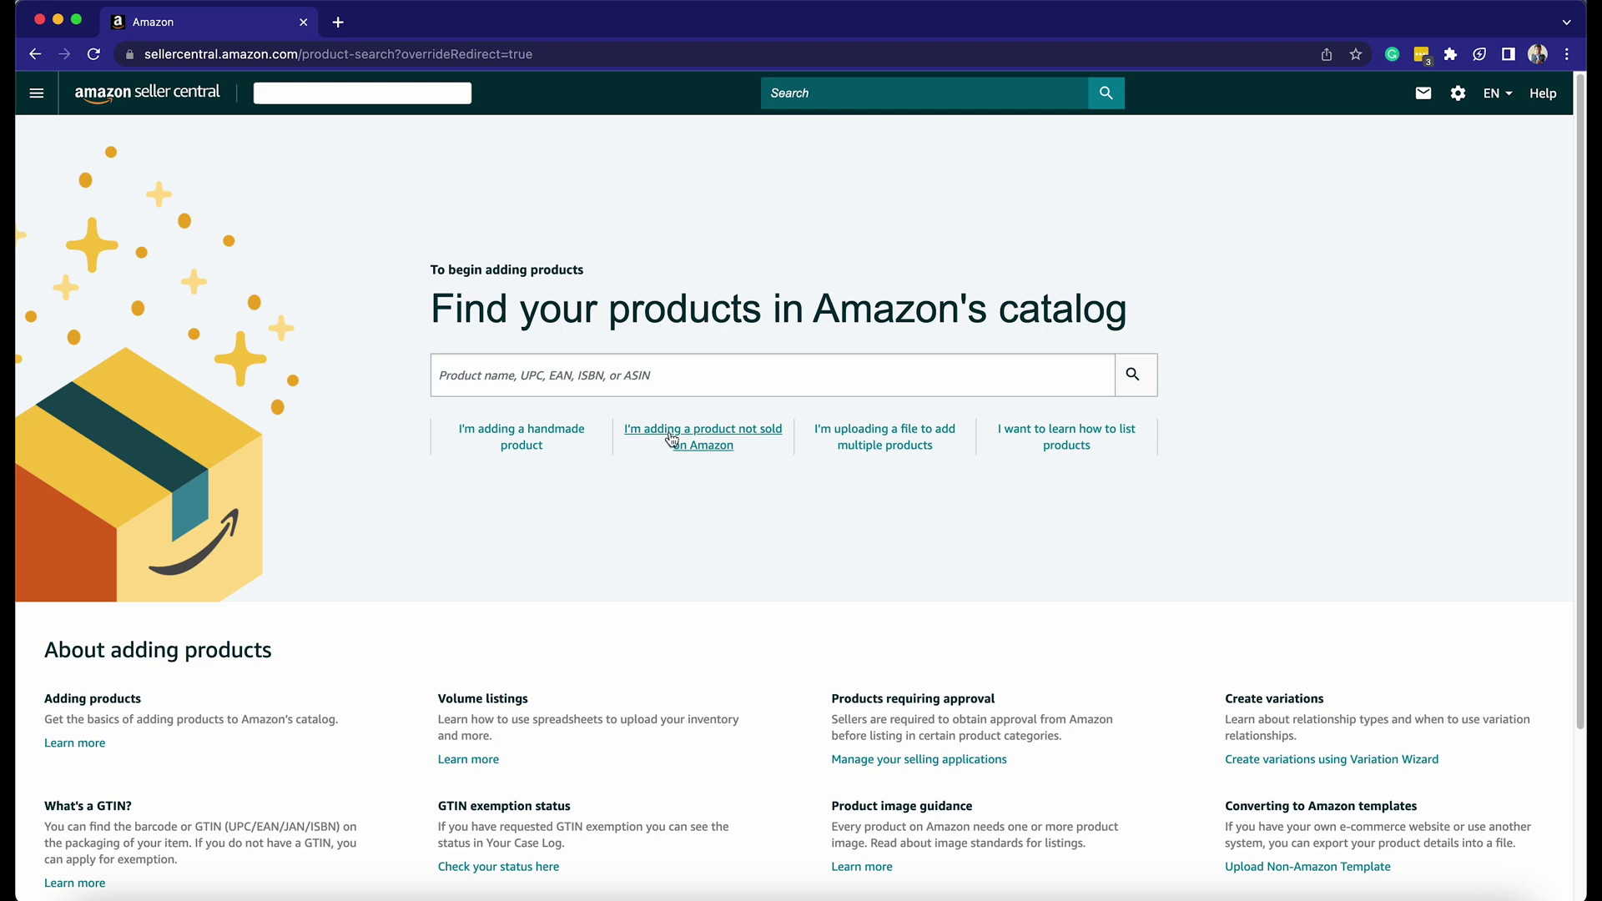
pyautogui.click(712, 442)
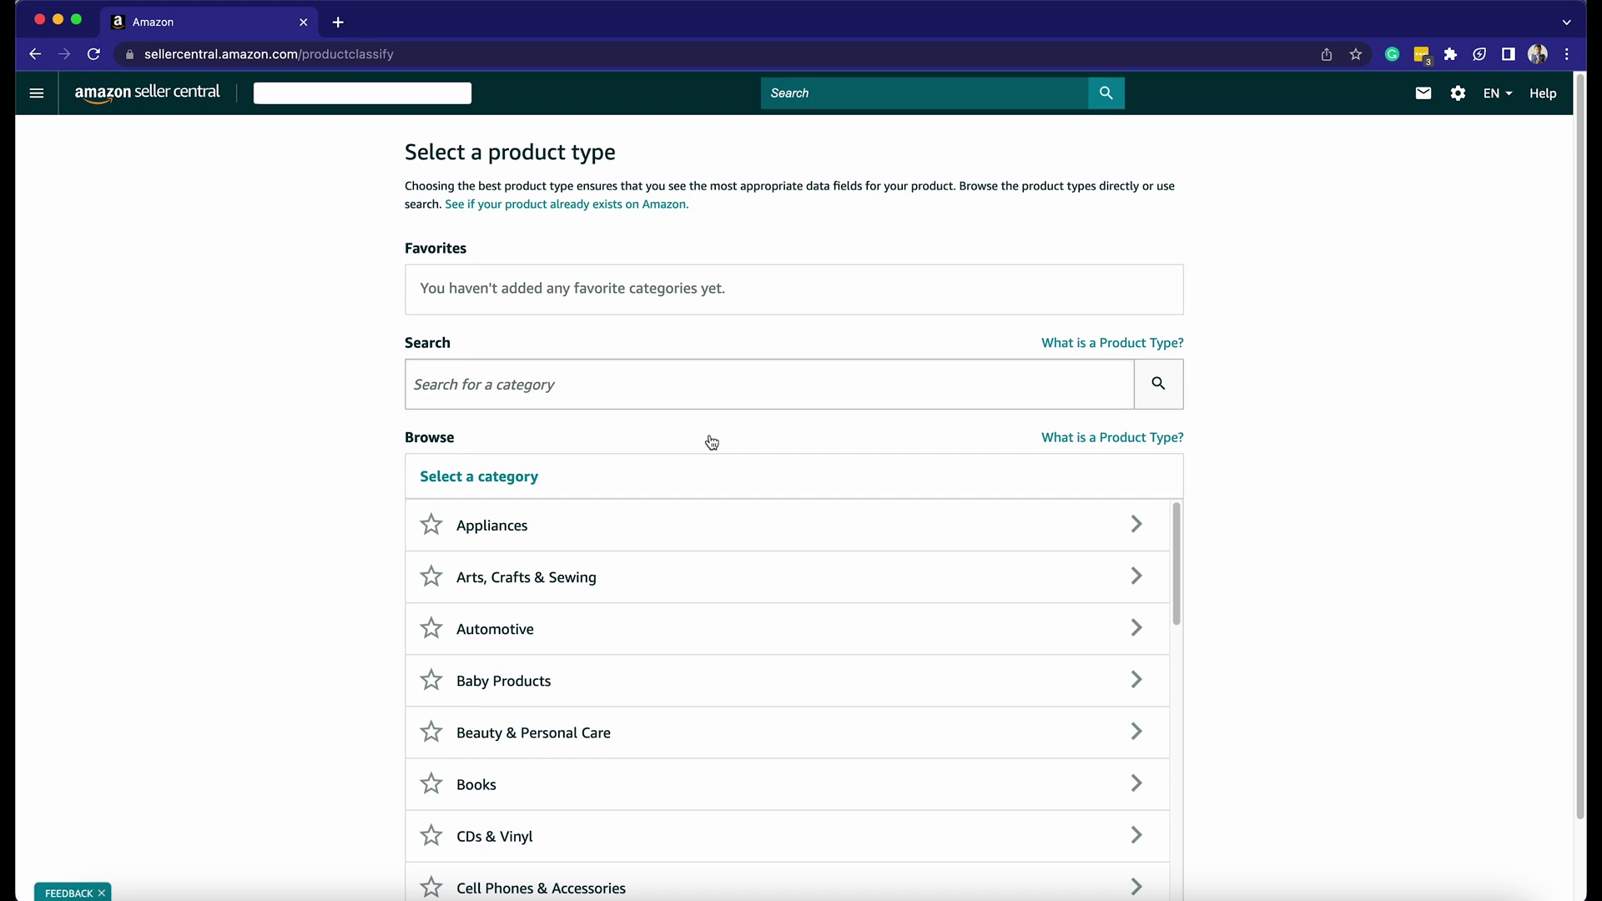
pyautogui.click(665, 388)
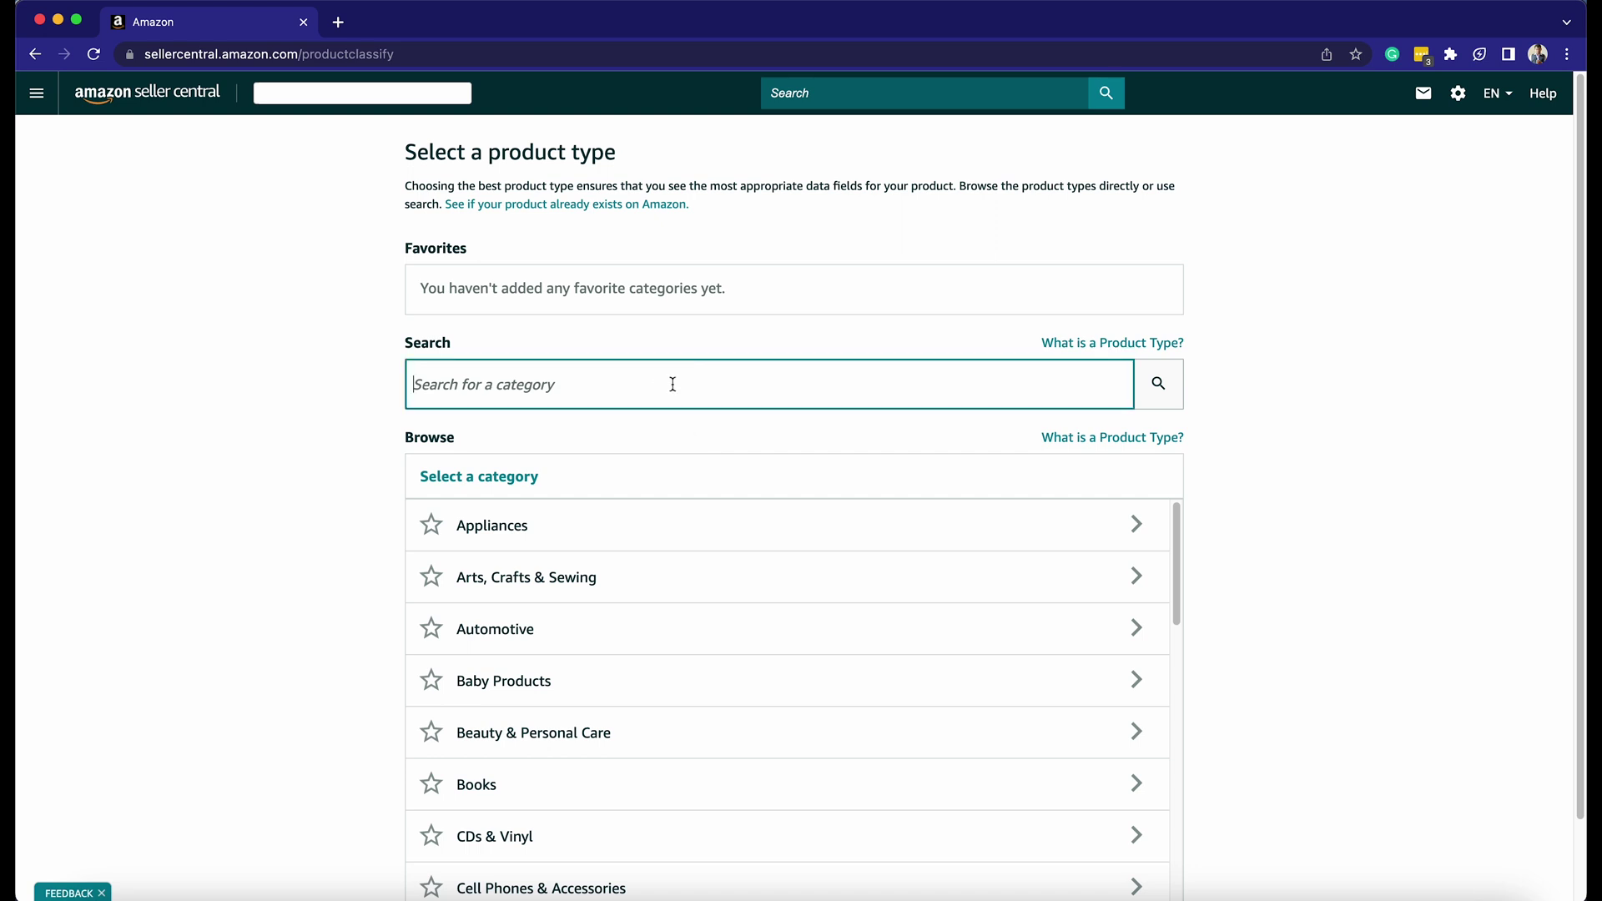
pyautogui.write('shirt')
pyautogui.press('Return')
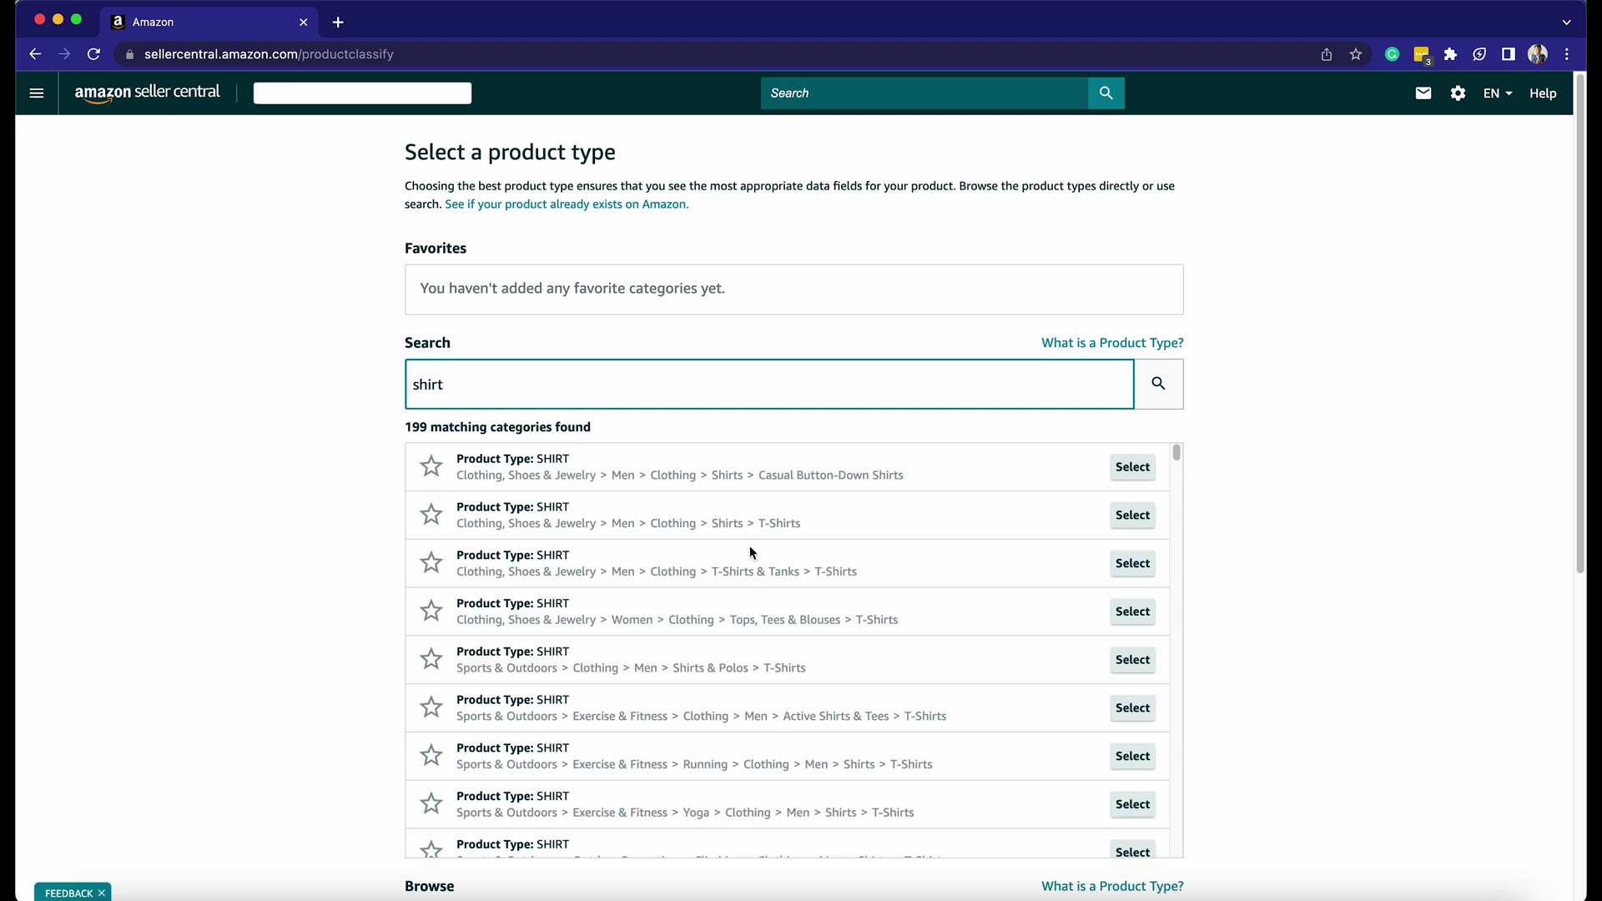
pyautogui.click(1132, 515)
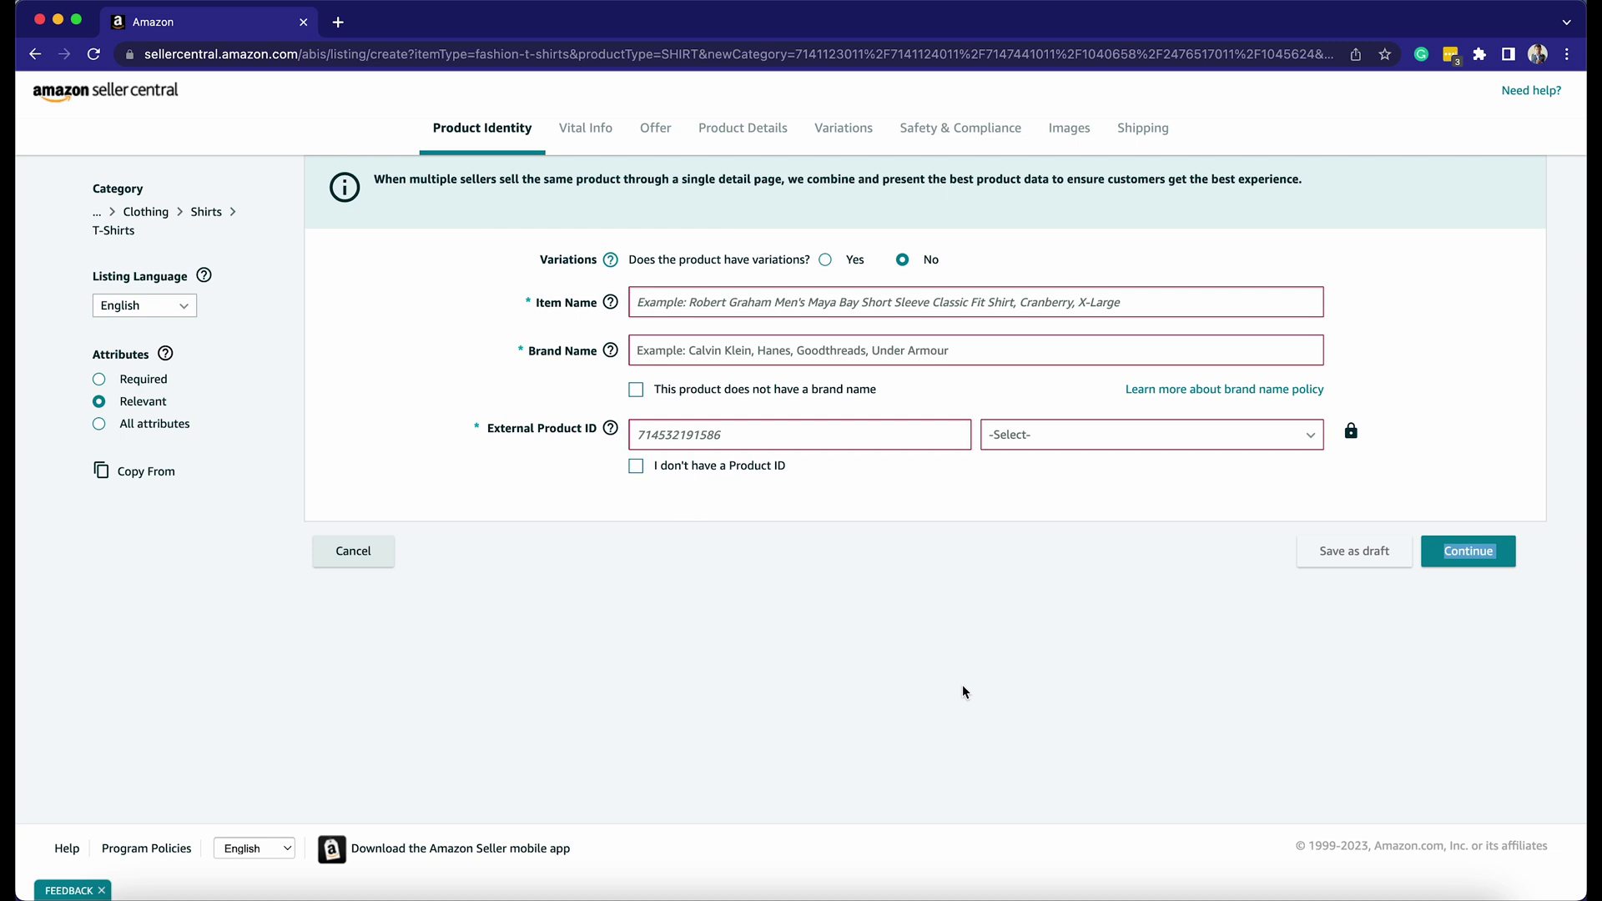
# Mark the product as having variations in color and shirt size, and enter the item name "BlueTuskr Plain Print T-Shirts".
pyautogui.click(825, 260)
pyautogui.click(823, 369)
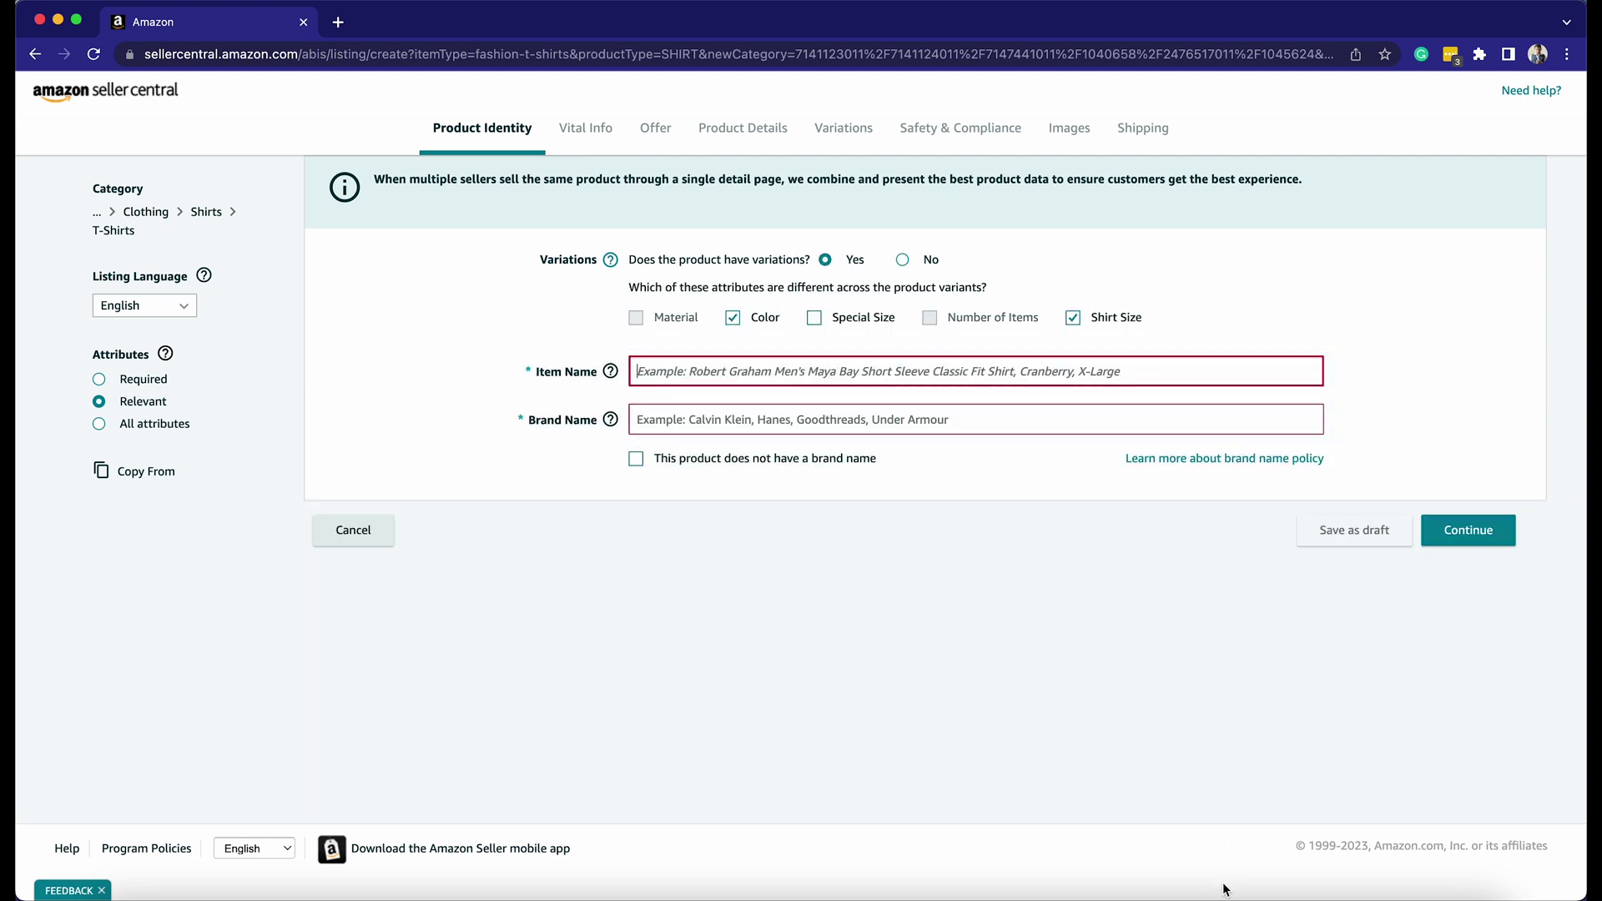
pyautogui.write('BlueTuskr ')
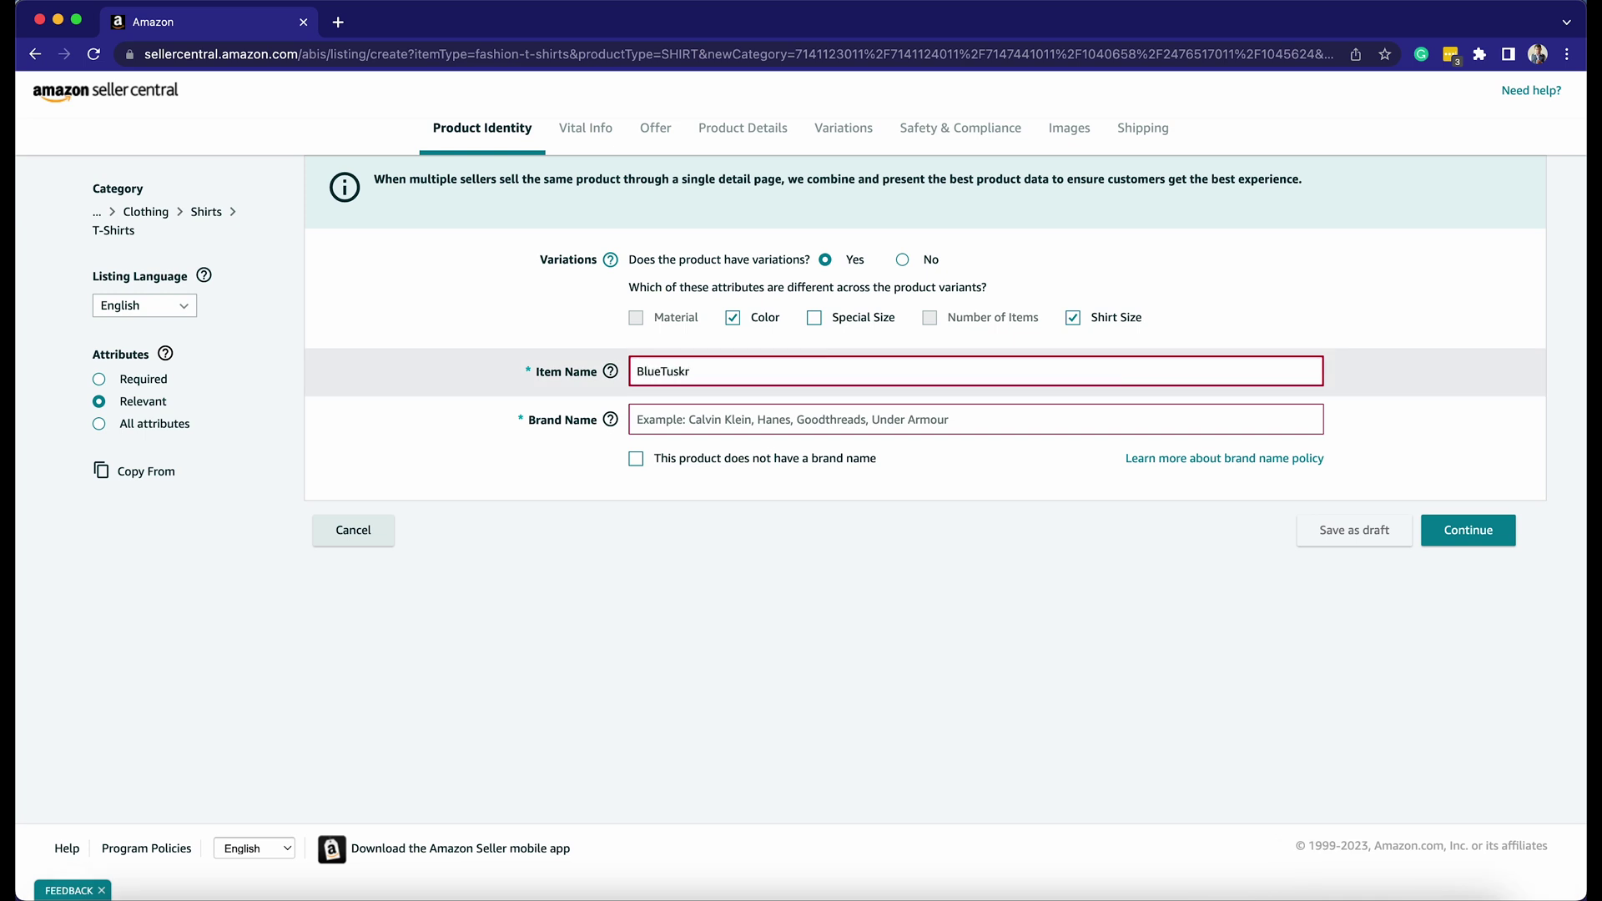
pyautogui.write('Plain Print T-Shirts')
pyautogui.press('Tab')
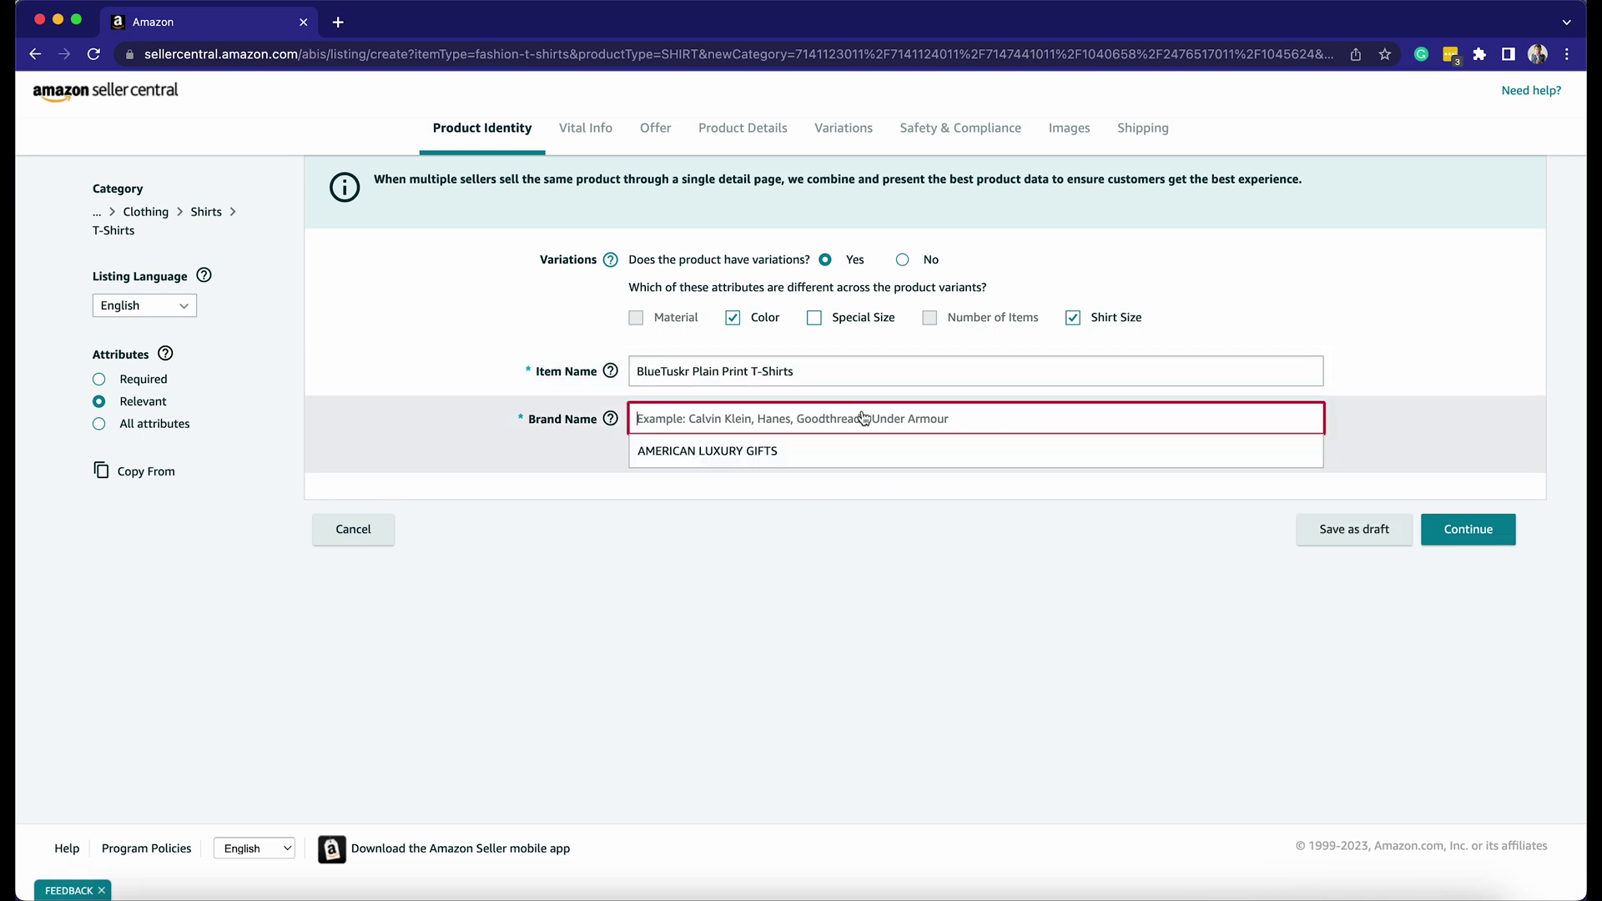
# Enter BlueTuskr as the brand name and continue past the product identity section.
pyautogui.write('BlueTuskr')
pyautogui.click(907, 598)
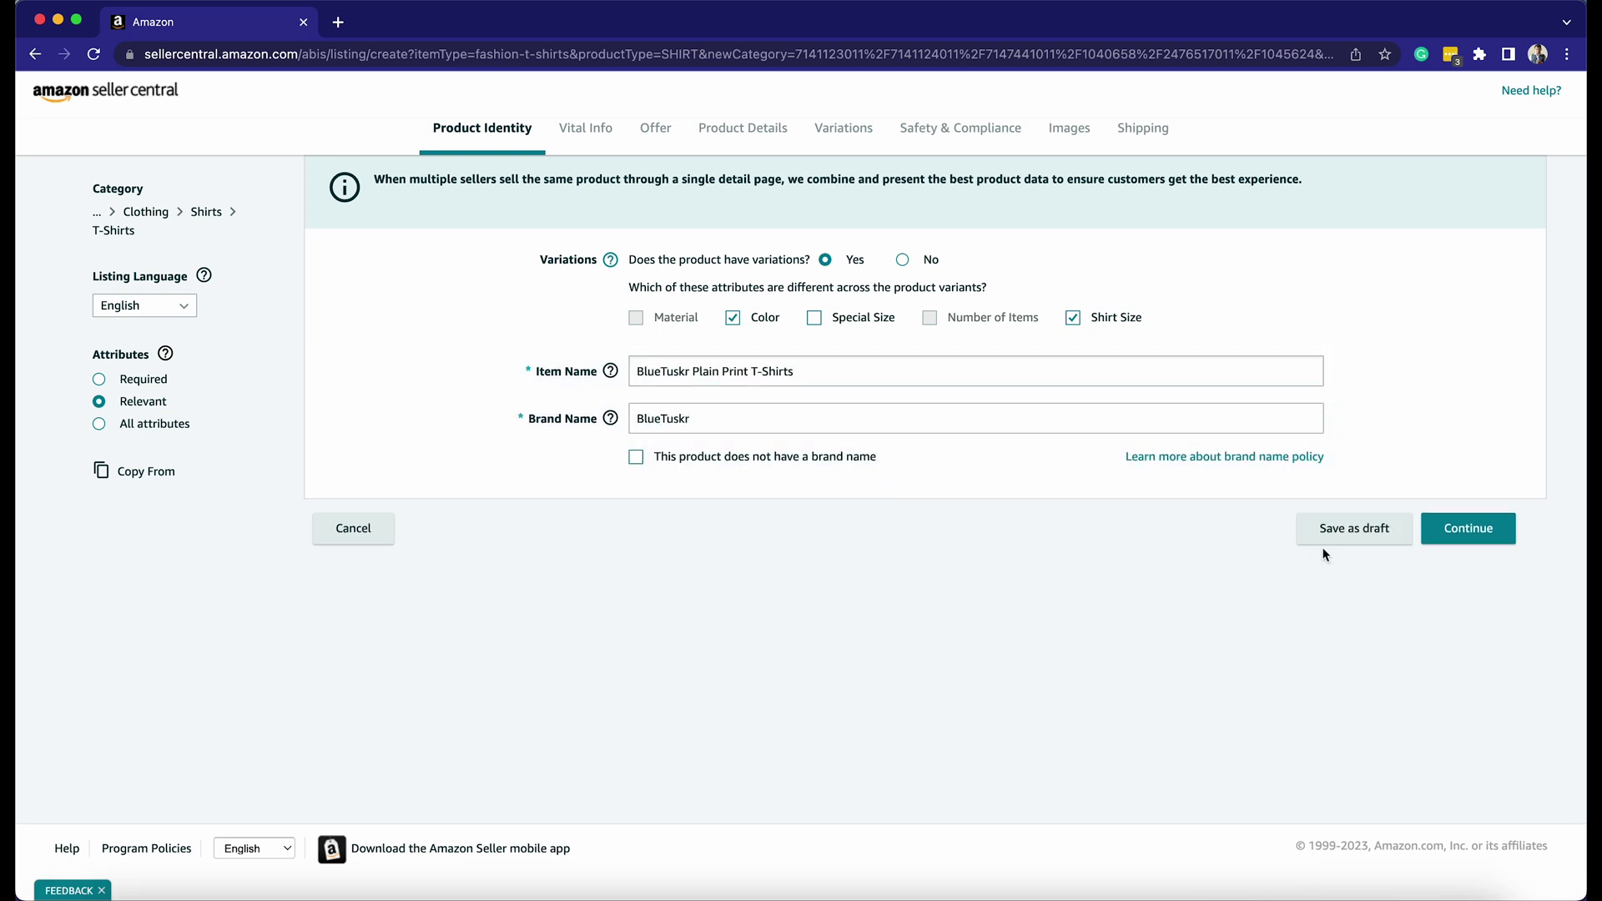
pyautogui.click(1466, 515)
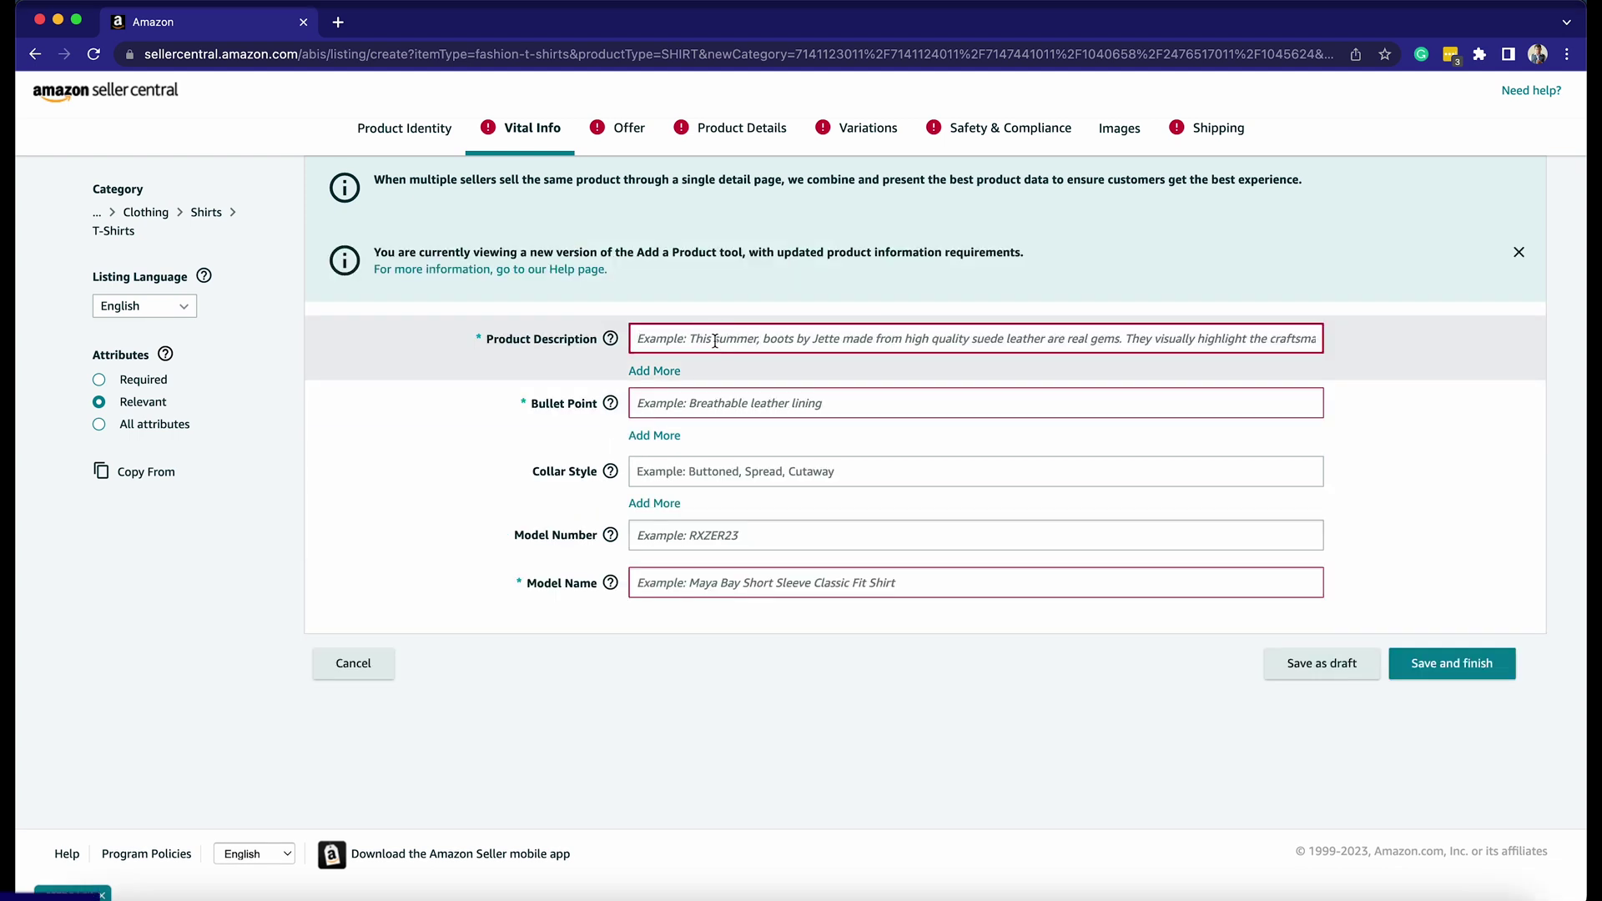
# Enter the product description "BlueTuskr Tees Example" and the first bullet point "95% cotton. 5% Spandex".
pyautogui.write('BlueTuskr Te')
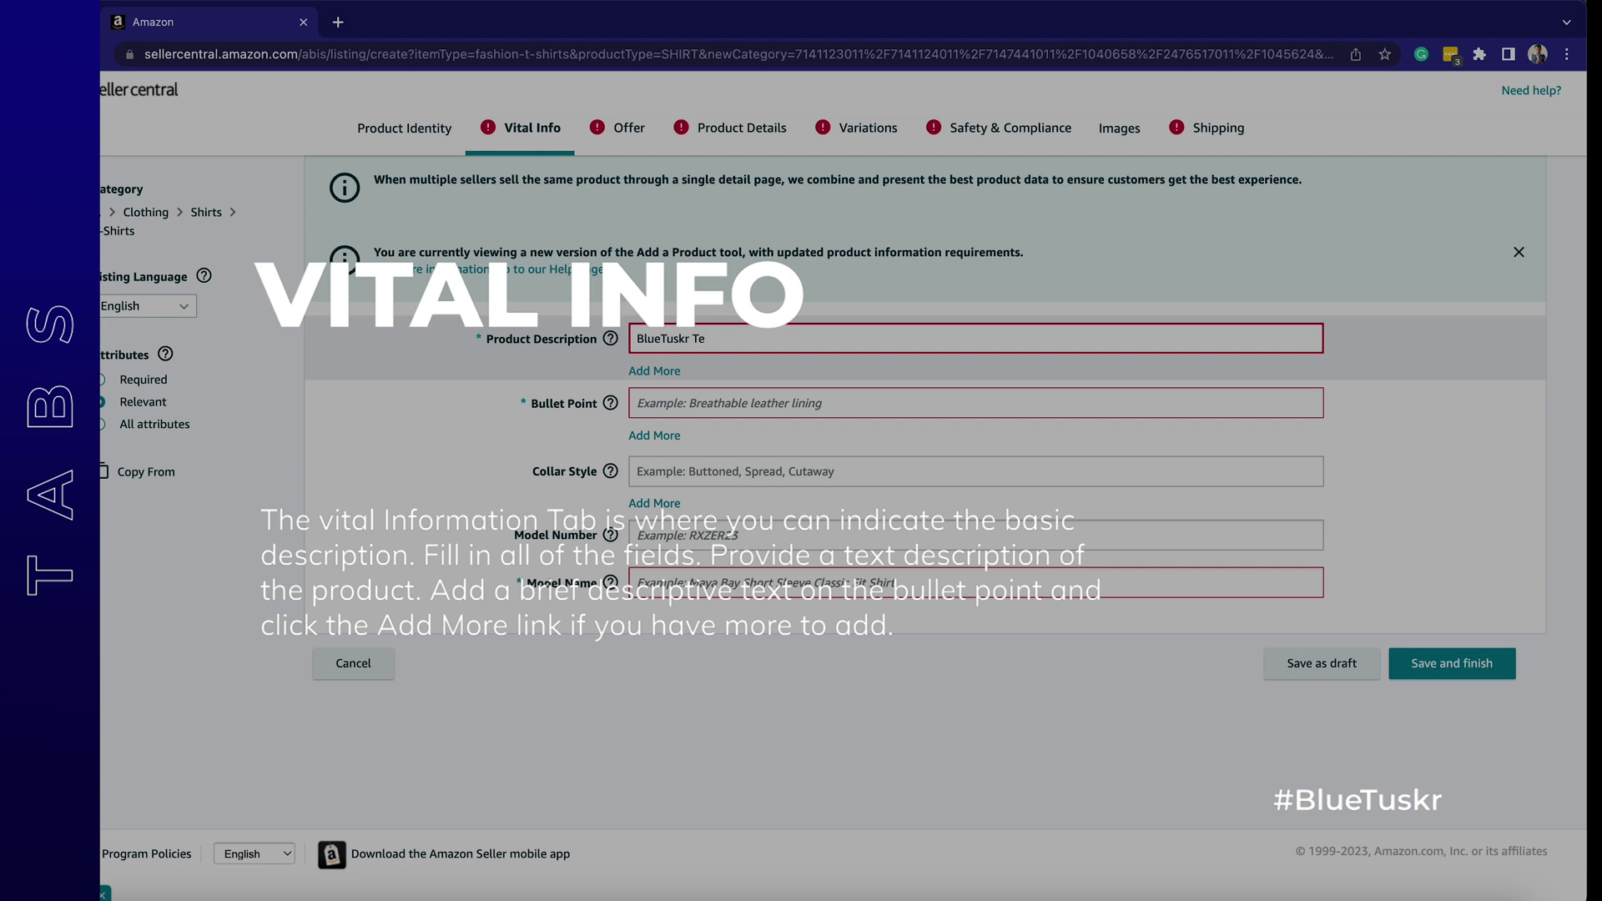
pyautogui.write('es Example')
pyautogui.click(857, 404)
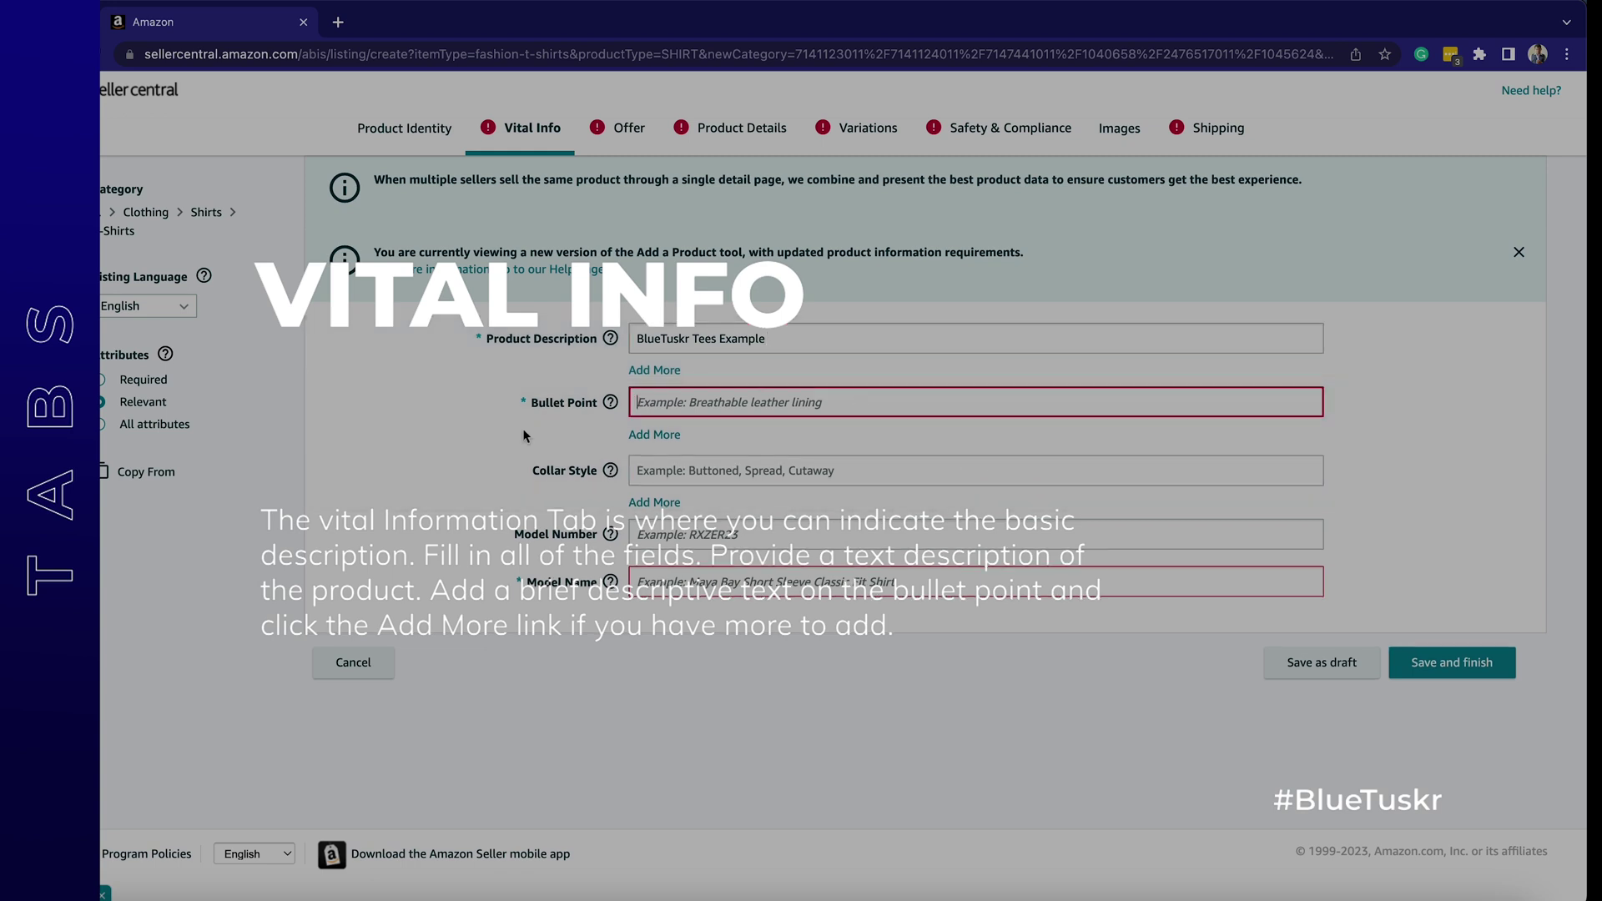
pyautogui.write('95% cotton. 5%Spandex')
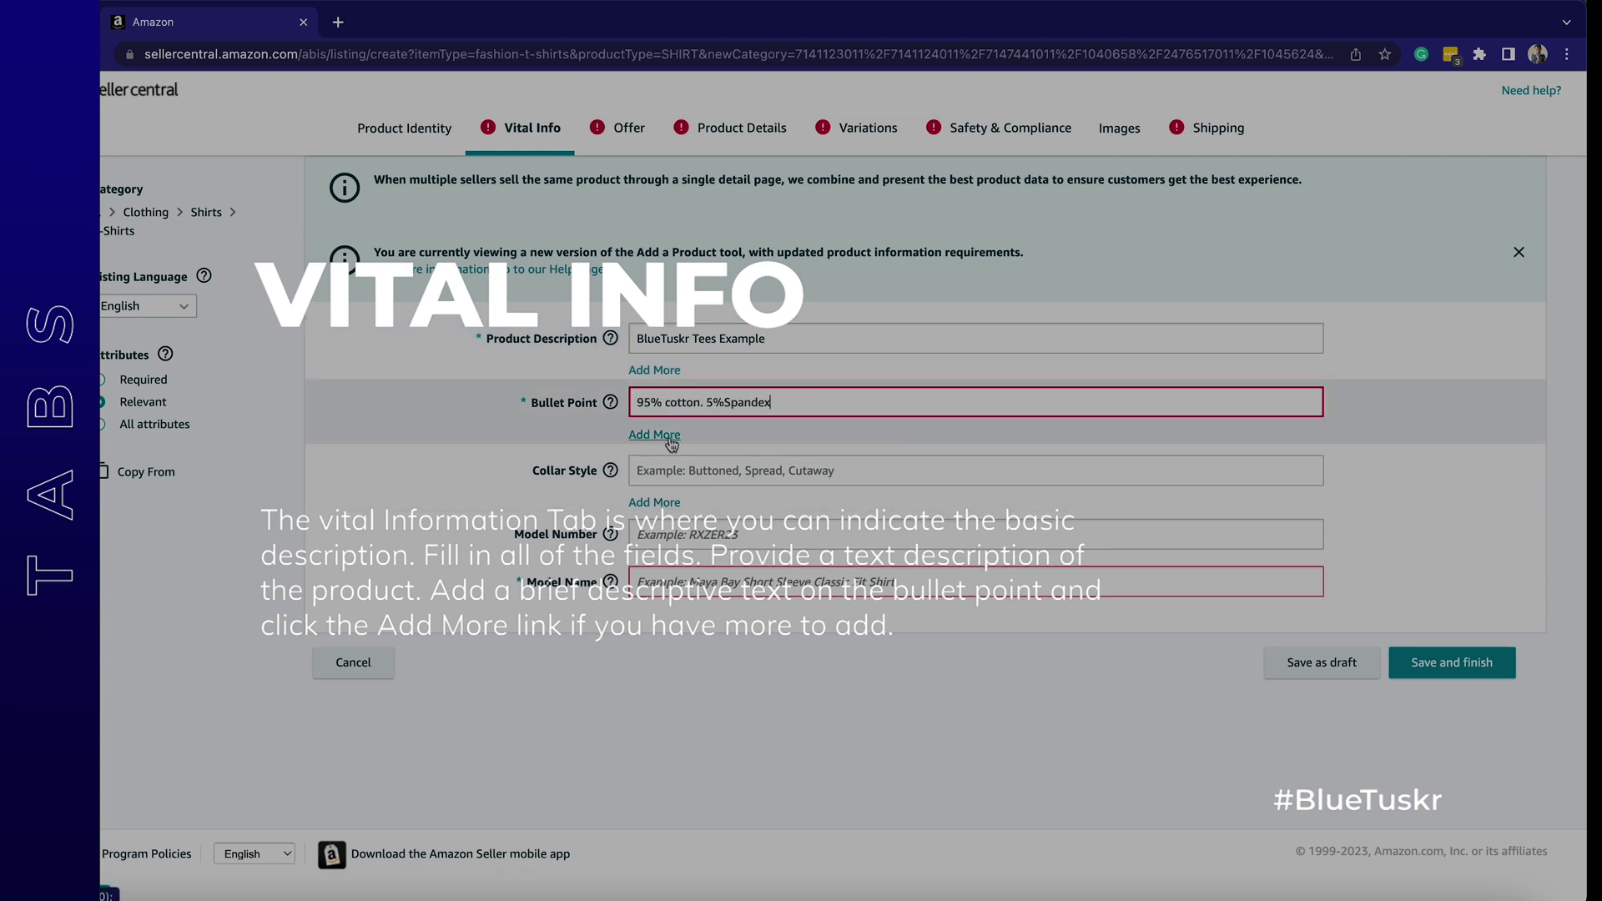
pyautogui.click(726, 403)
# Add three more bullet points: "Latest Fashionable T Shirt", "100% brand new" and "High quality".
pyautogui.click(654, 434)
pyautogui.click(673, 457)
pyautogui.write('Latest Fashionable T Shirt')
pyautogui.click(651, 482)
pyautogui.click(666, 501)
pyautogui.write('.100% brand new')
pyautogui.click(634, 495)
pyautogui.press('BackSpace')
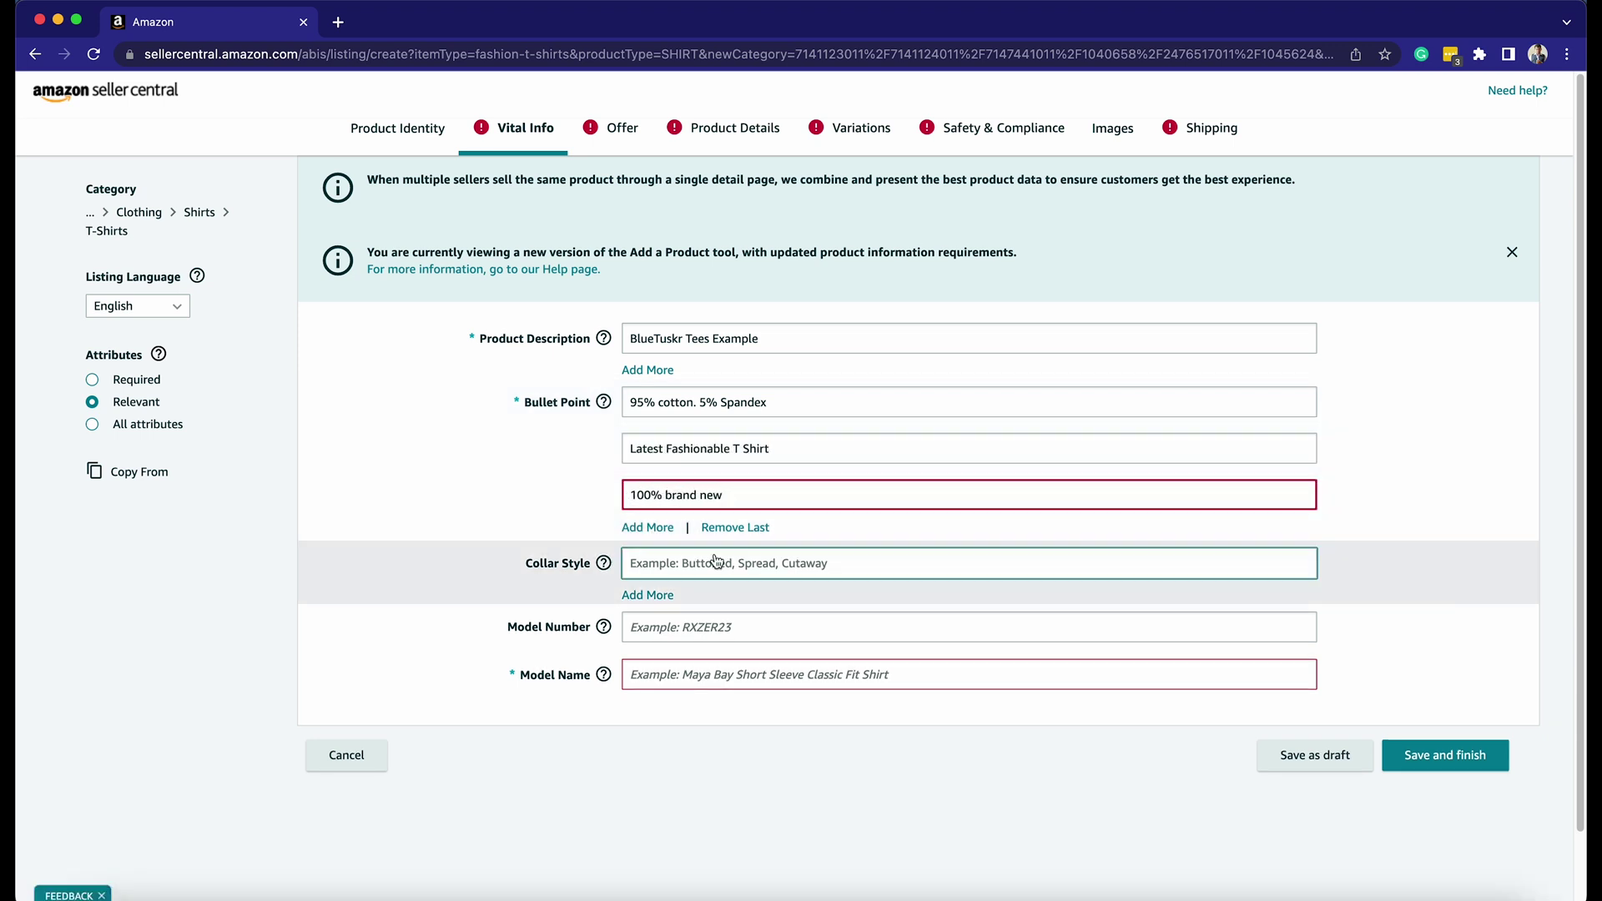
pyautogui.click(647, 527)
pyautogui.click(714, 550)
pyautogui.write('High quality')
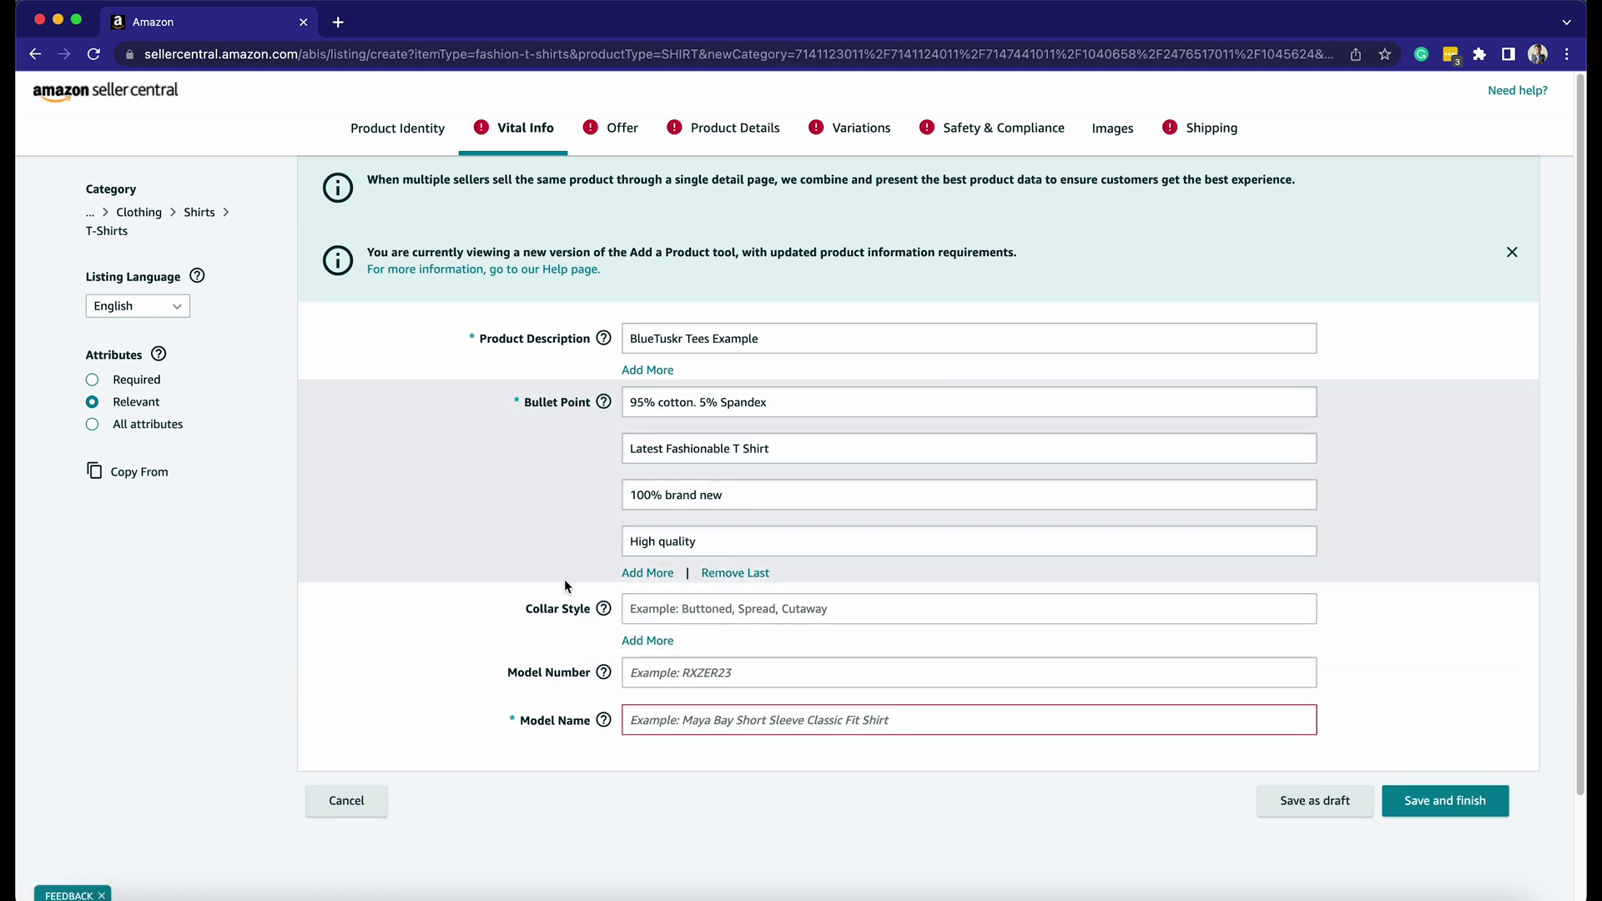
# Enter "BlueTuskr Tees Plain" as the model name in the vital information.
pyautogui.scroll(-3, 568, 588)
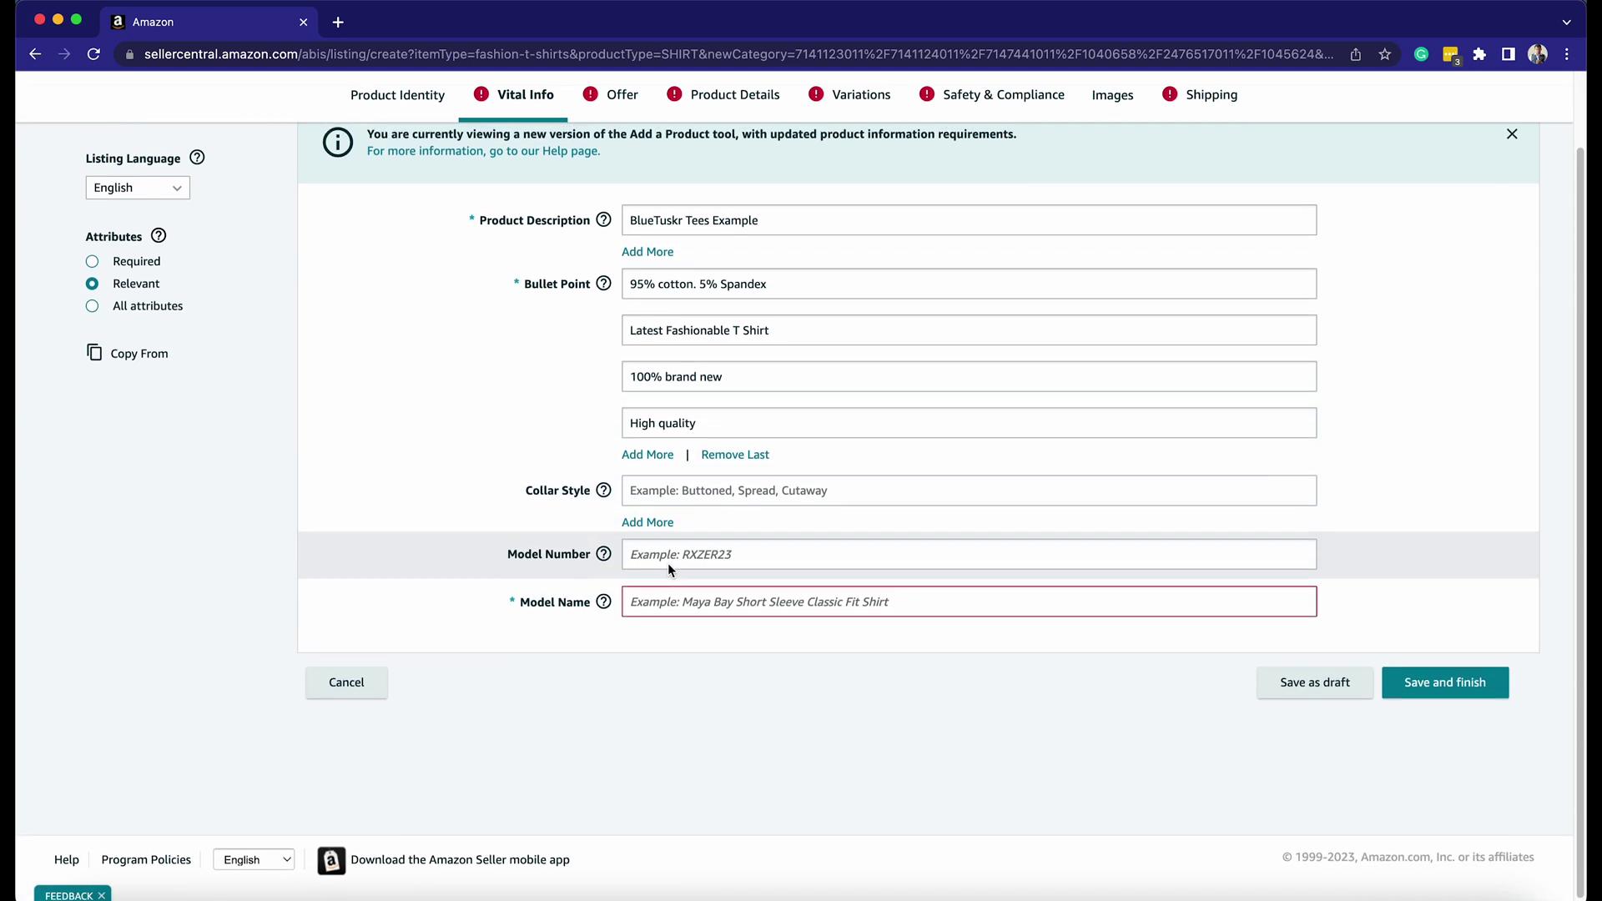
pyautogui.scroll(1, 667, 562)
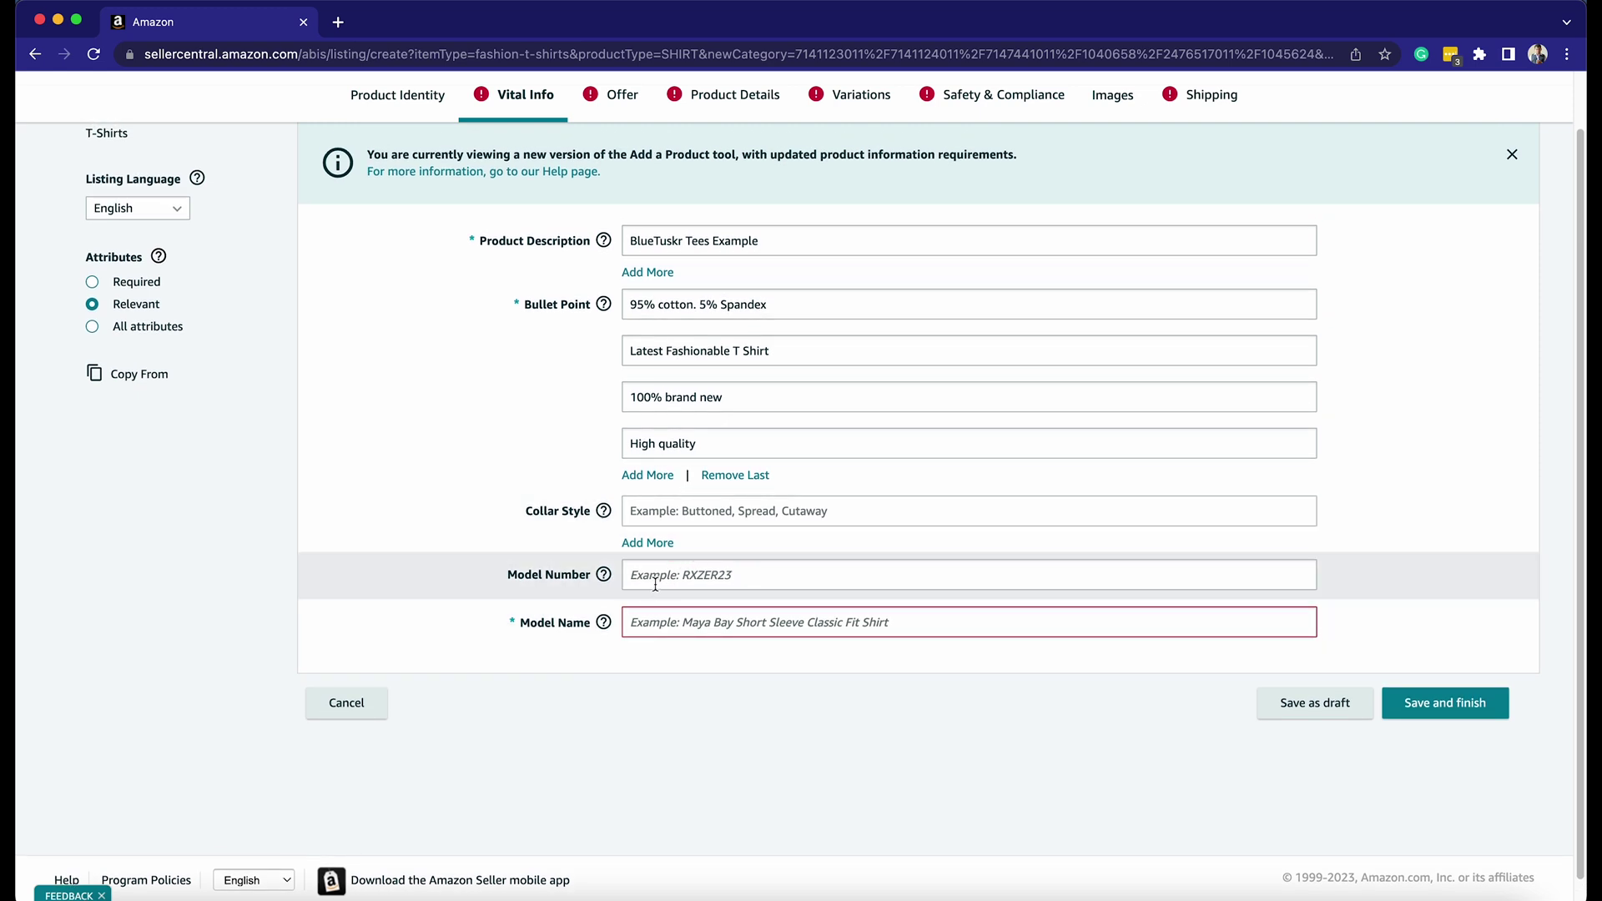
pyautogui.click(700, 628)
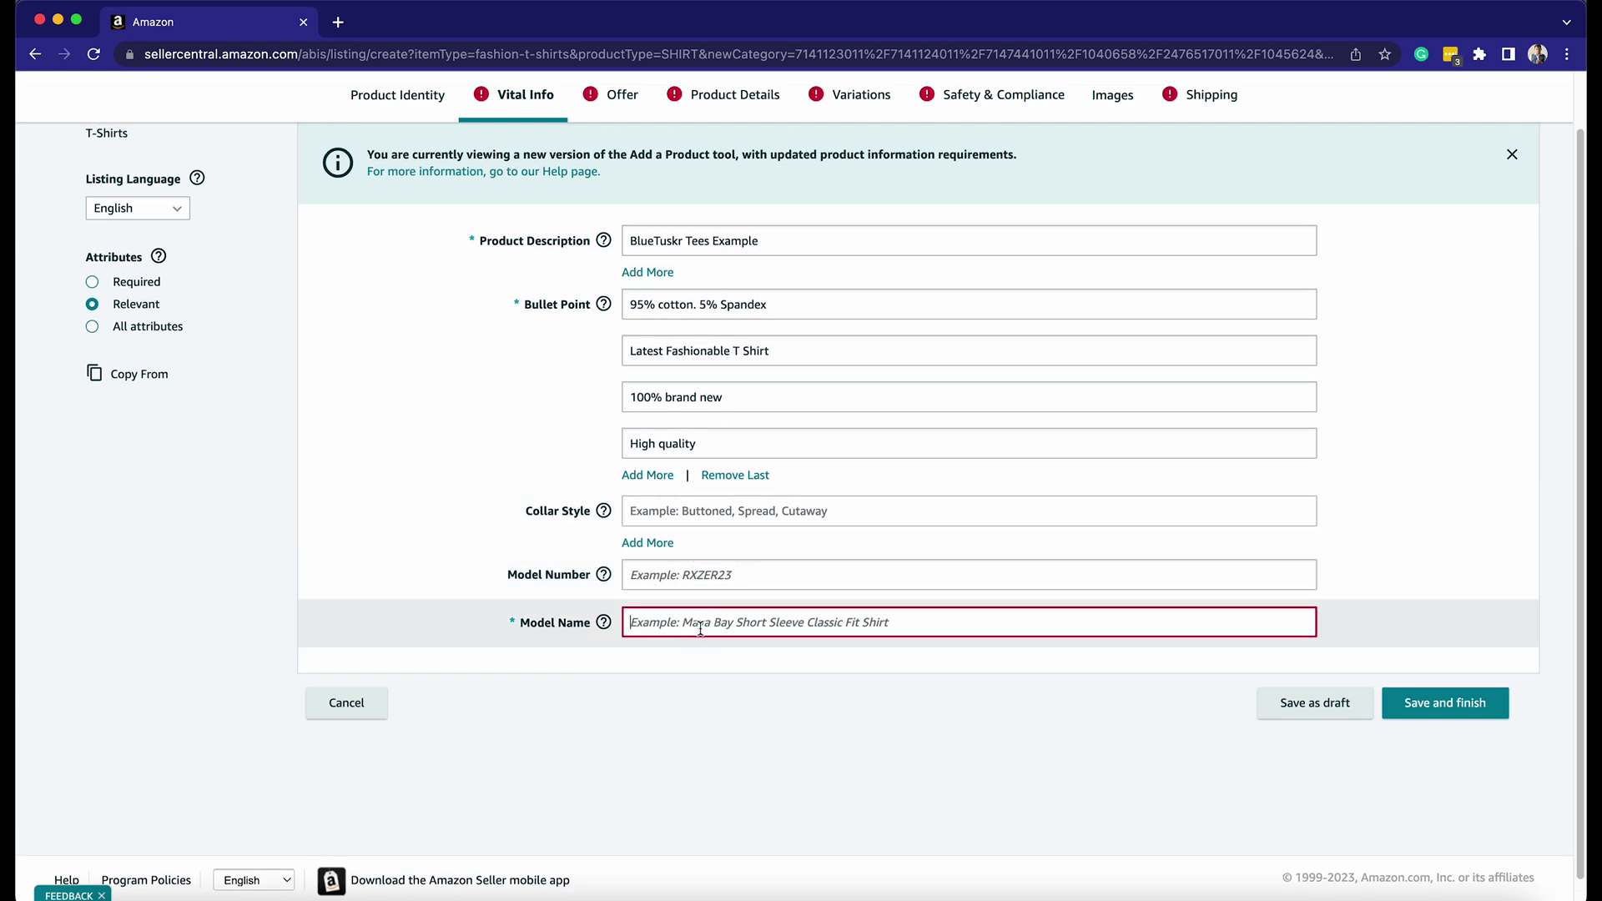
pyautogui.write('BlueTuskr')
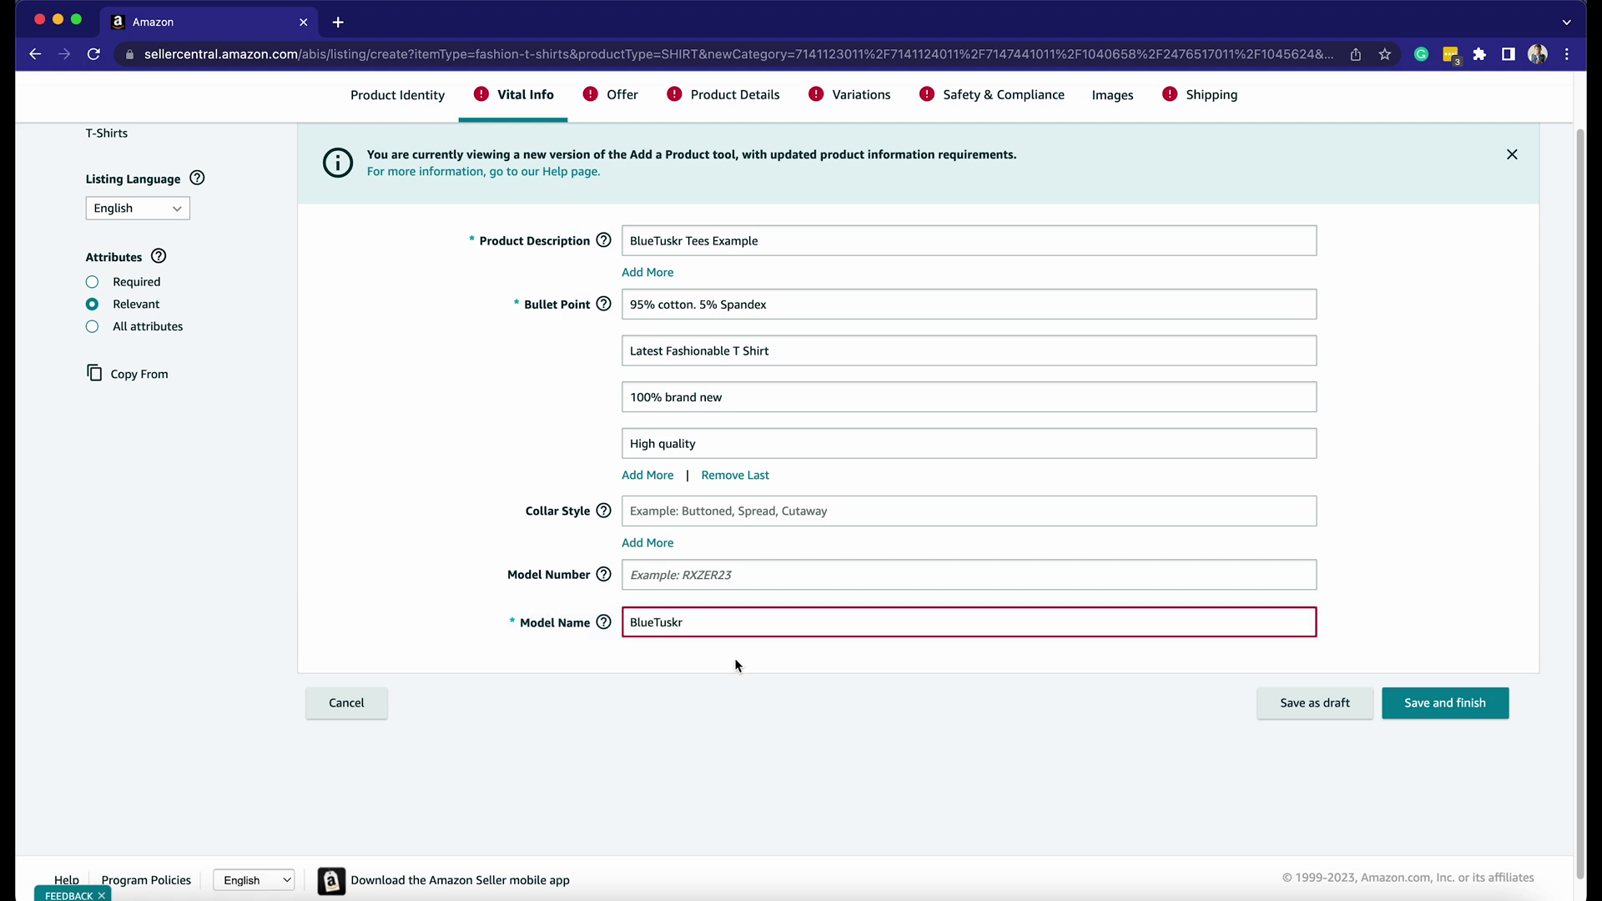
pyautogui.write(' Tees Plain')
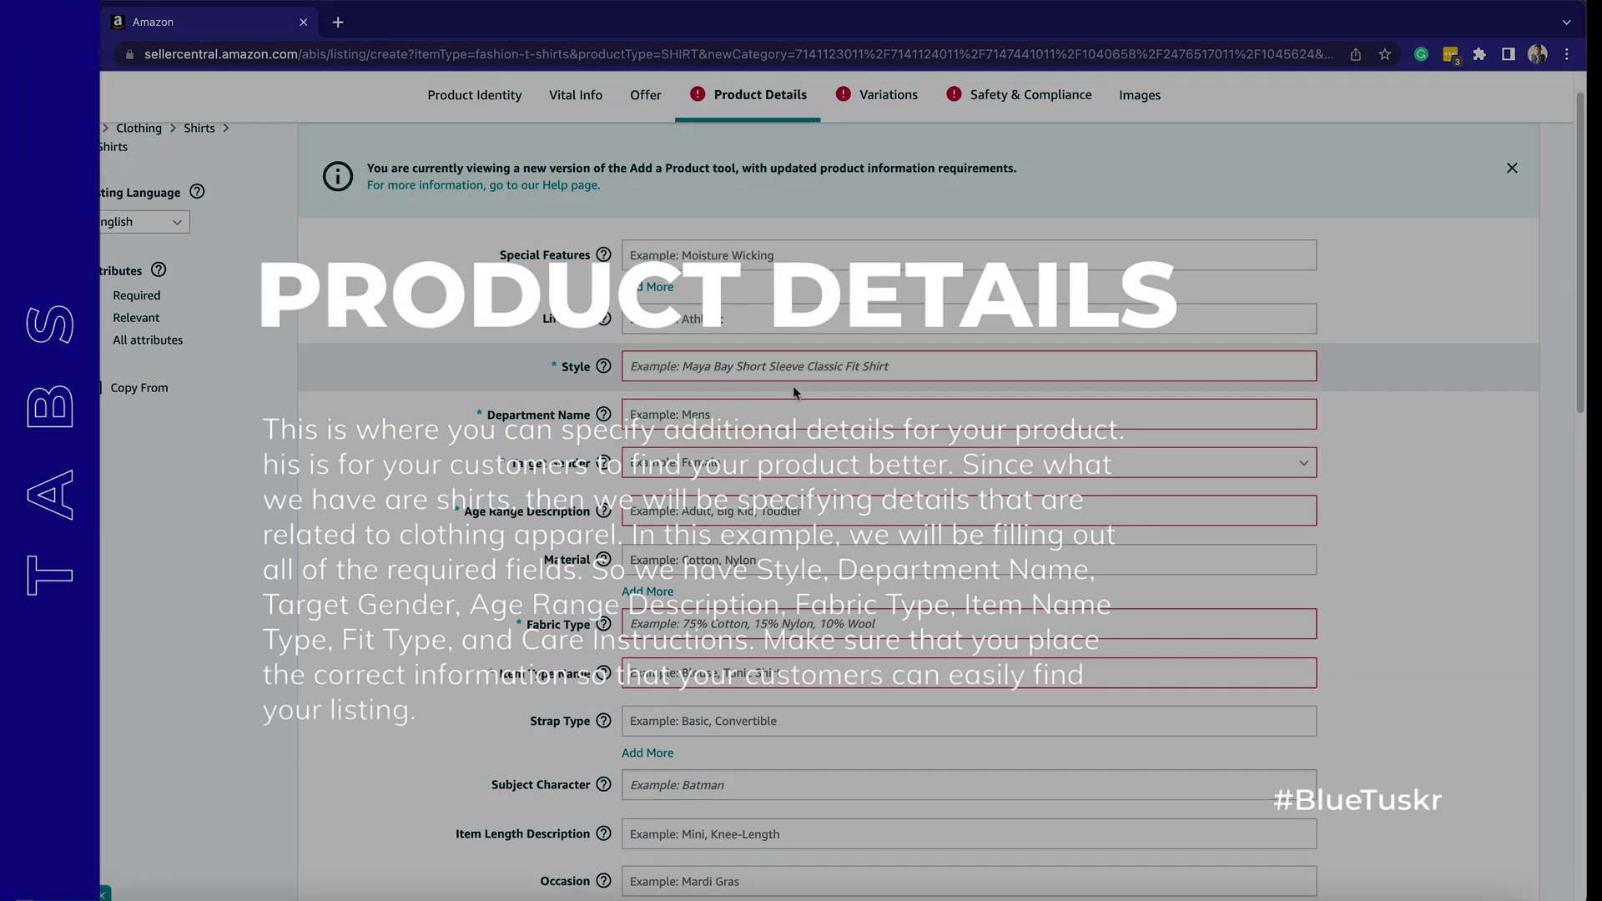
# Set the style to "Classic Fit Shirt" and the department name to Unisex in the product details.
pyautogui.click(785, 373)
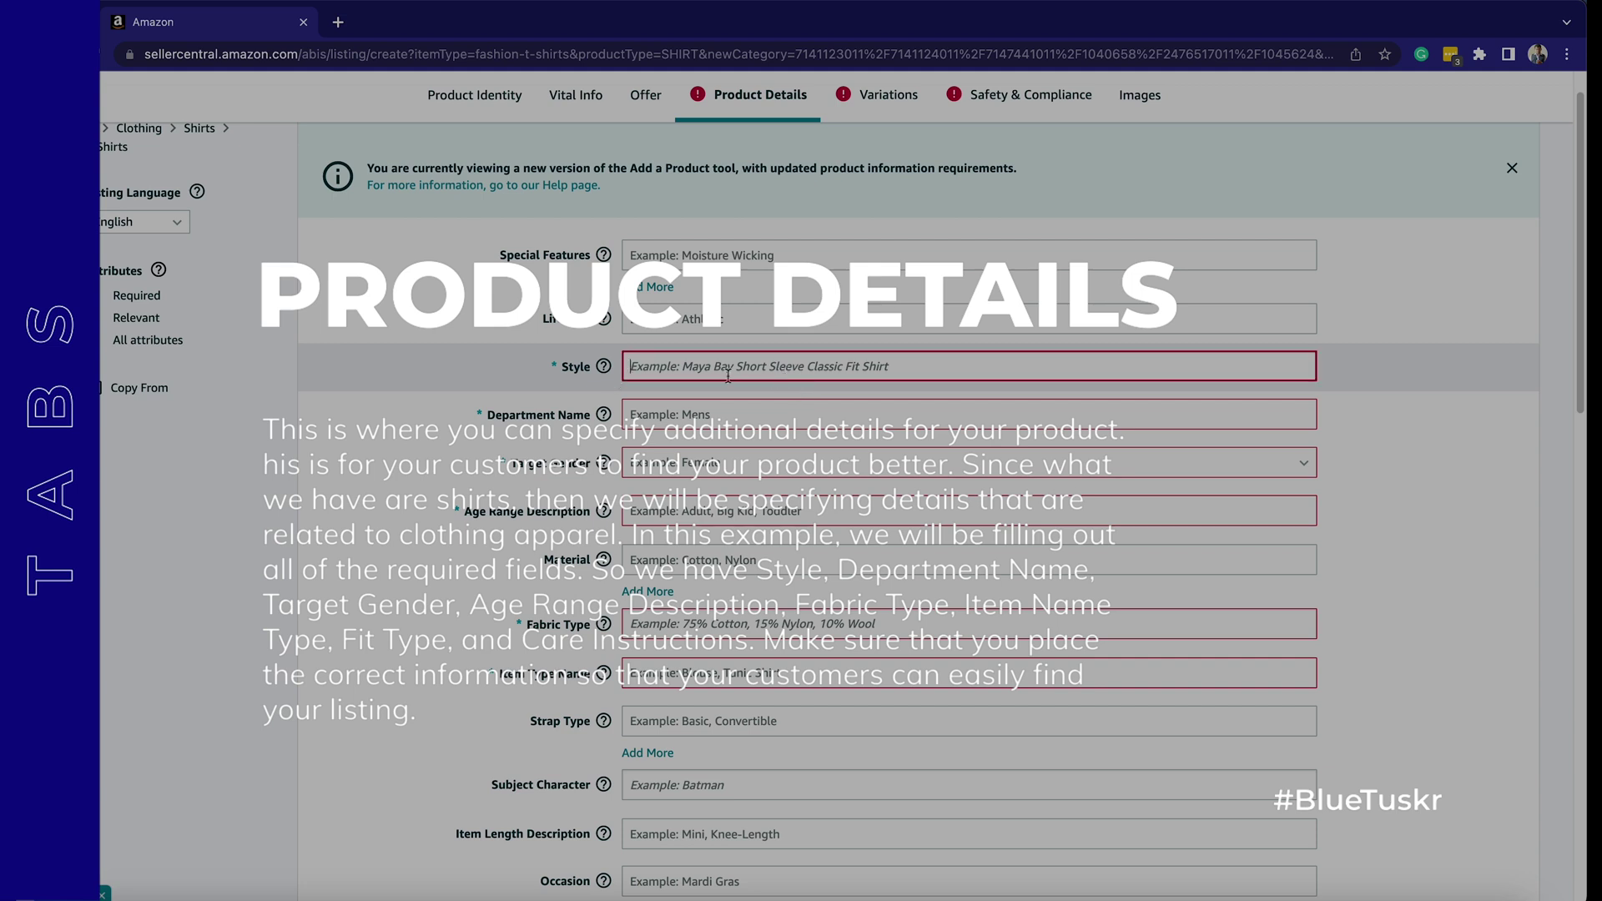
pyautogui.write('Classic Fit Sh')
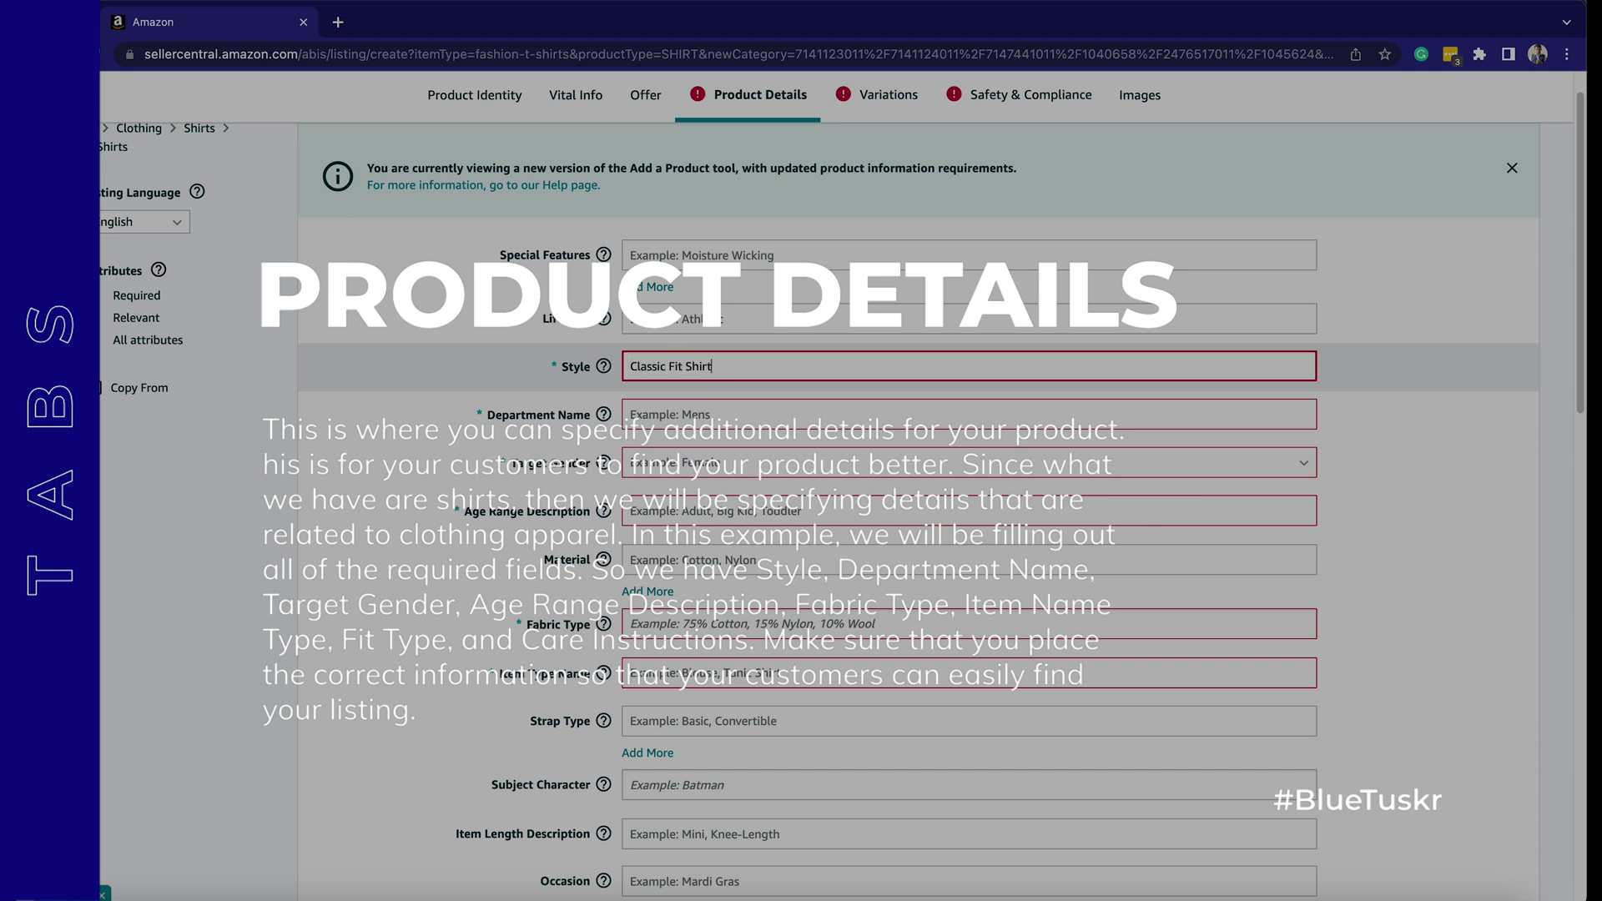
pyautogui.write('irt')
pyautogui.press('Tab')
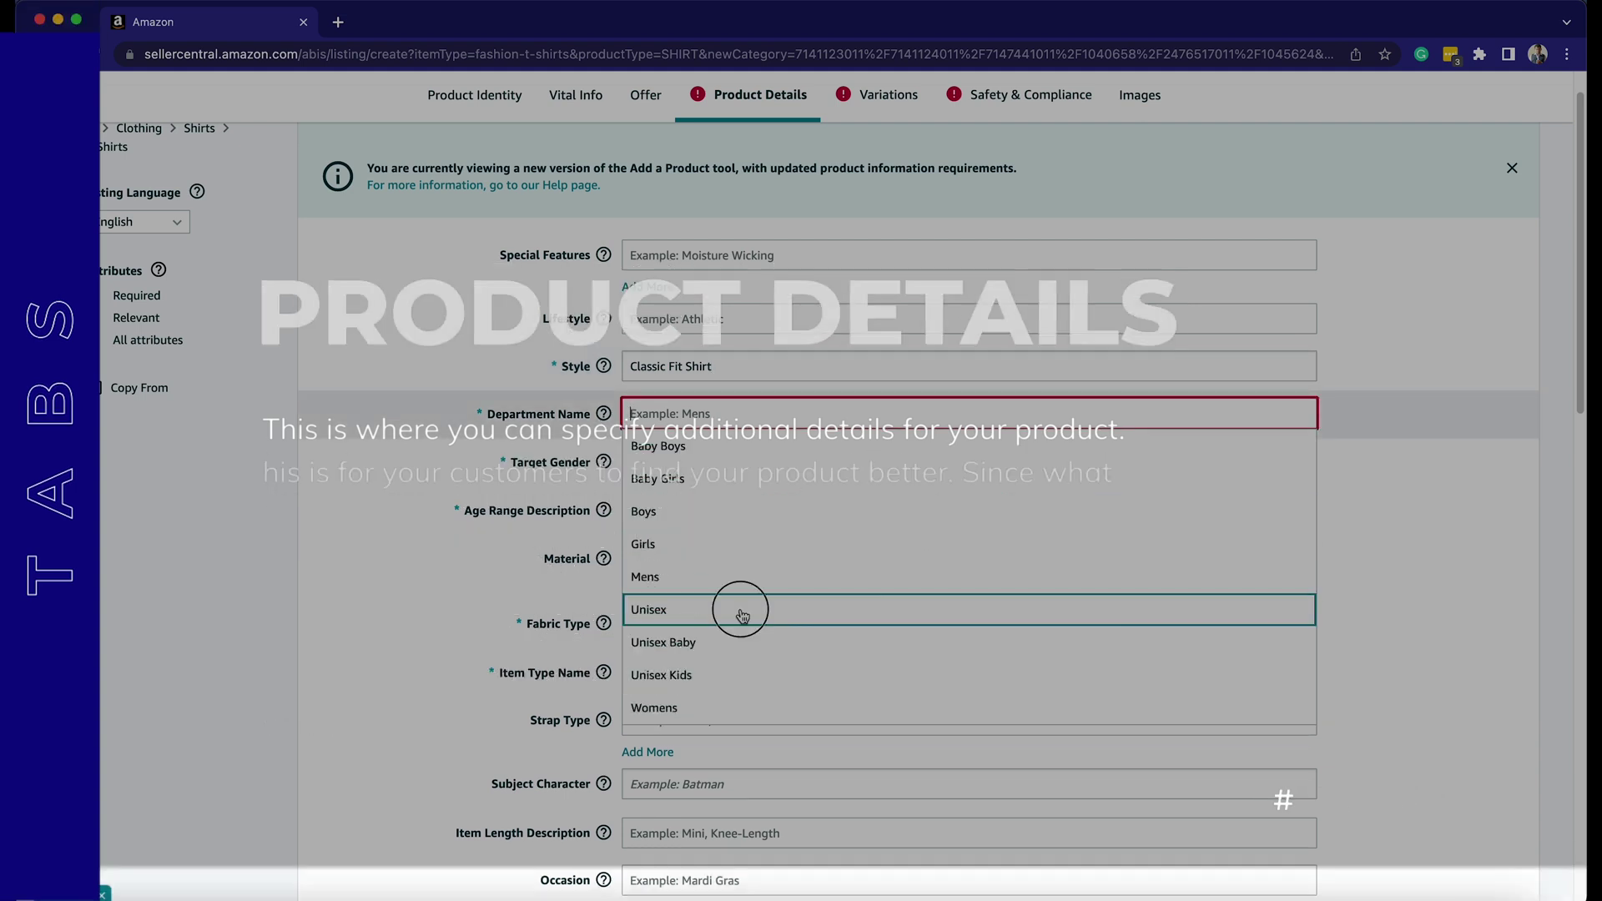
pyautogui.click(738, 612)
# Set the target gender to Unisex and the age range description to Adult.
pyautogui.click(661, 464)
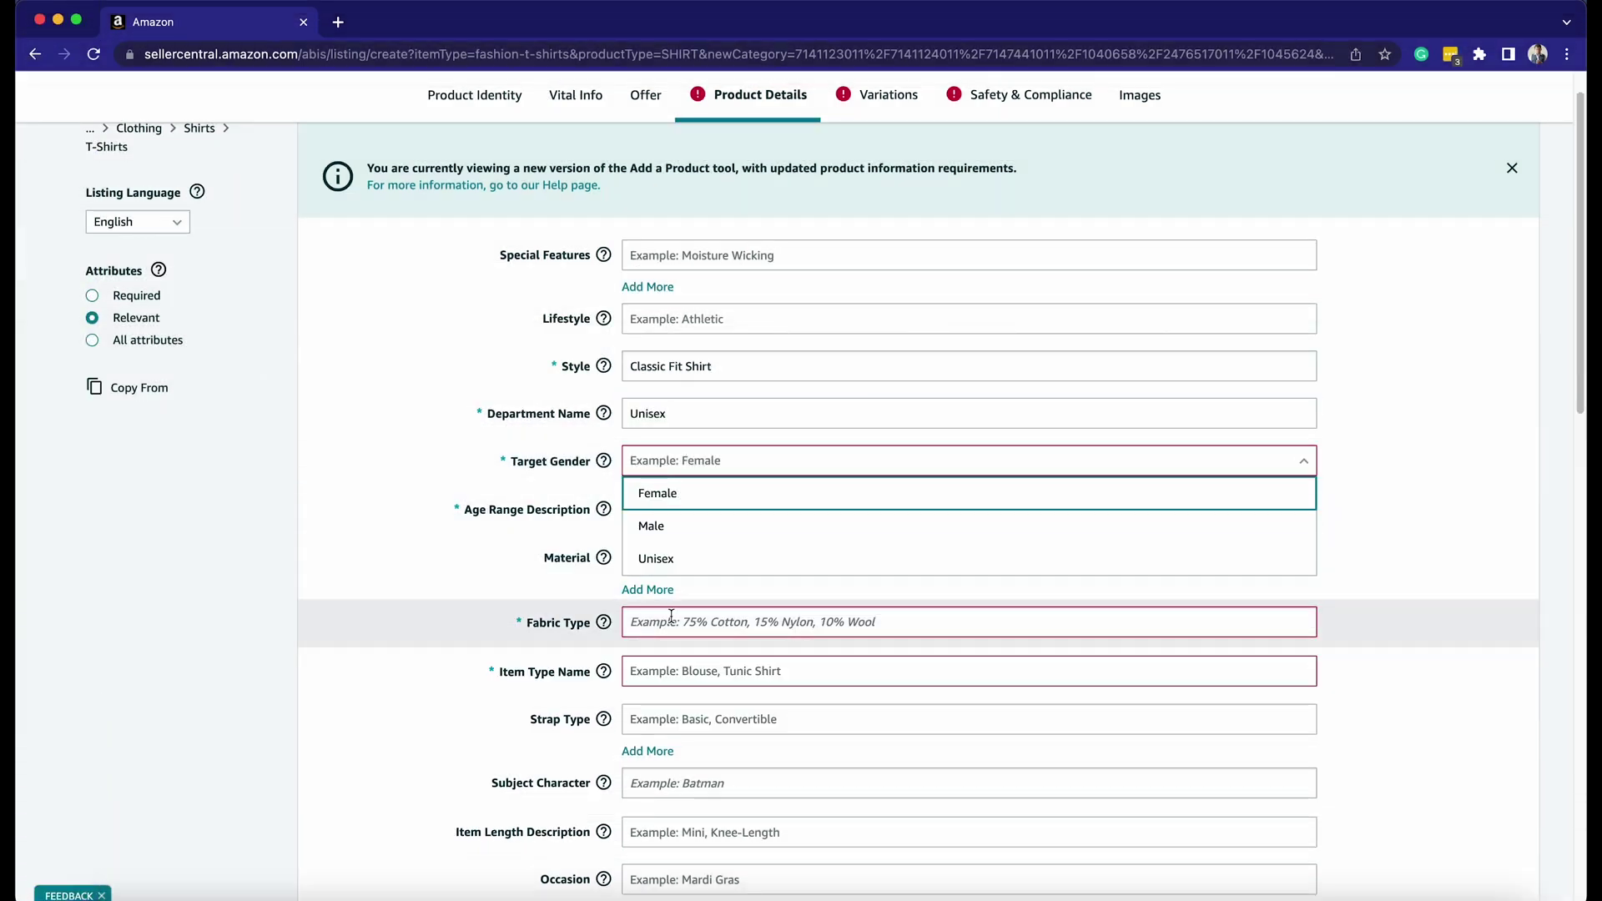
pyautogui.click(664, 551)
pyautogui.click(666, 511)
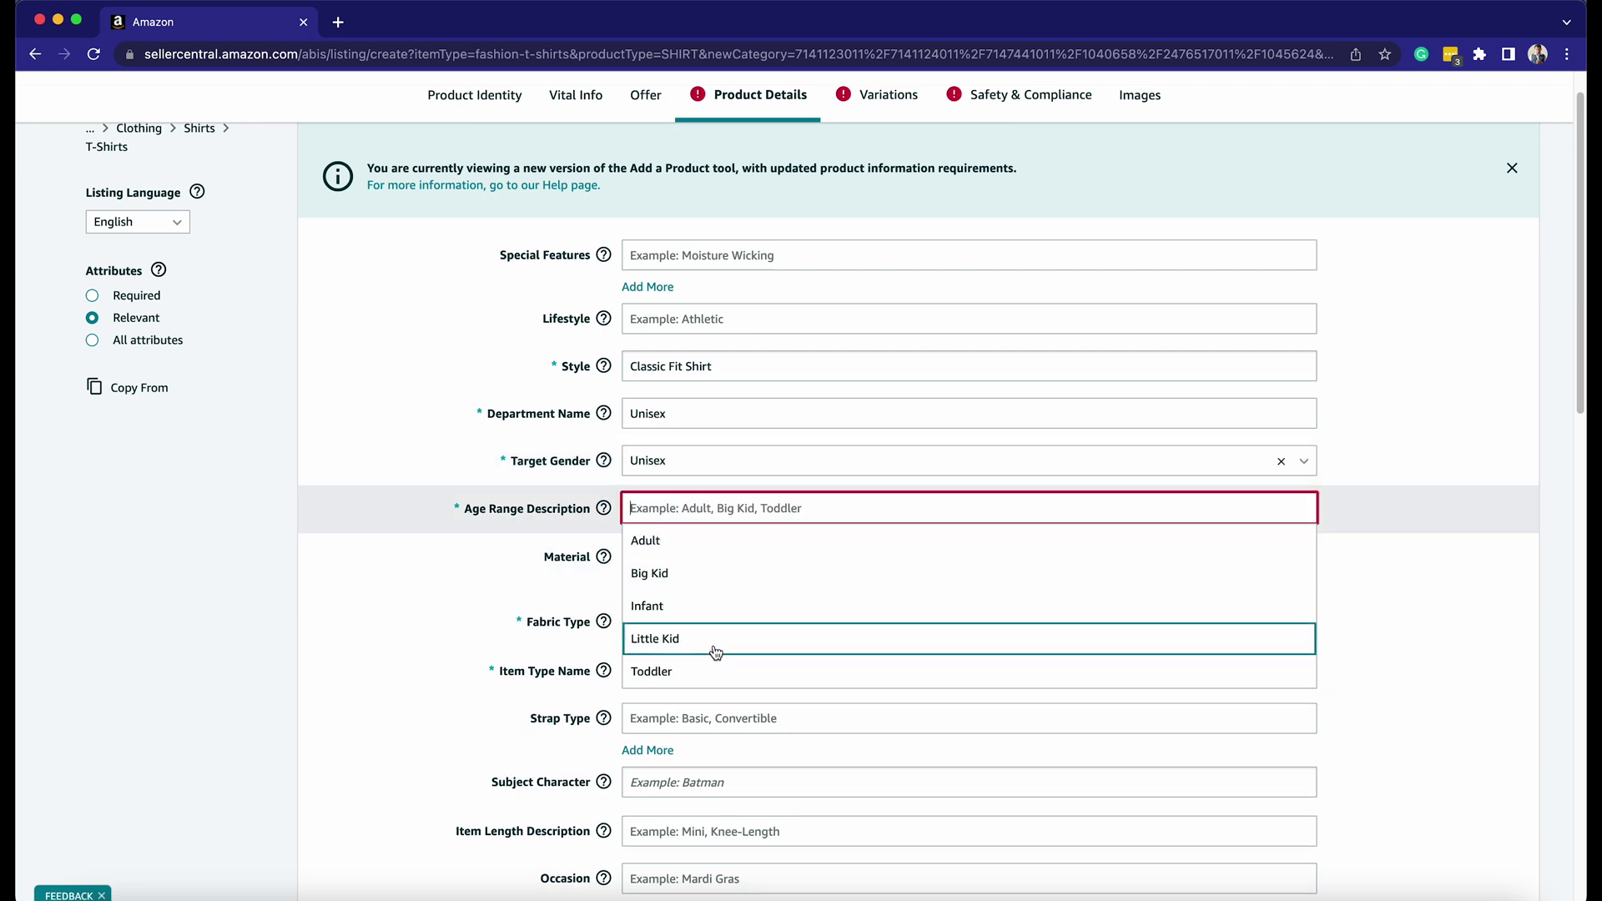
pyautogui.scroll(-1, 713, 649)
pyautogui.click(658, 509)
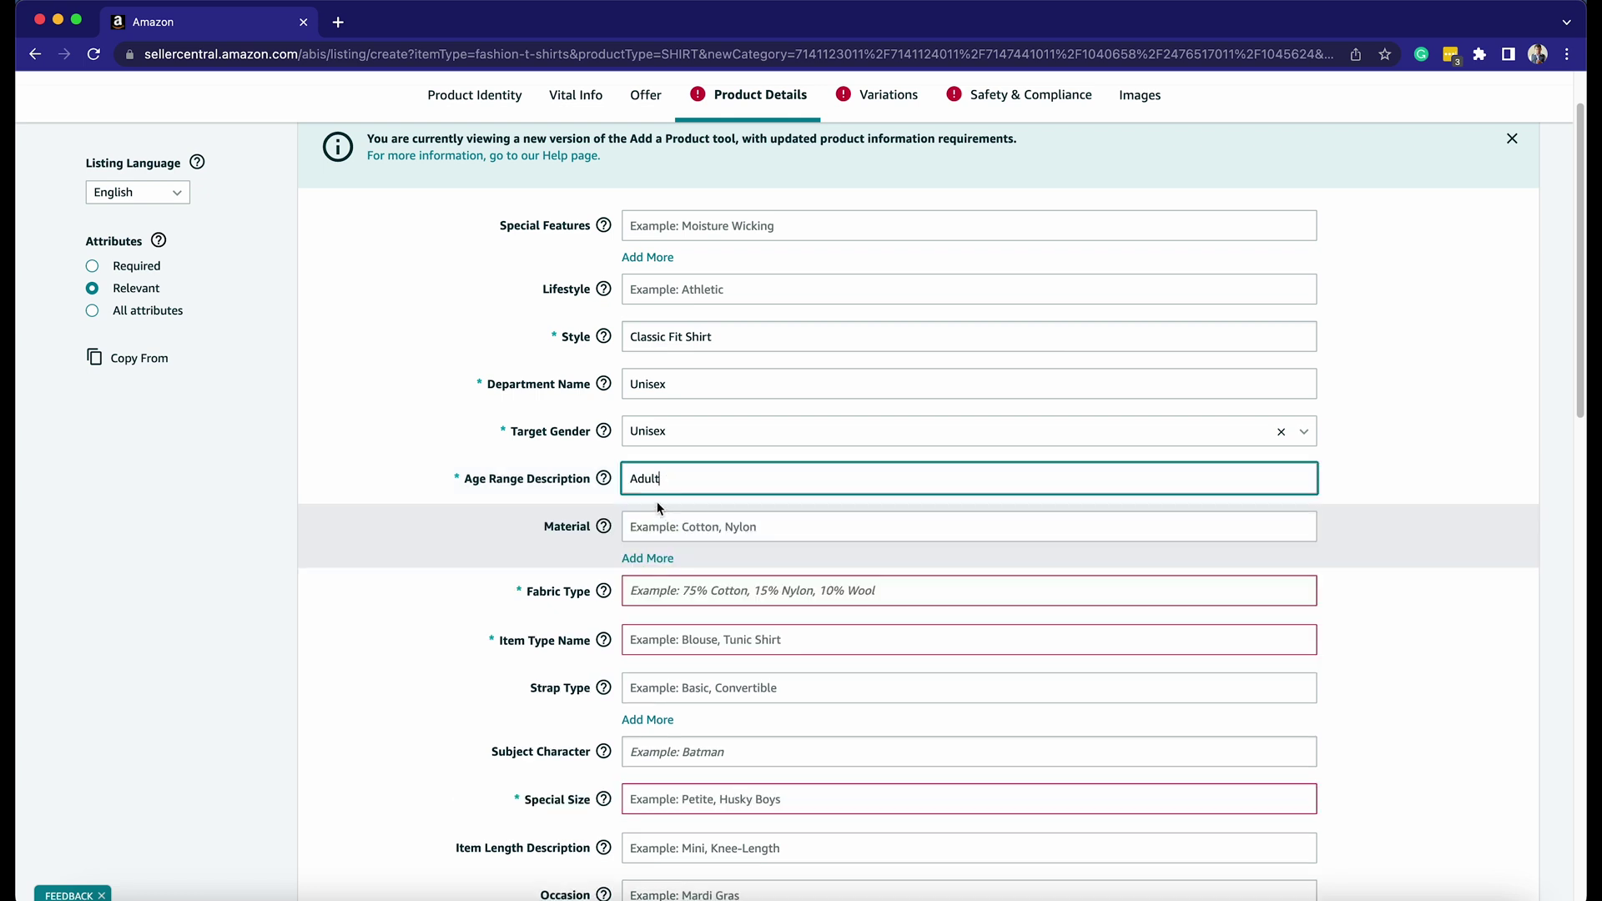
# Enter "95% cotton. 5% Spandex" as the fabric type.
pyautogui.scroll(-1, 701, 584)
pyautogui.click(747, 584)
pyautogui.write('95% cotton. 5%Spandex')
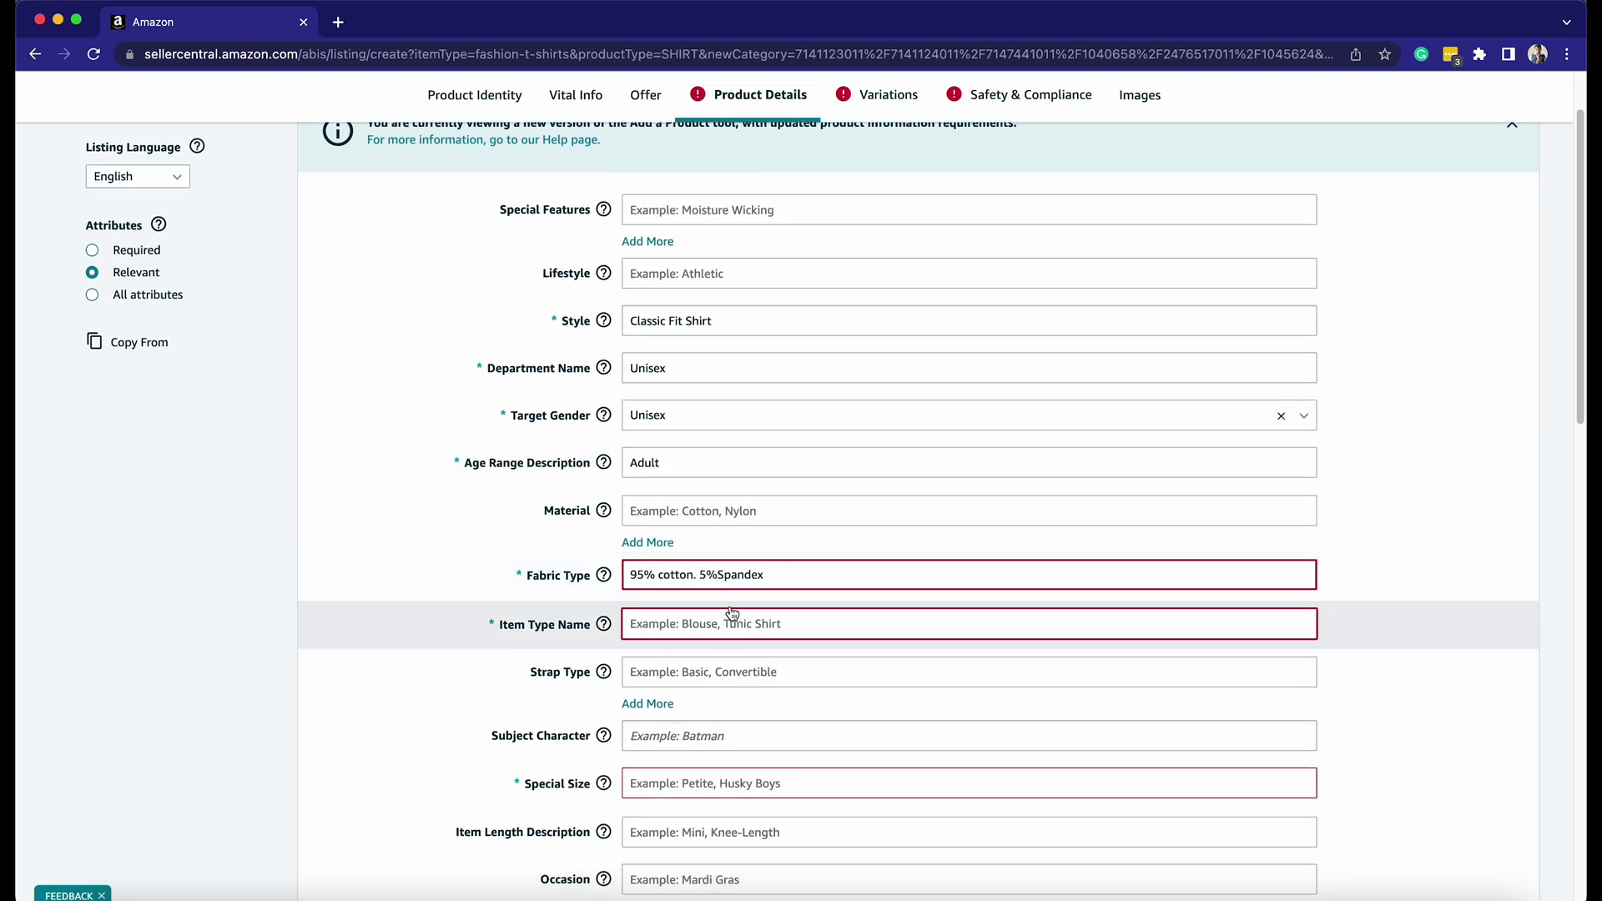
pyautogui.click(721, 574)
# Choose Shirt as the item type name.
pyautogui.click(687, 622)
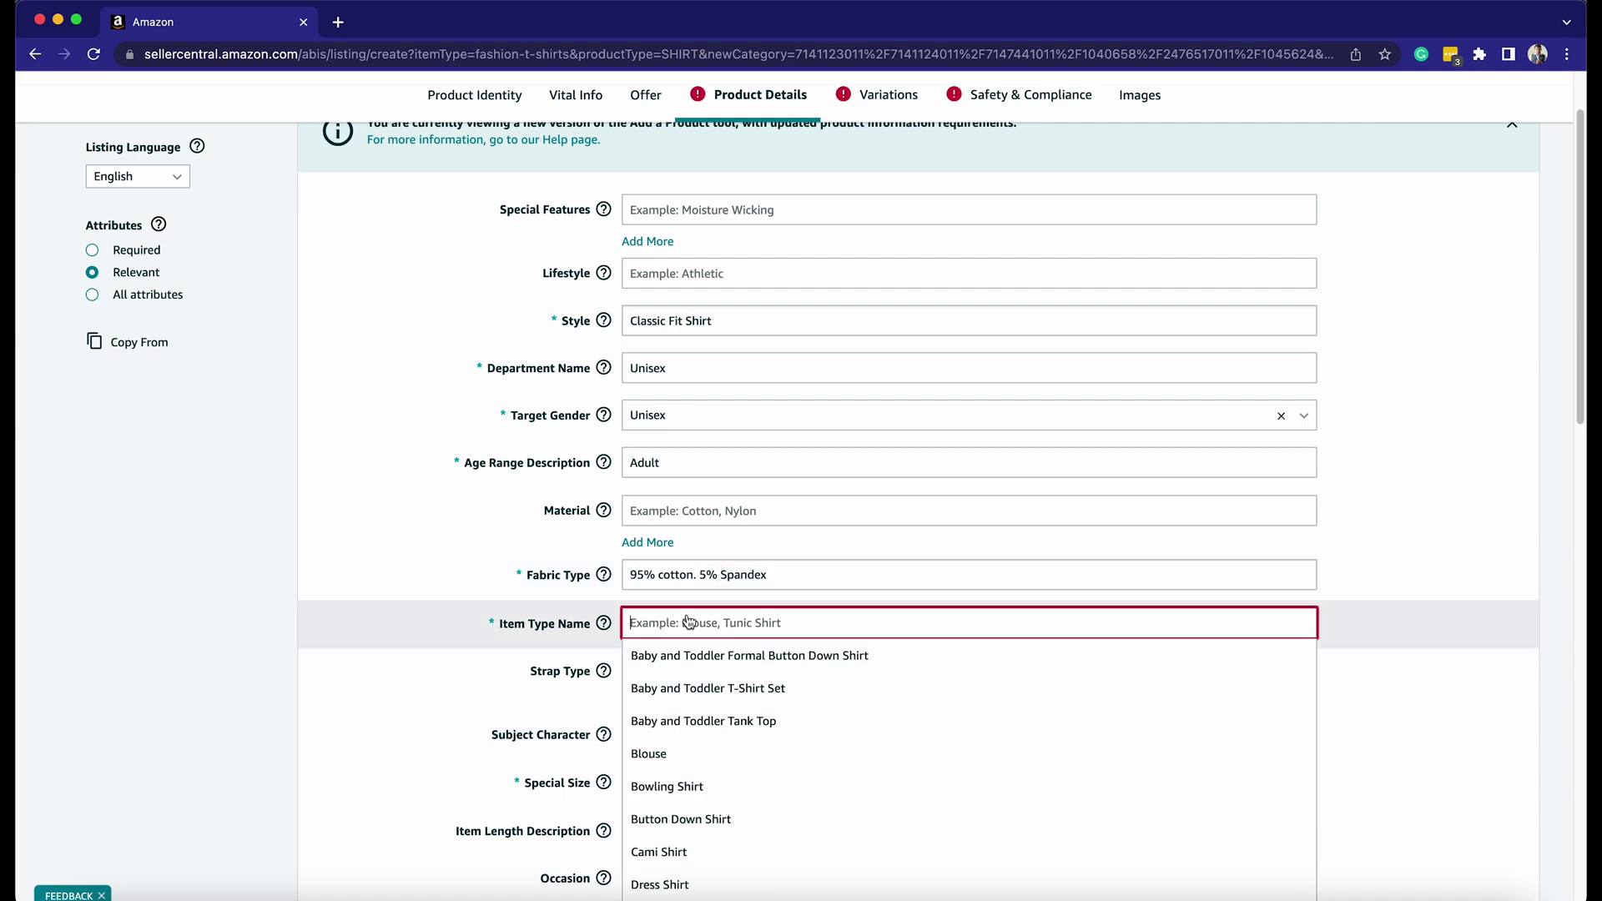
pyautogui.scroll(-3, 809, 663)
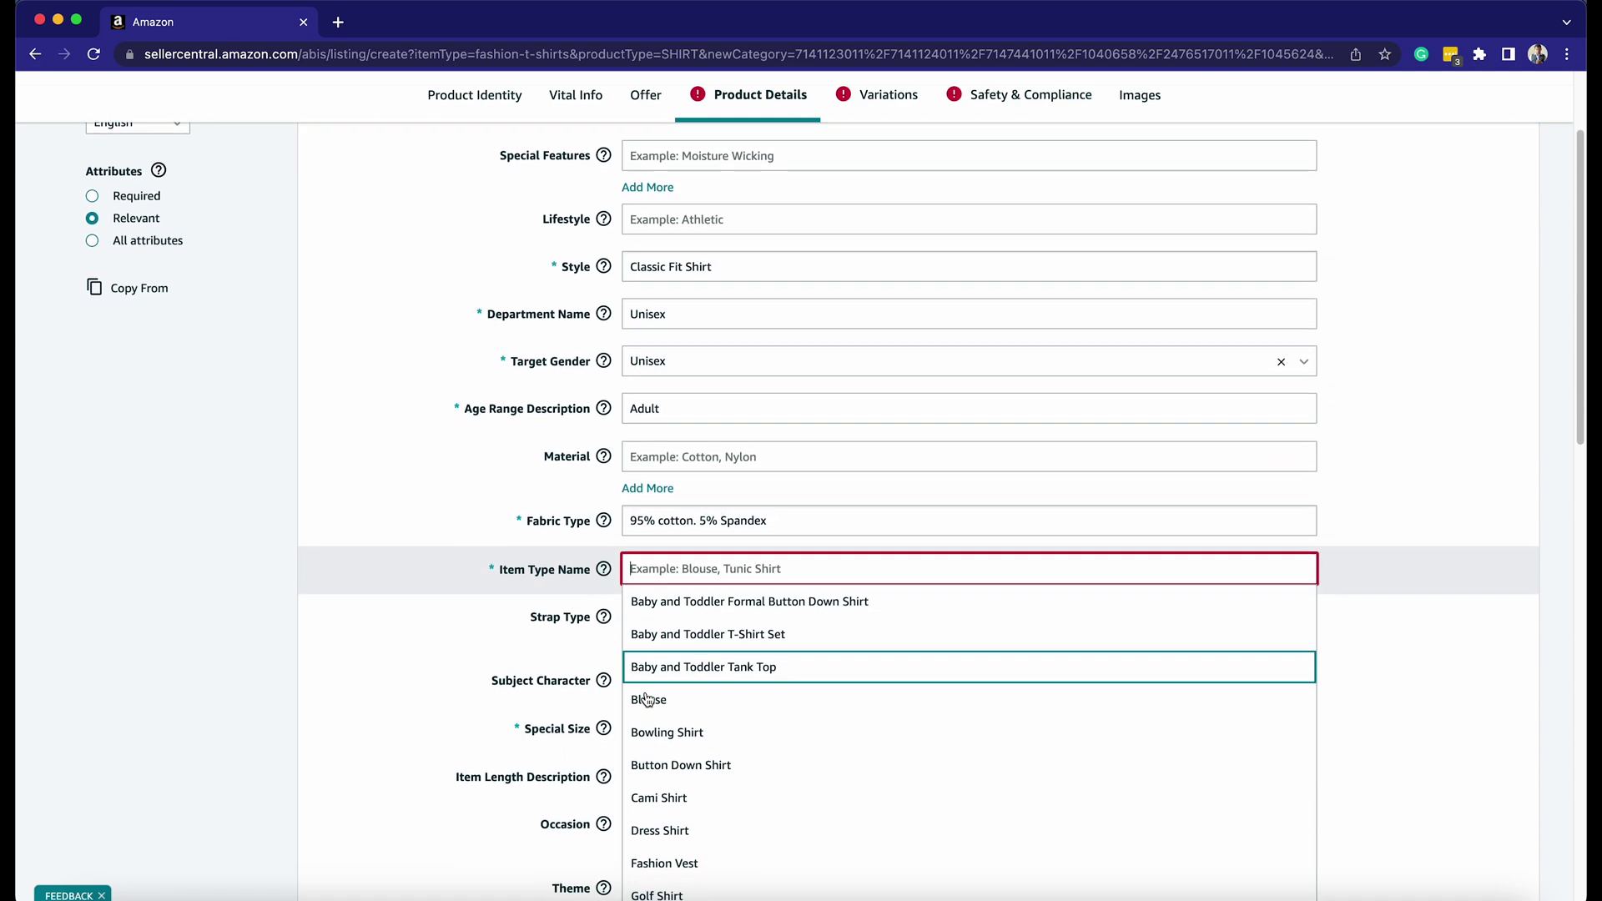
pyautogui.scroll(-5, 744, 761)
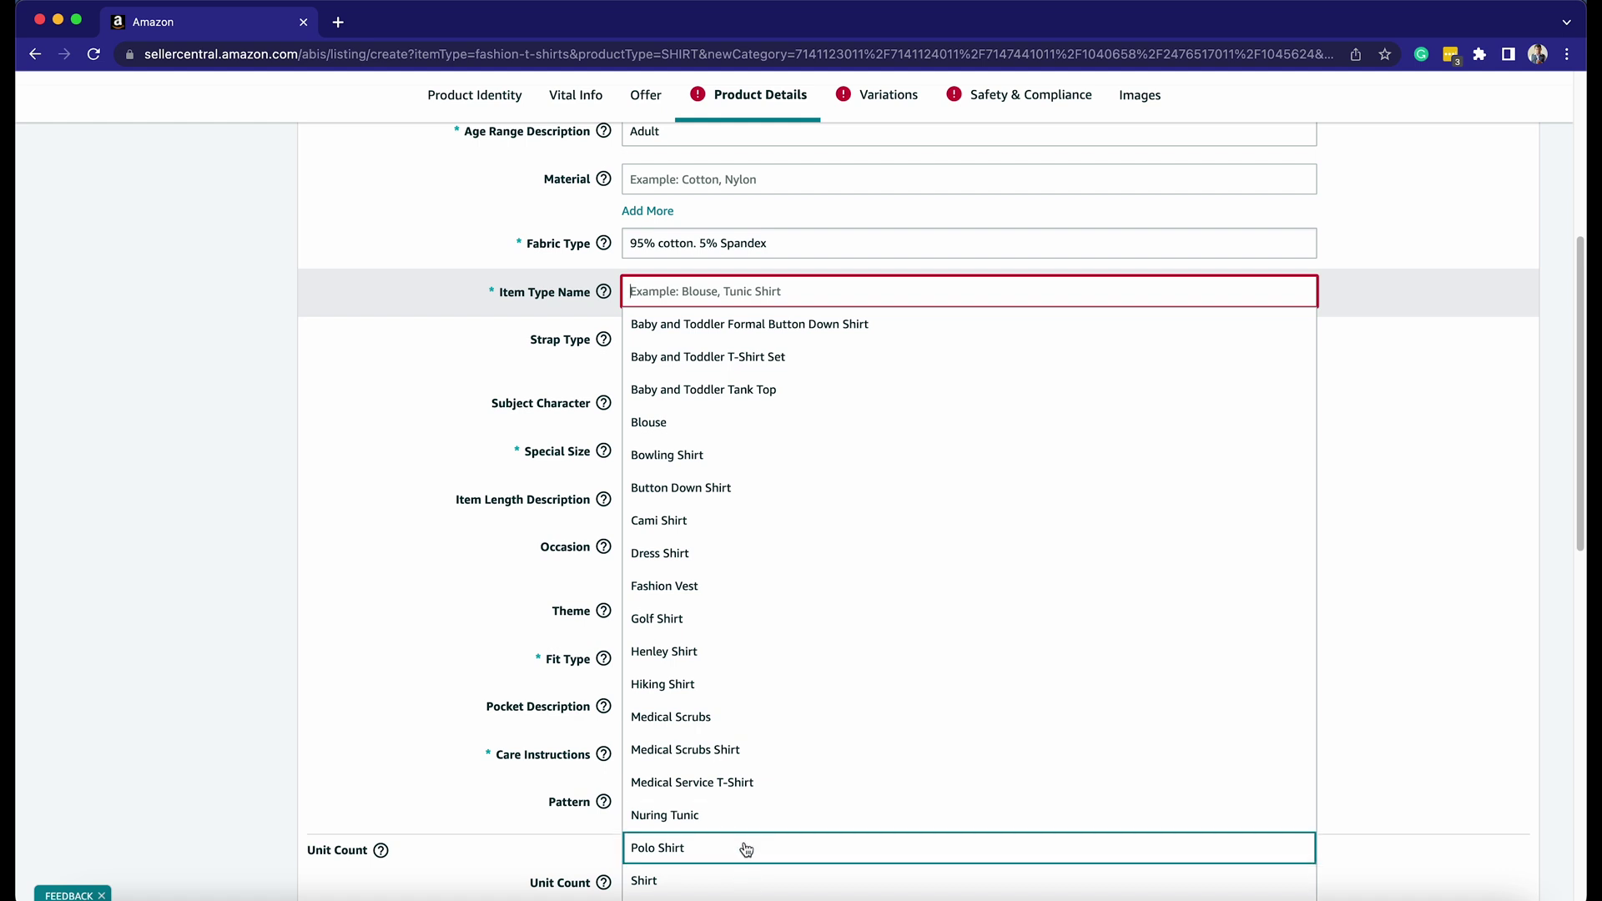
pyautogui.scroll(-1, 745, 849)
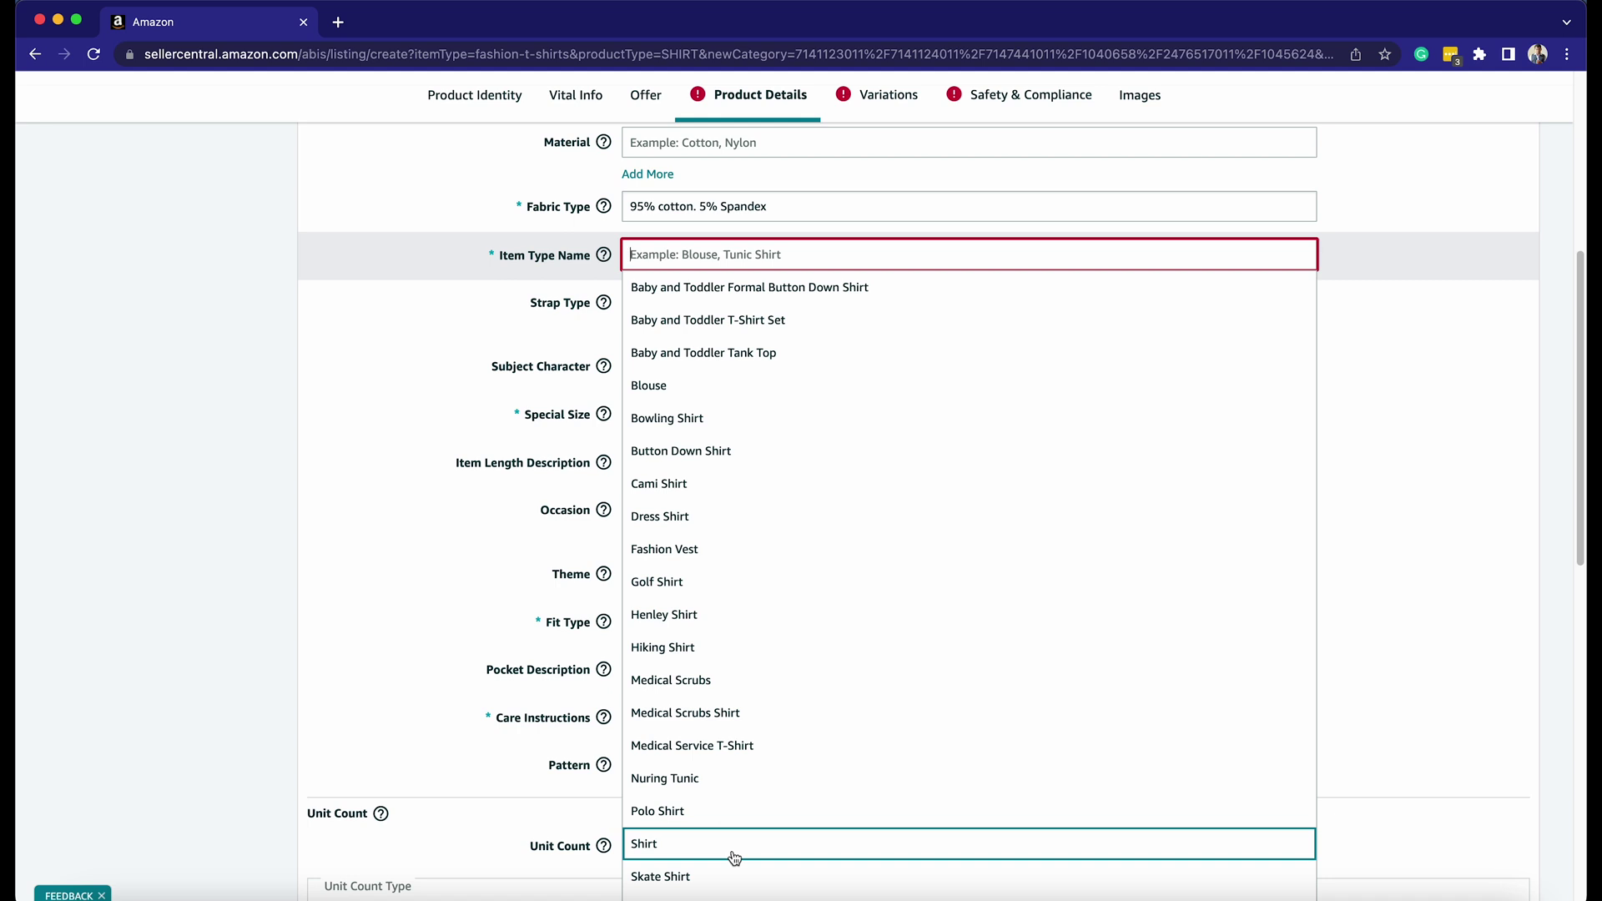
pyautogui.click(733, 854)
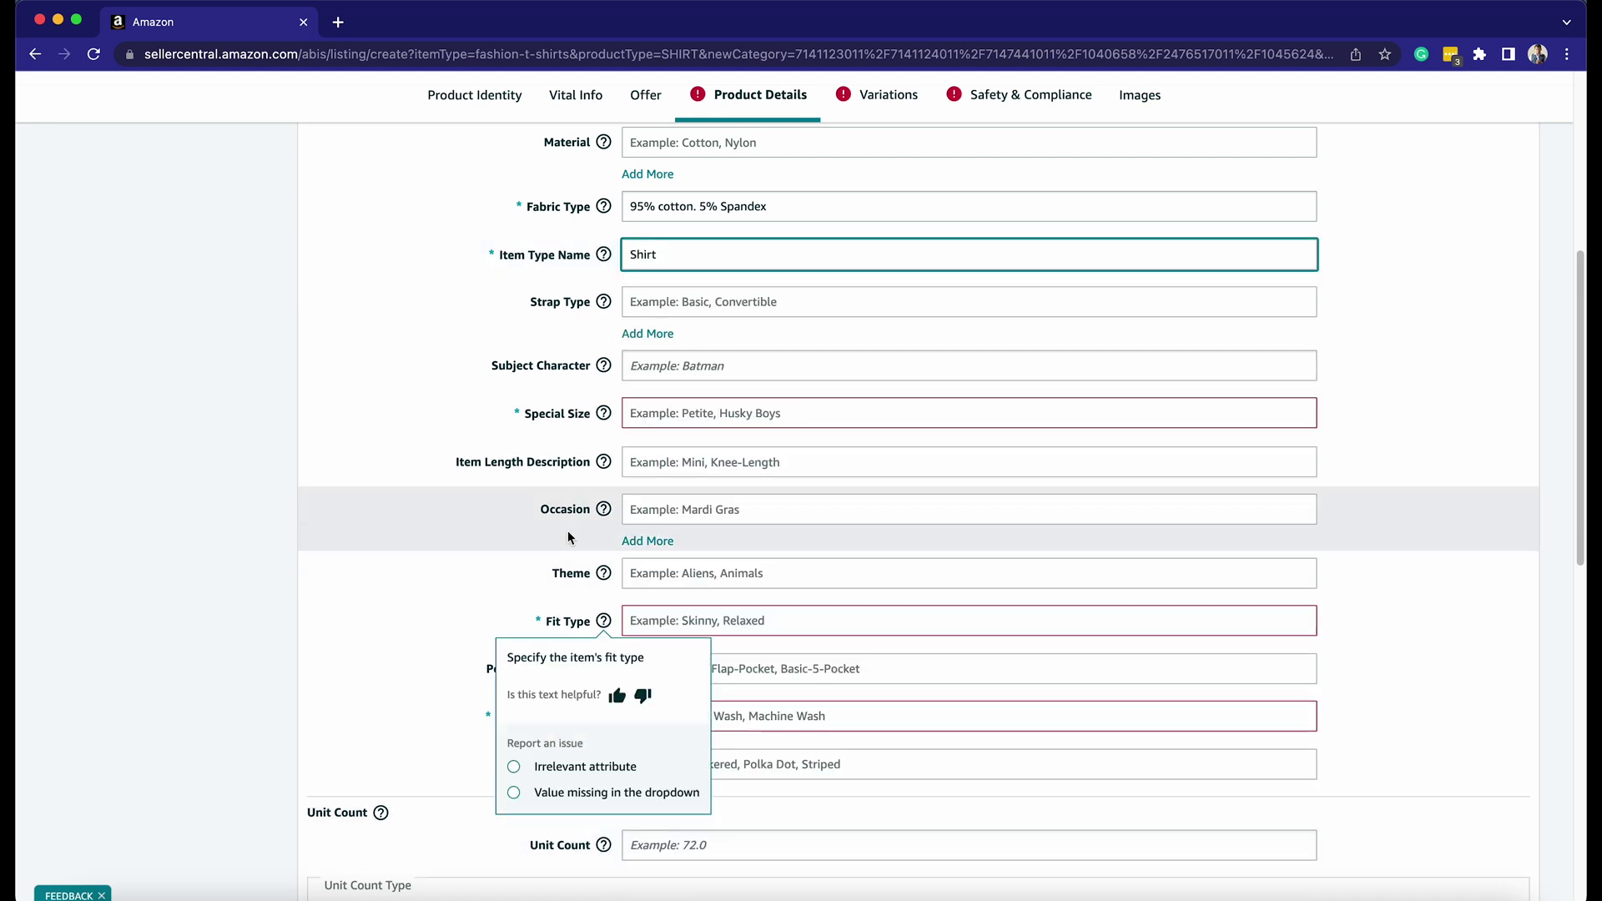
# Set the special size to Standard in the product details.
pyautogui.scroll(2, 666, 505)
pyautogui.click(672, 476)
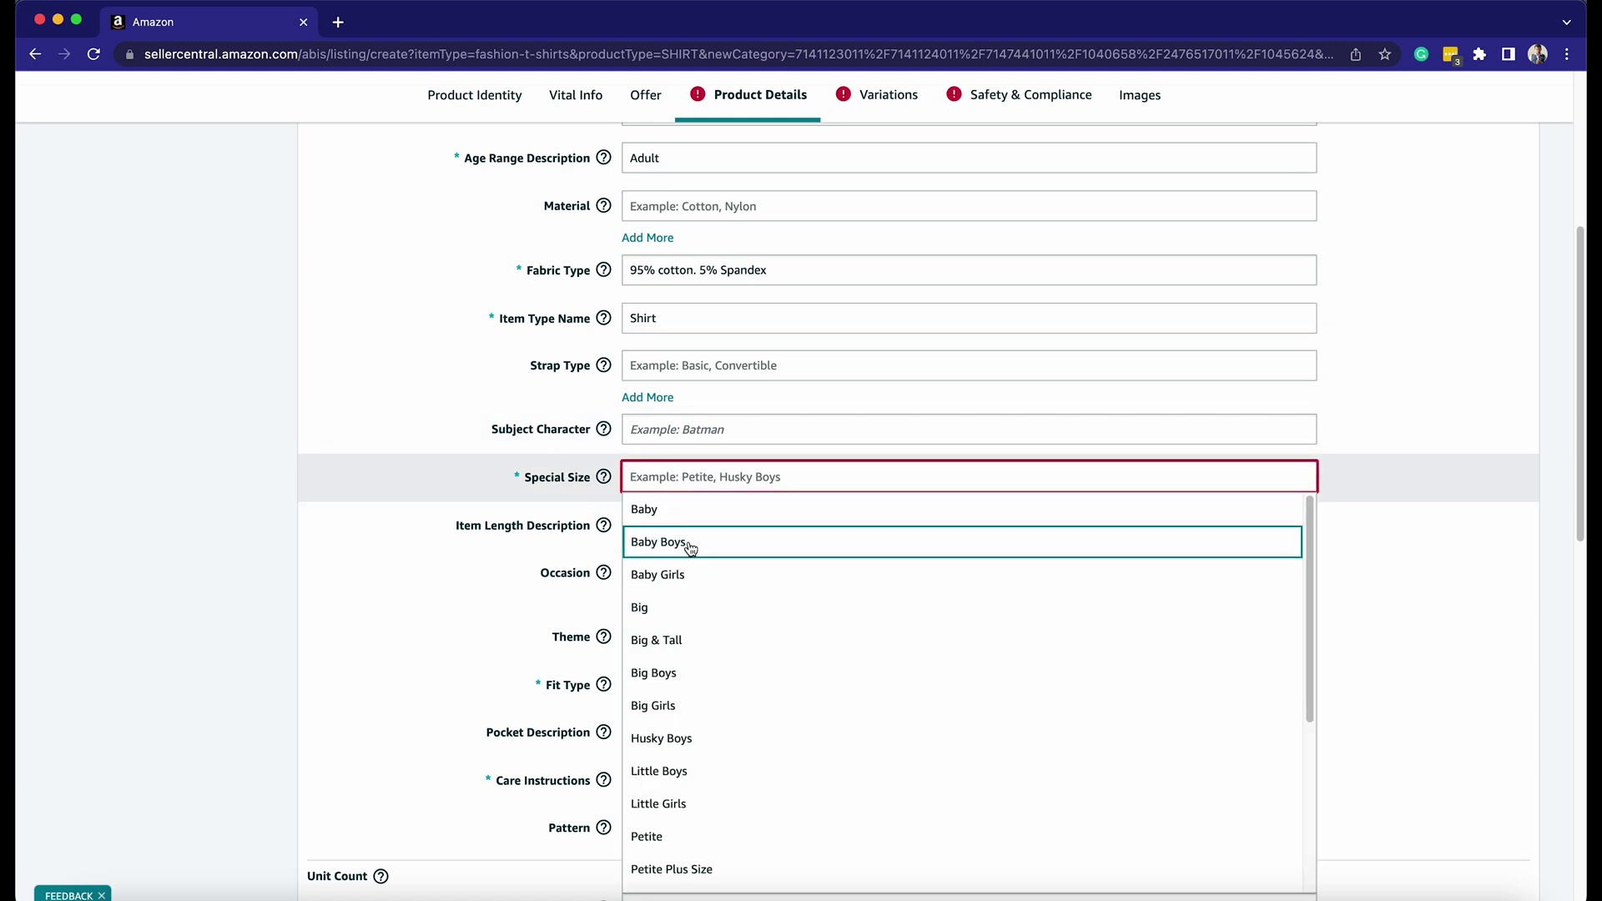
pyautogui.scroll(-2, 796, 732)
pyautogui.scroll(-2, 793, 747)
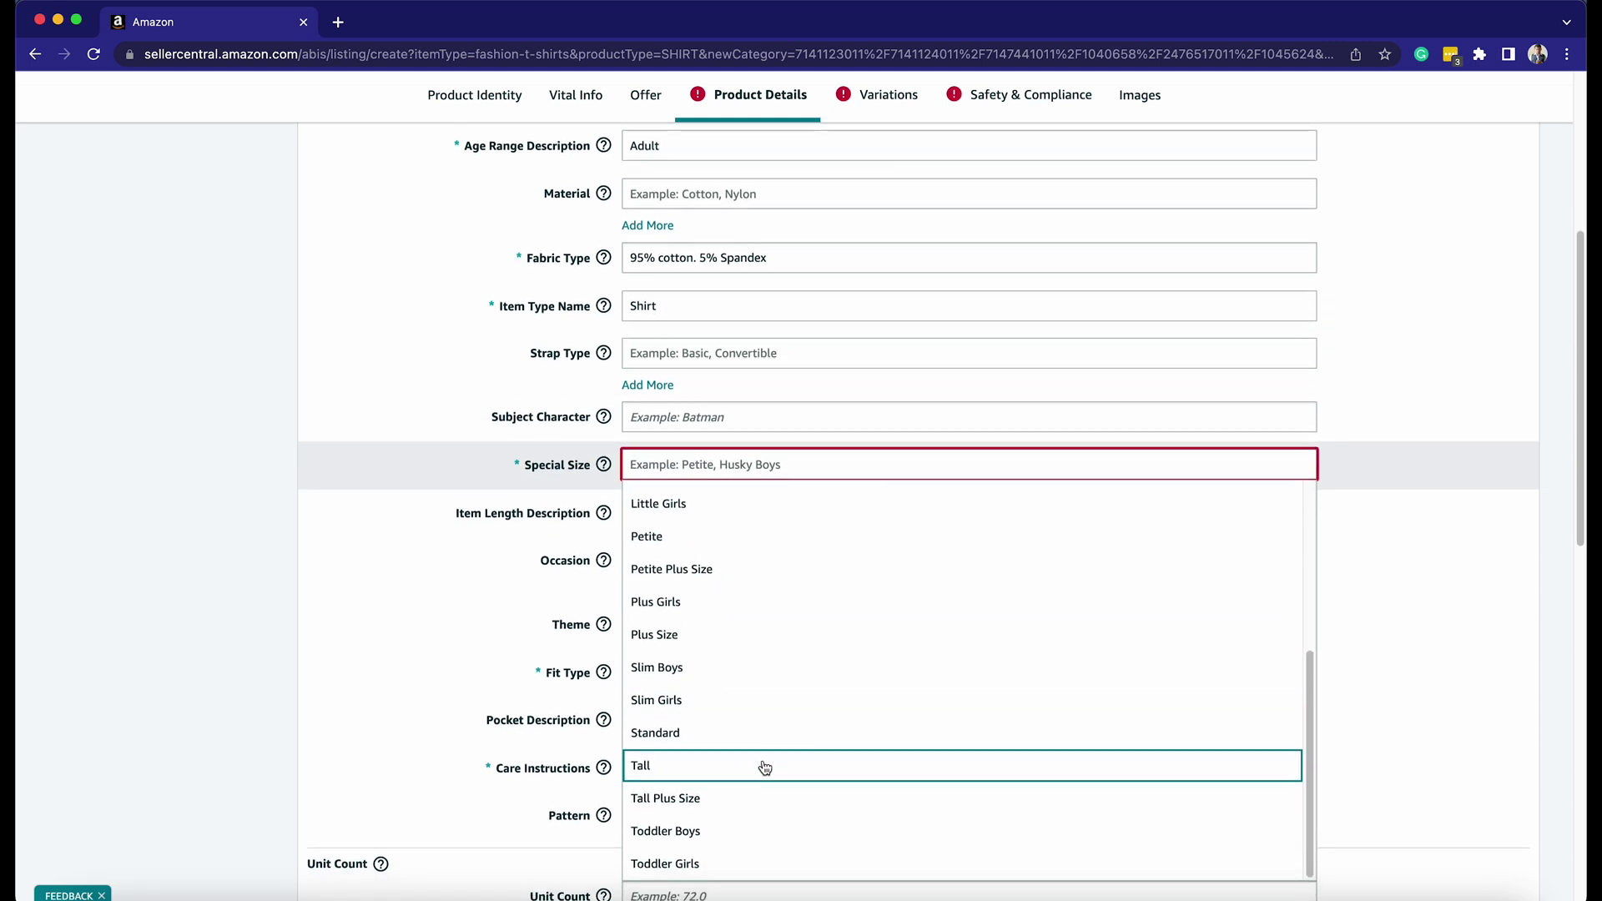
pyautogui.scroll(-1, 761, 765)
pyautogui.scroll(1, 765, 769)
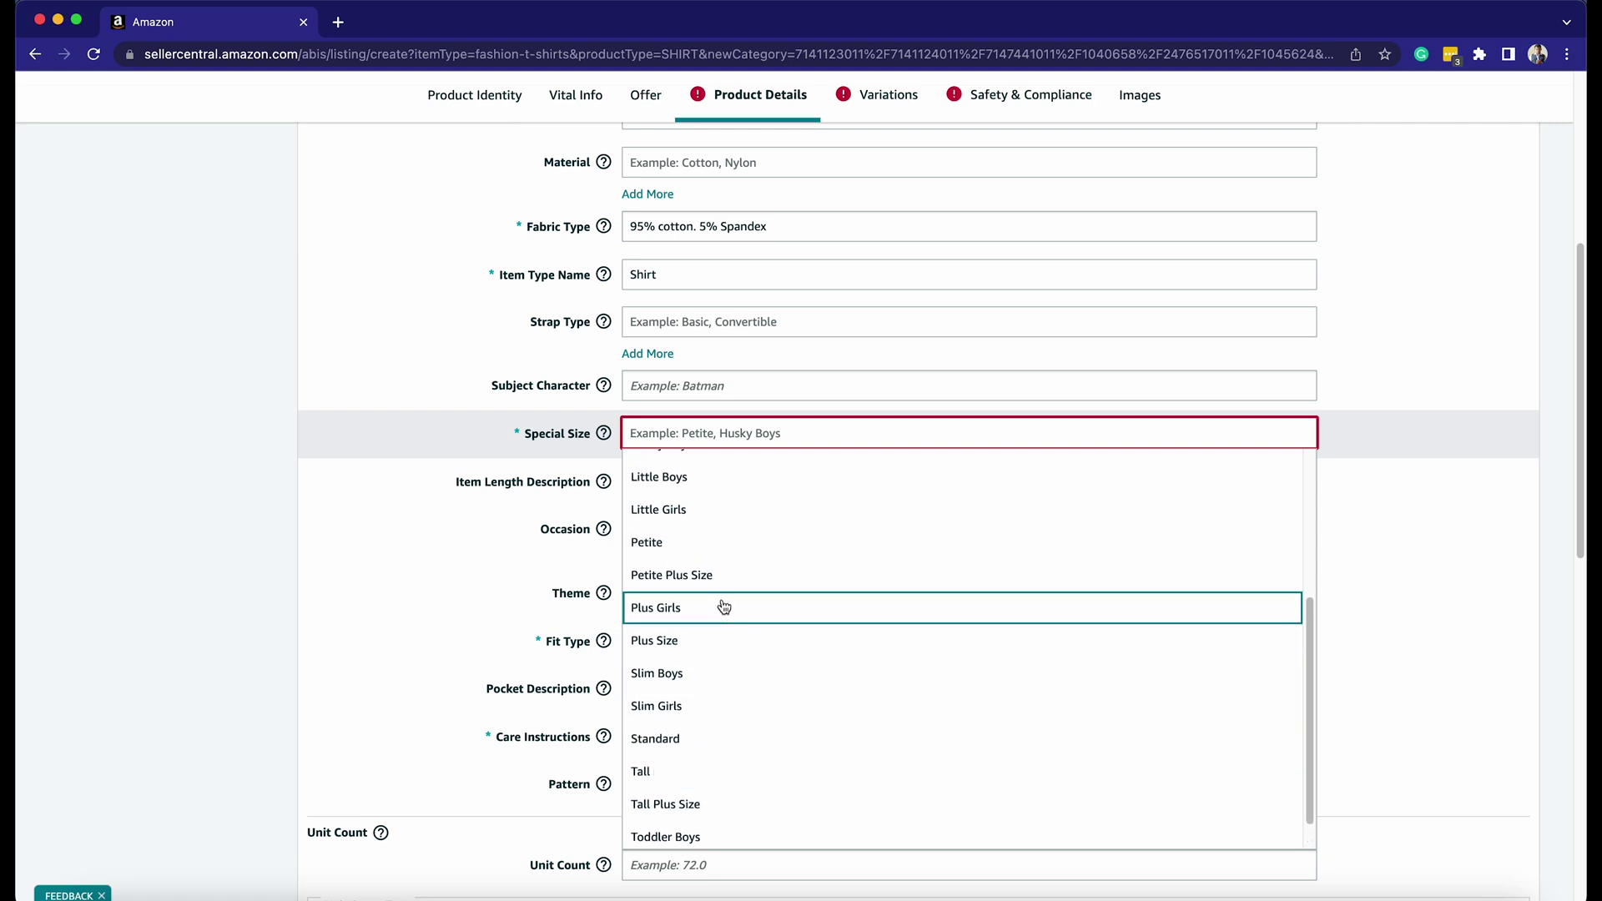
pyautogui.click(748, 738)
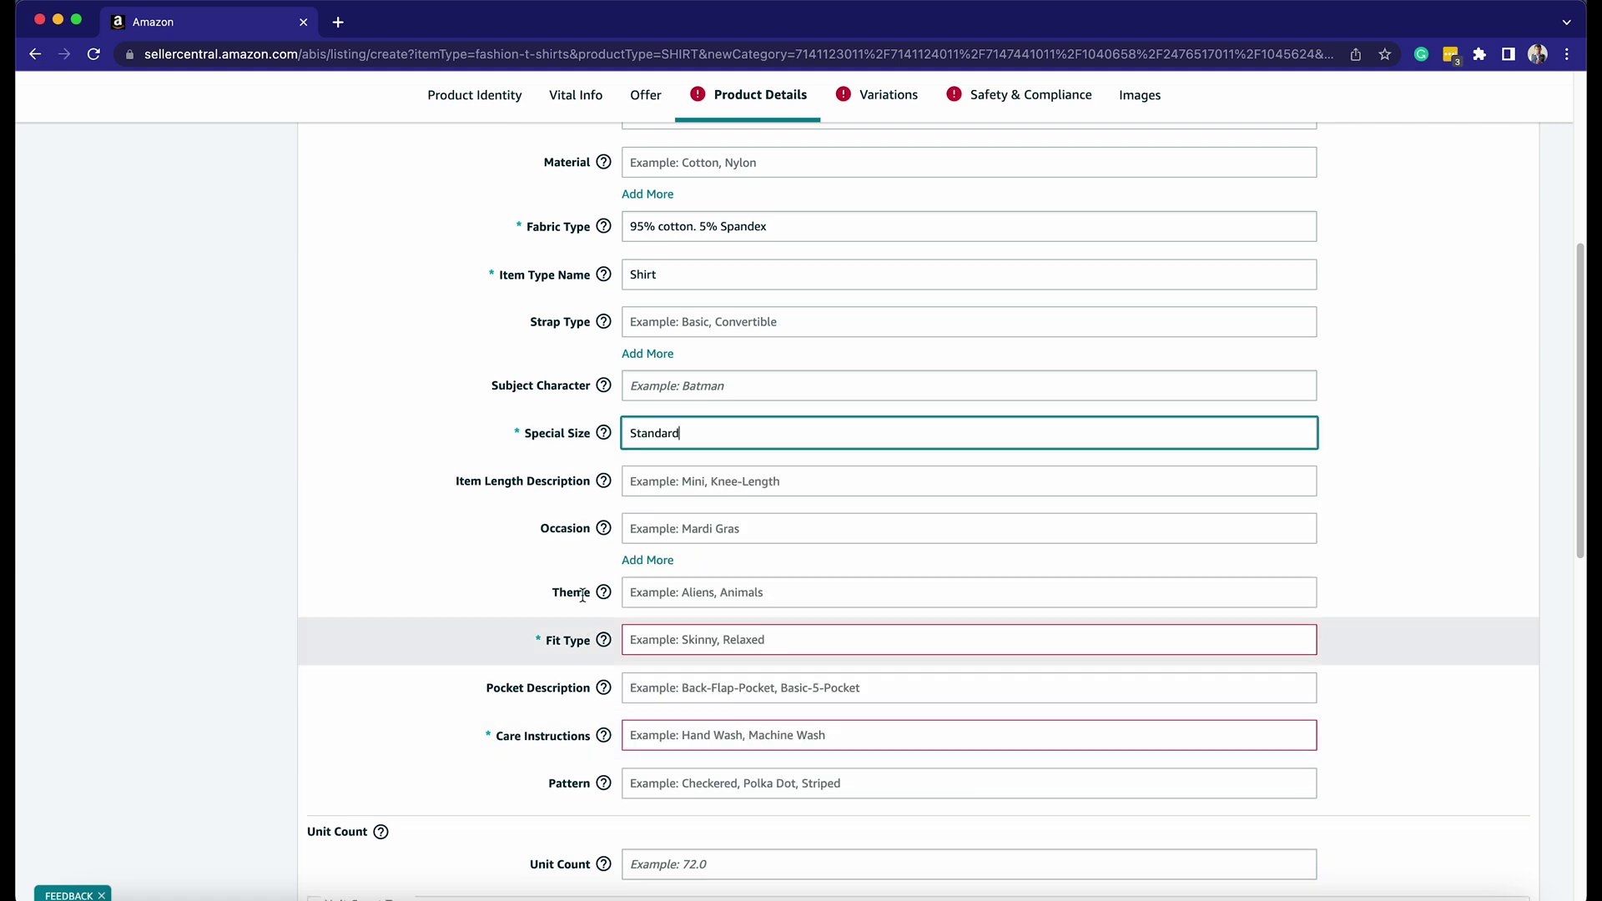
# Set the fit type to Classic Fit and the care instructions to Machine Wash.
pyautogui.click(689, 643)
pyautogui.scroll(-1, 772, 736)
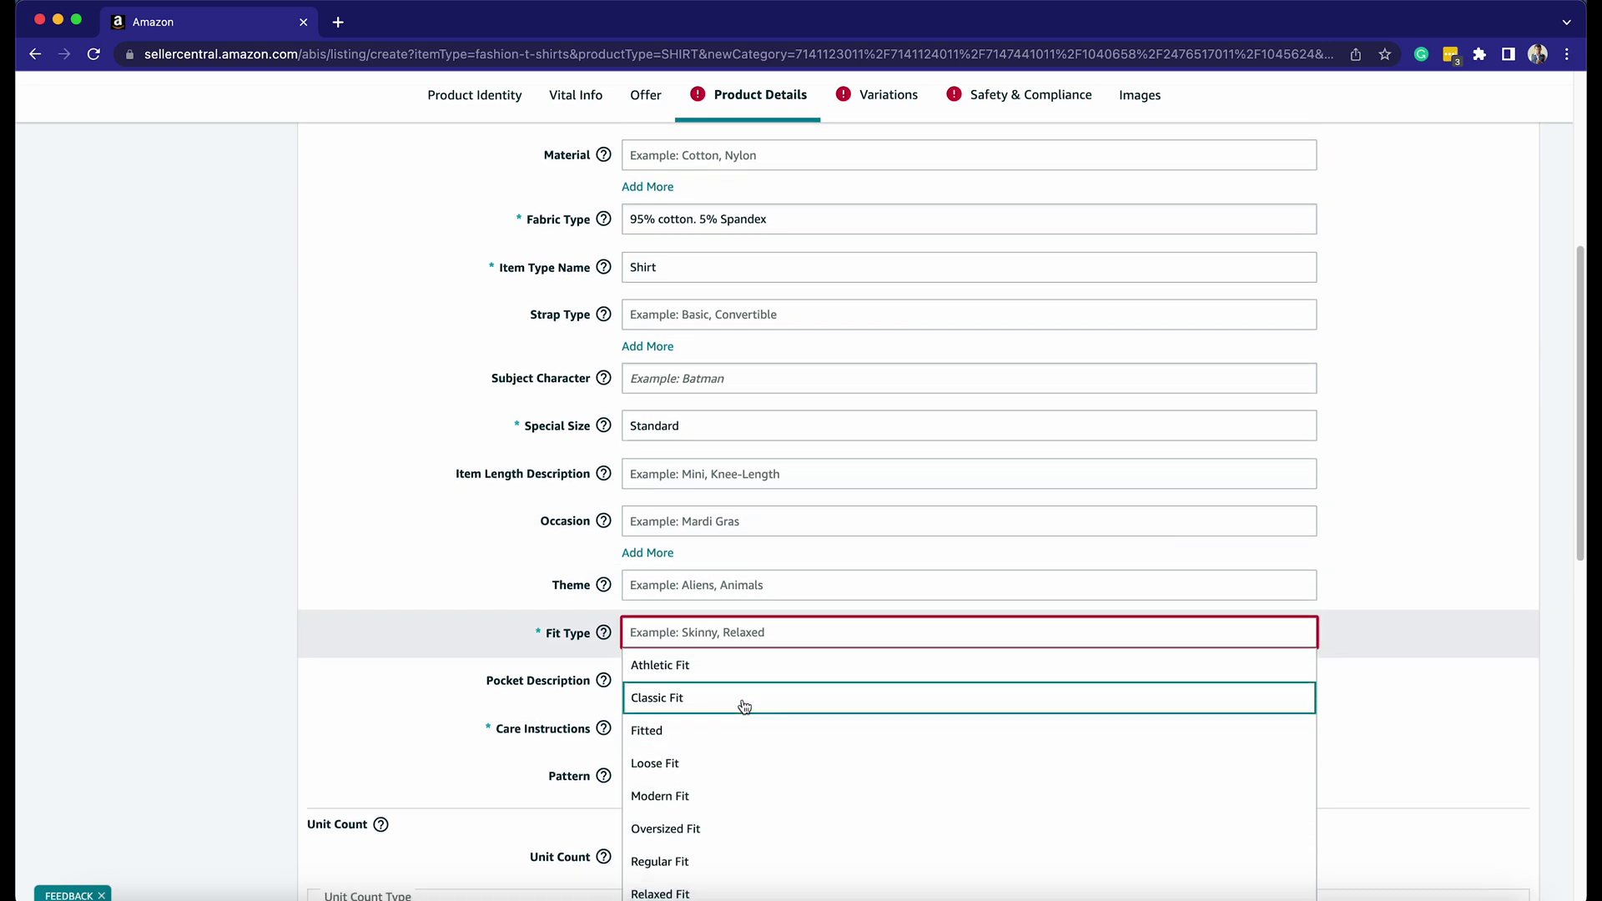
pyautogui.click(747, 711)
pyautogui.click(459, 664)
pyautogui.scroll(-1, 456, 663)
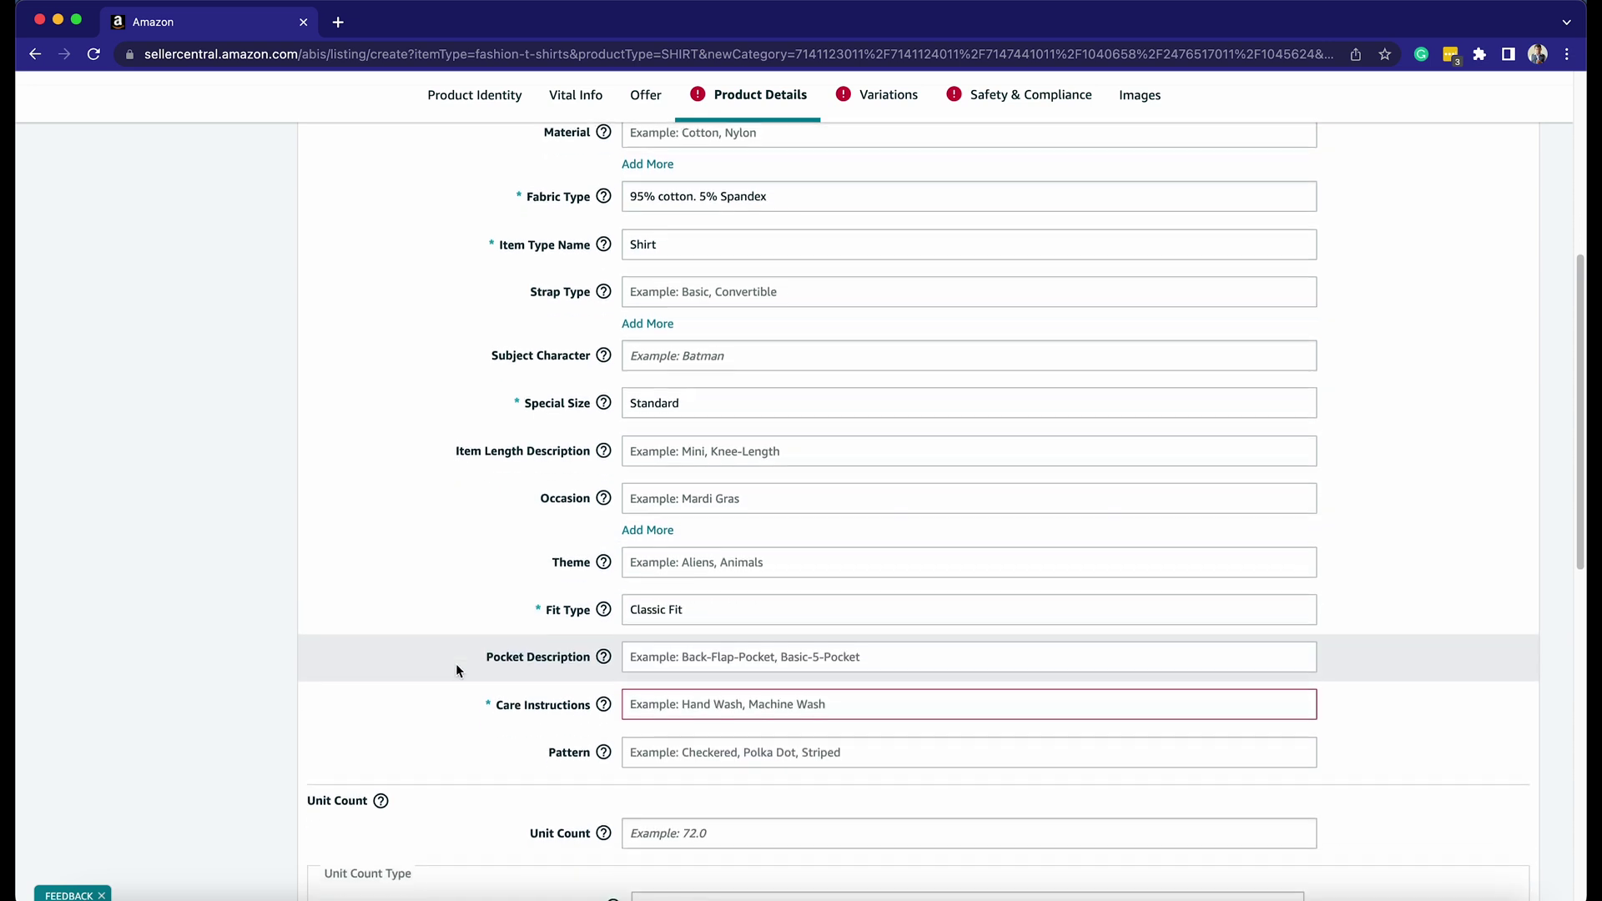
pyautogui.click(698, 702)
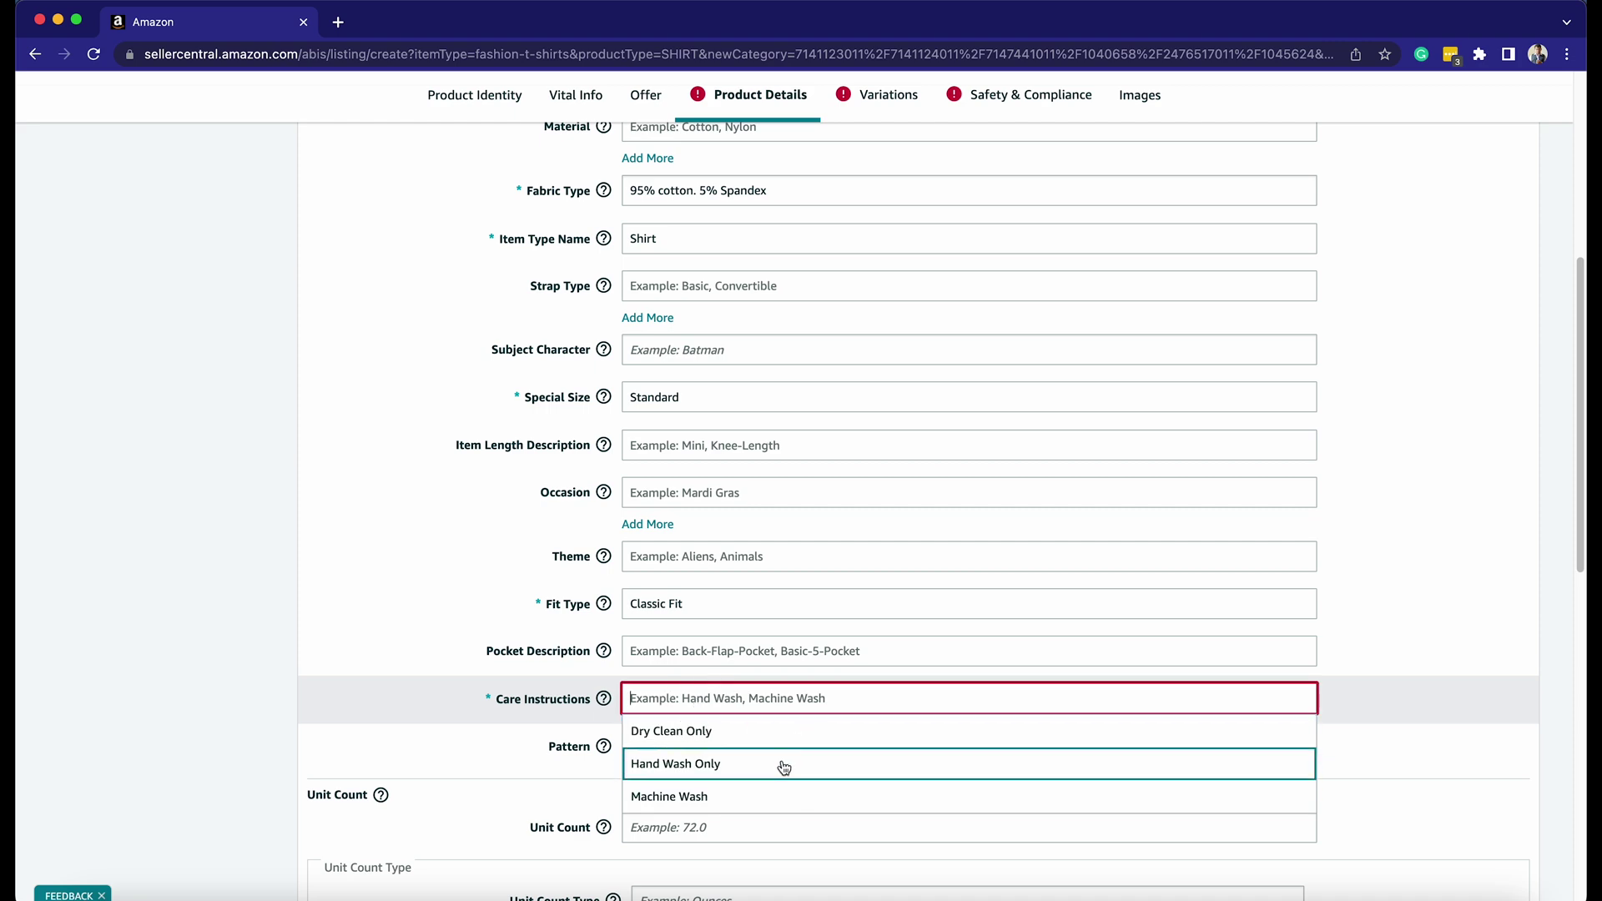
pyautogui.click(767, 798)
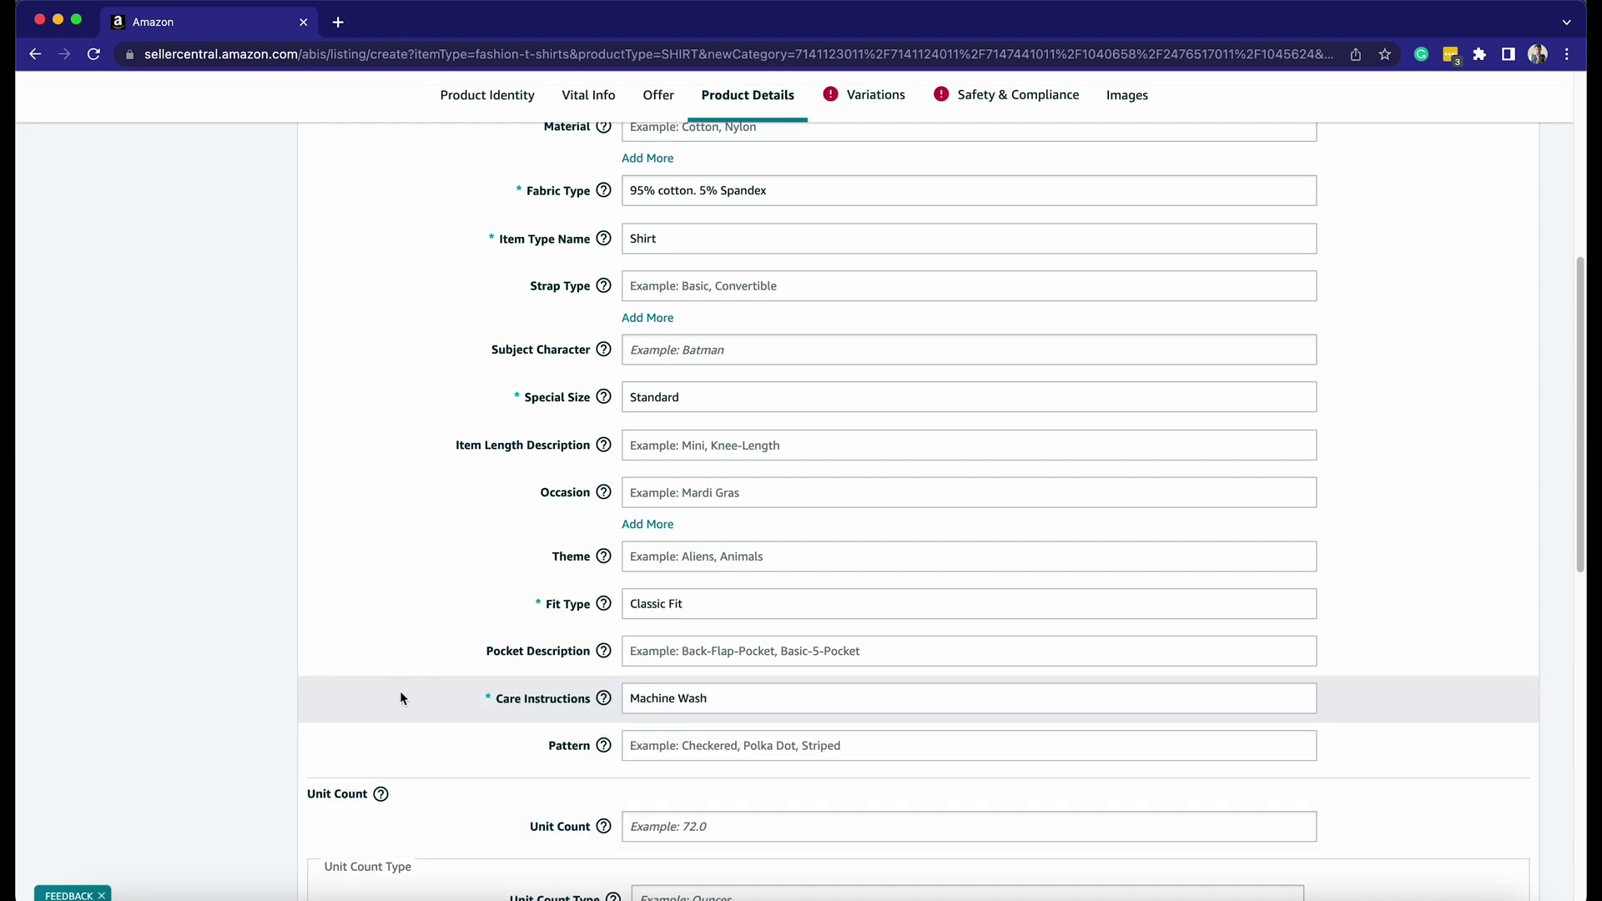
# In the Safety & Compliance section, set the dangerous goods regulations to Not Applicable.
pyautogui.scroll(-3, 401, 684)
pyautogui.scroll(-7, 401, 682)
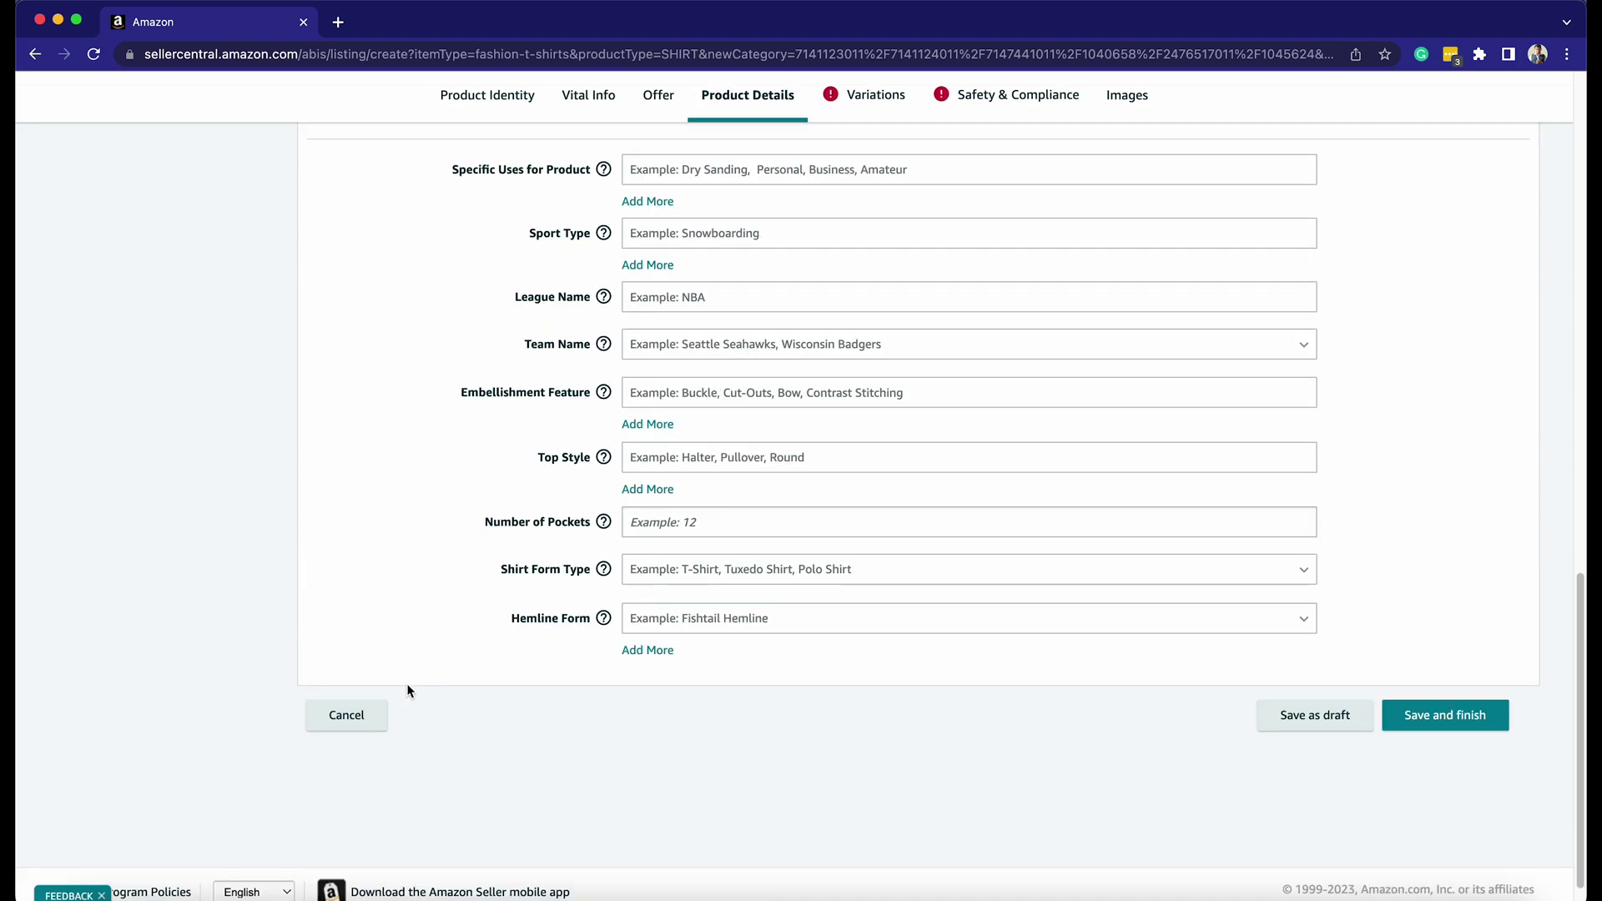
pyautogui.scroll(15, 422, 679)
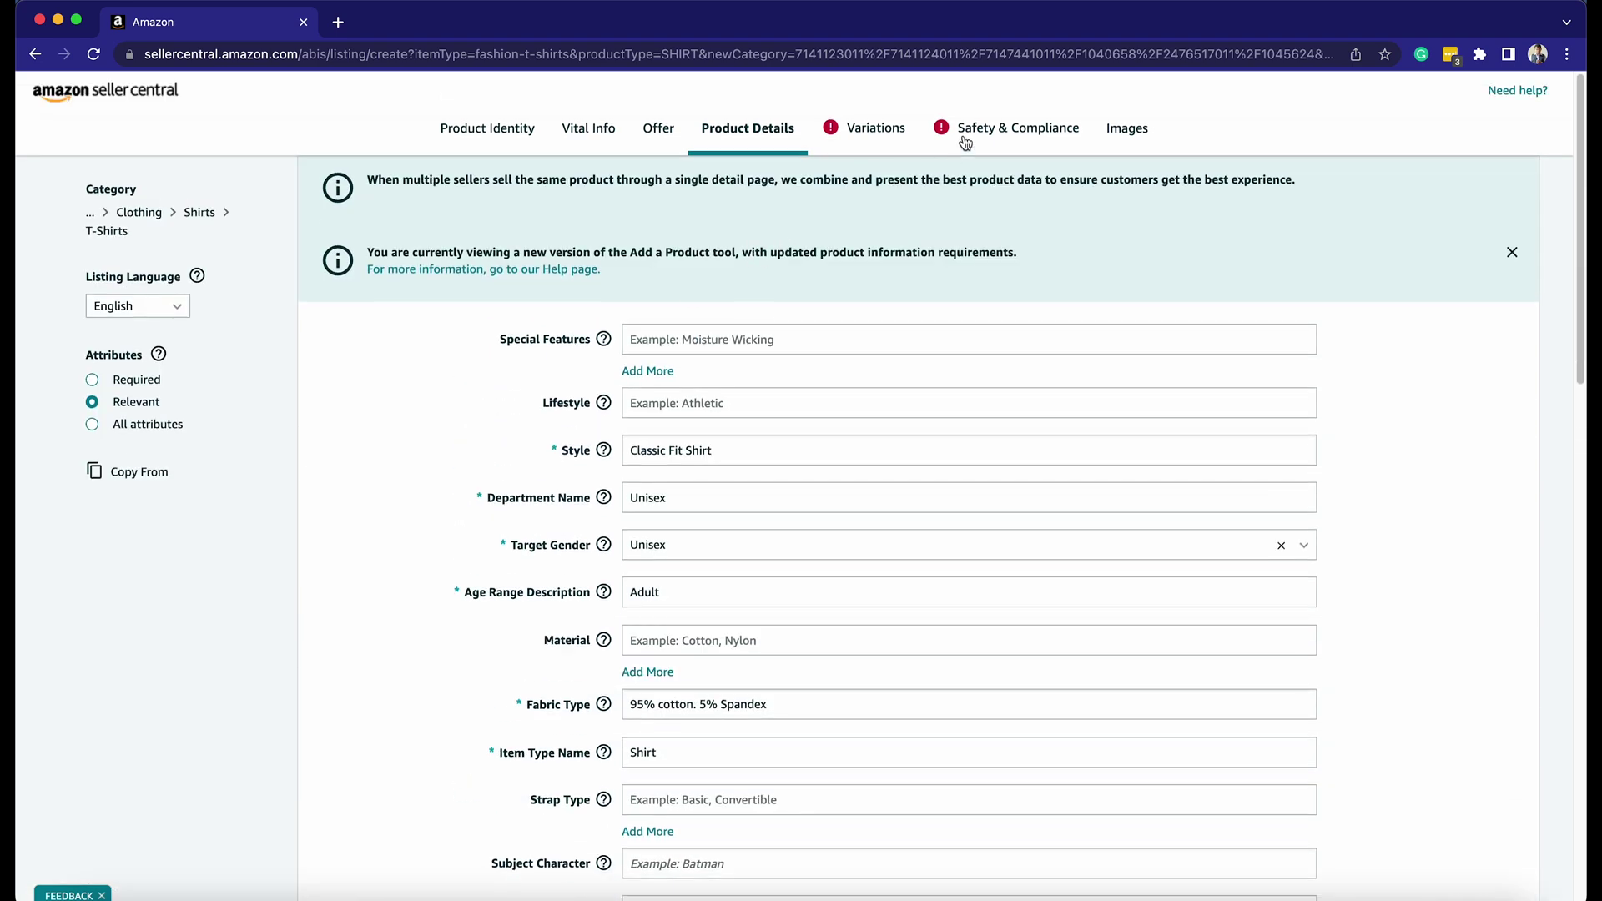
pyautogui.click(959, 138)
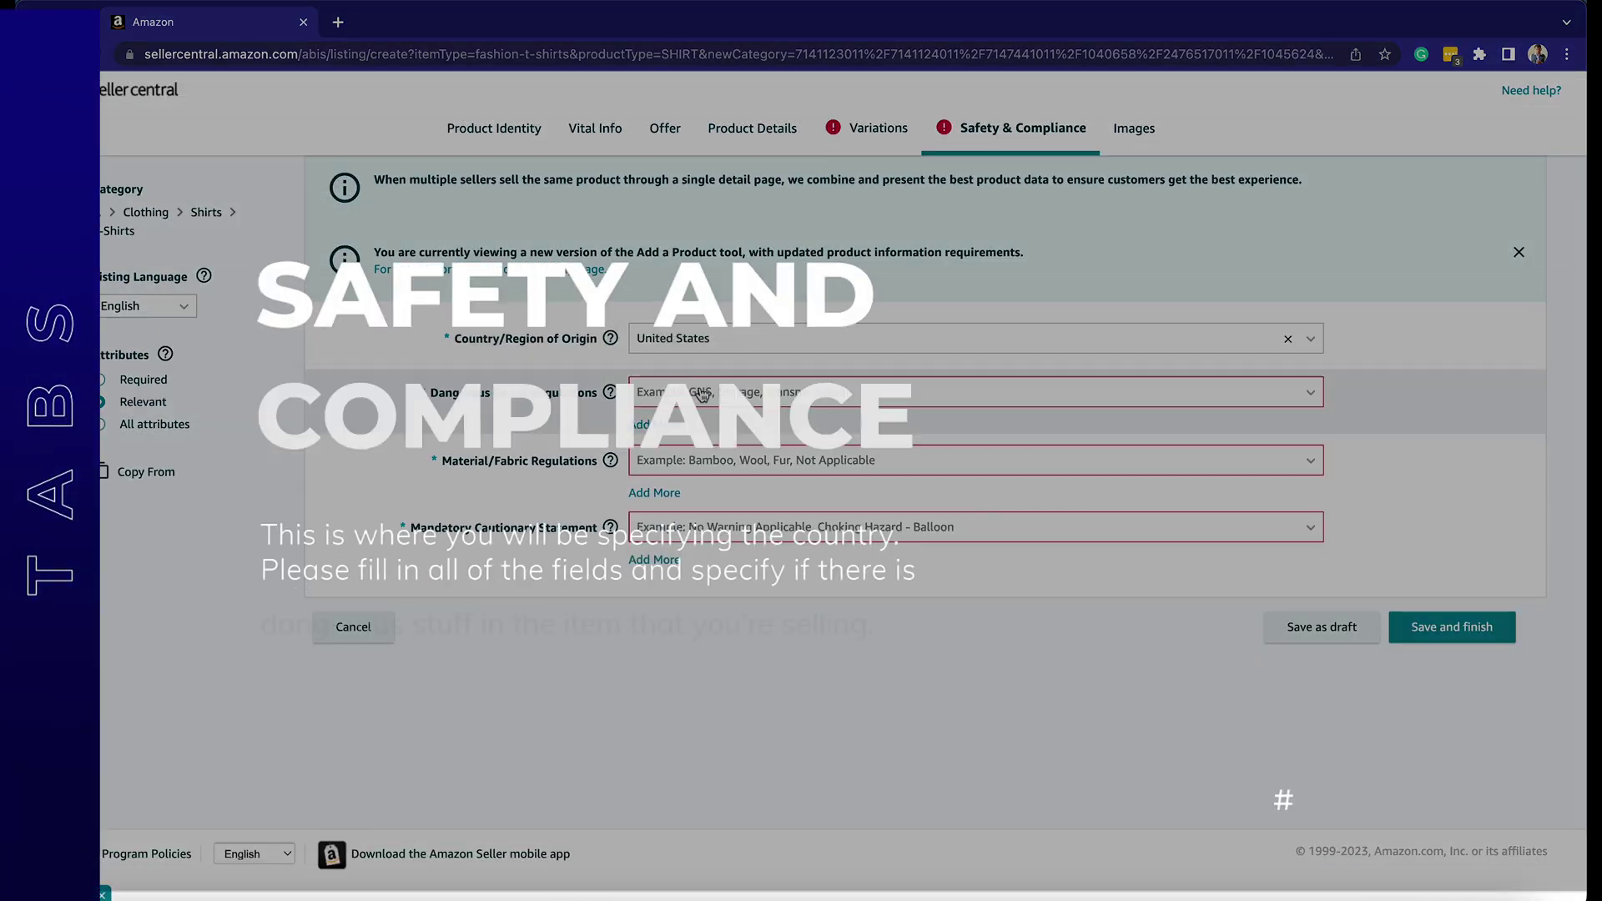
pyautogui.click(705, 392)
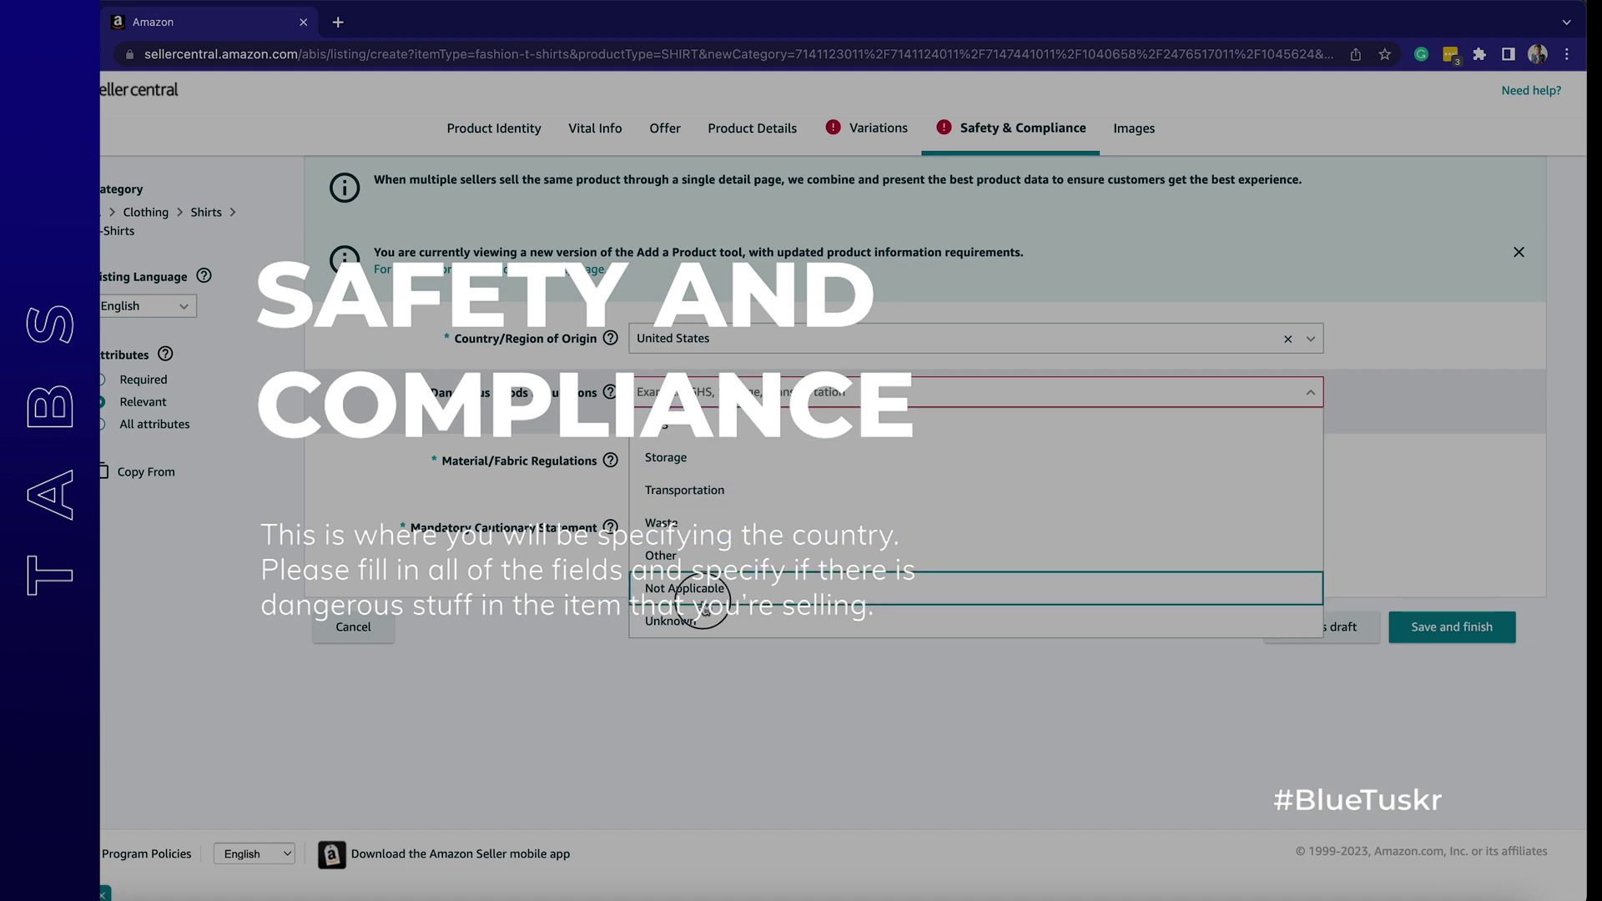
pyautogui.click(701, 591)
# Set the material/fabric regulations to Not Applicable and the mandatory cautionary statement to No Warning Applicable.
pyautogui.click(696, 464)
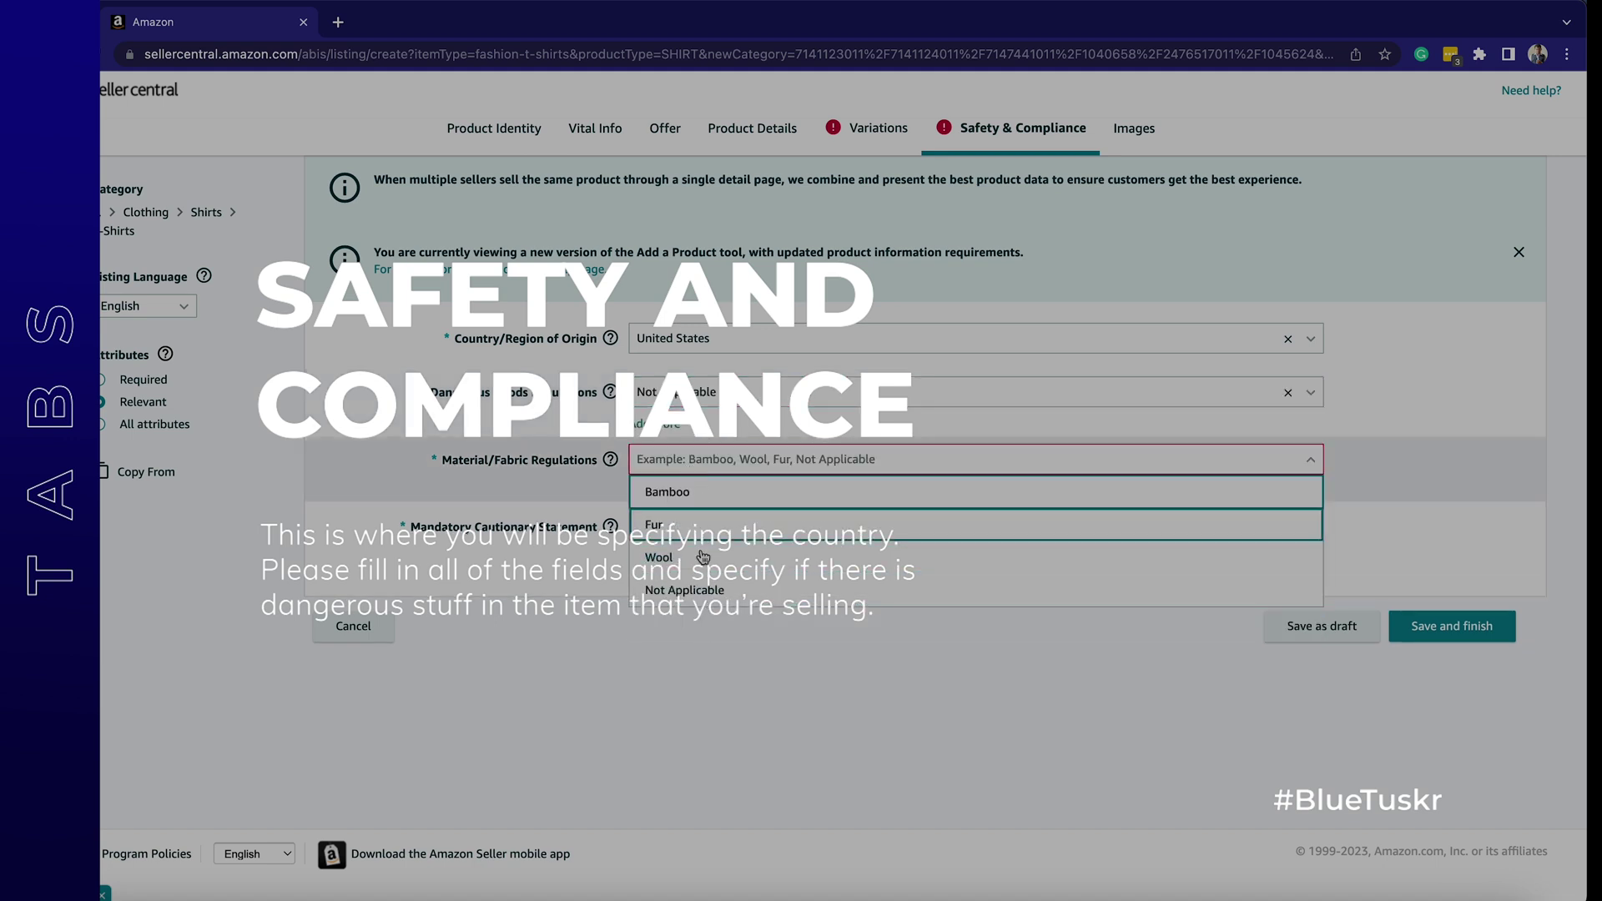
pyautogui.click(700, 592)
pyautogui.click(700, 530)
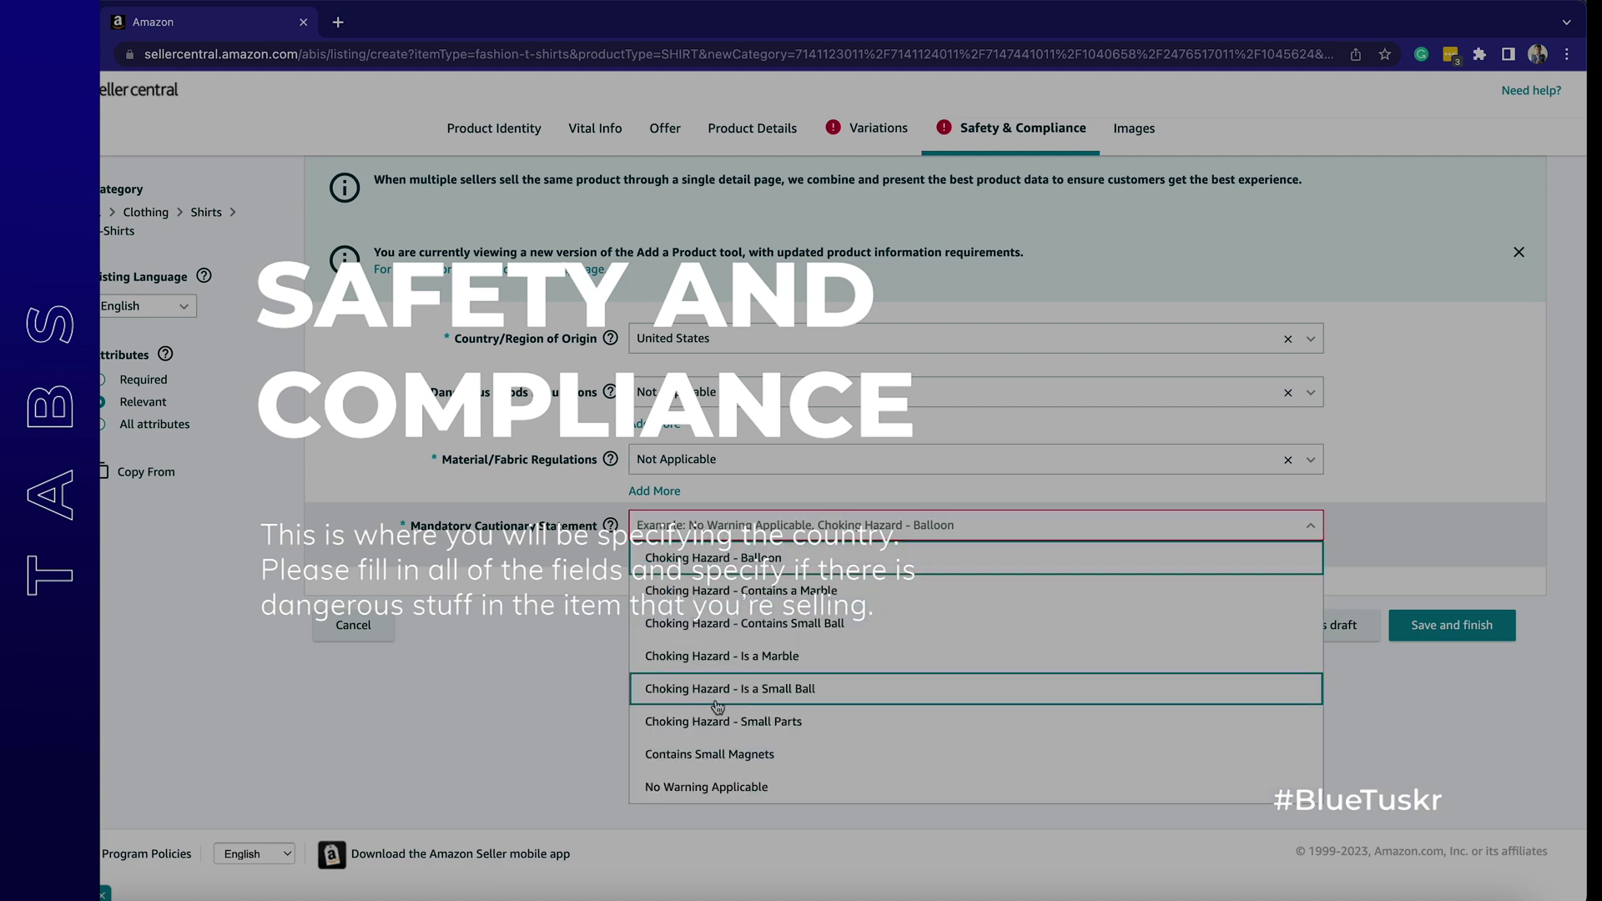
pyautogui.click(720, 789)
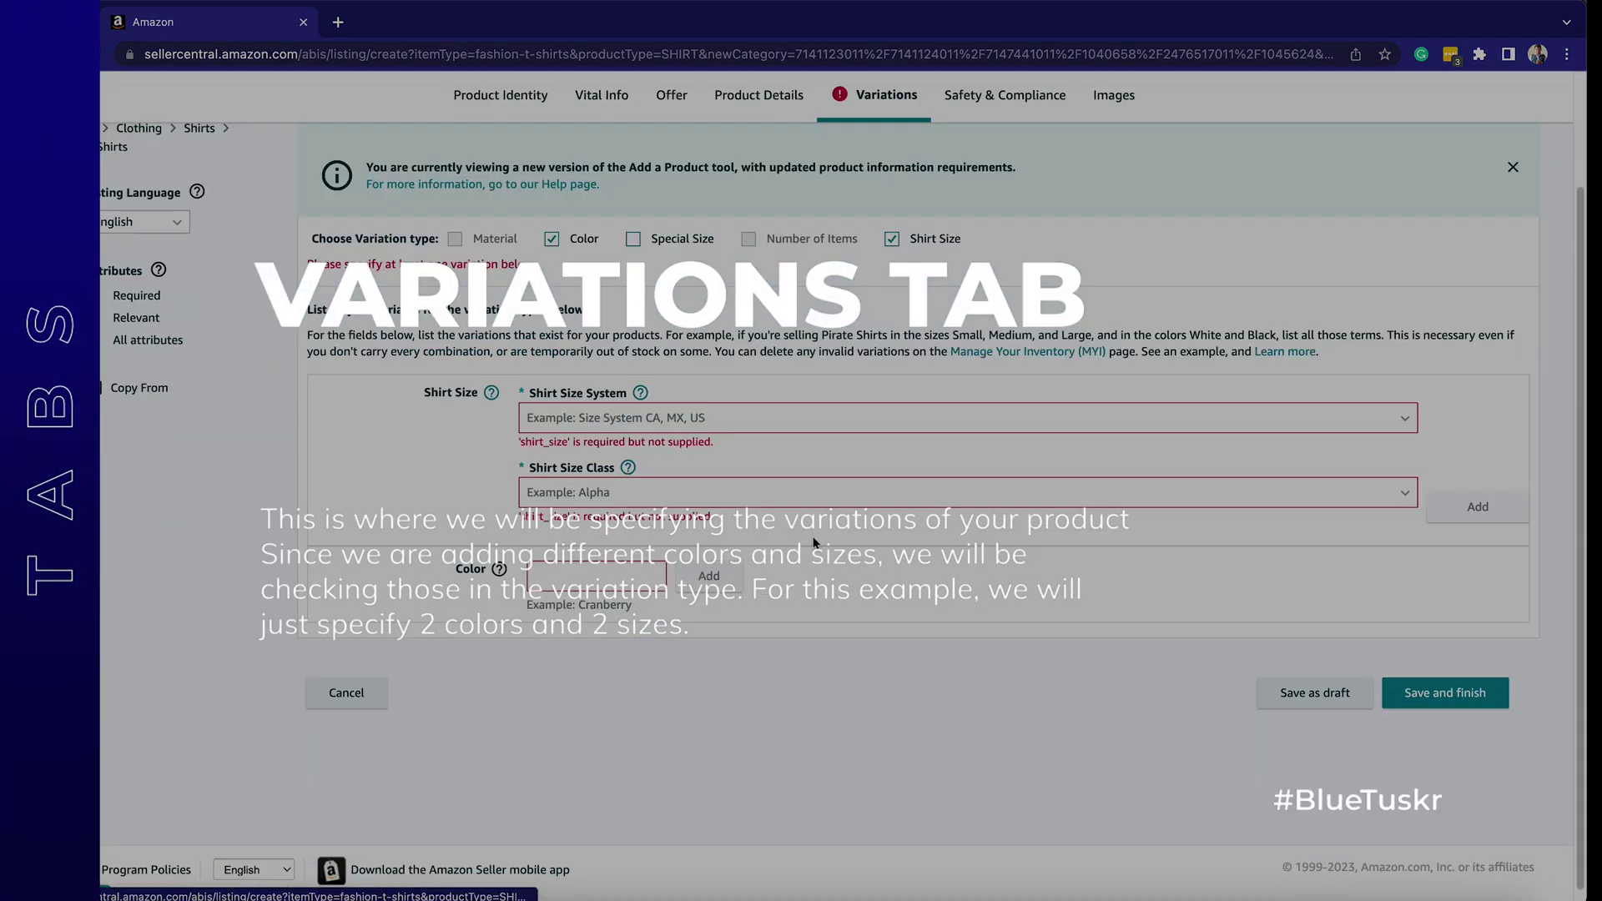
# In the Variations section, set the shirt size system to US and the shirt size class to Alpha.
pyautogui.scroll(2, 815, 544)
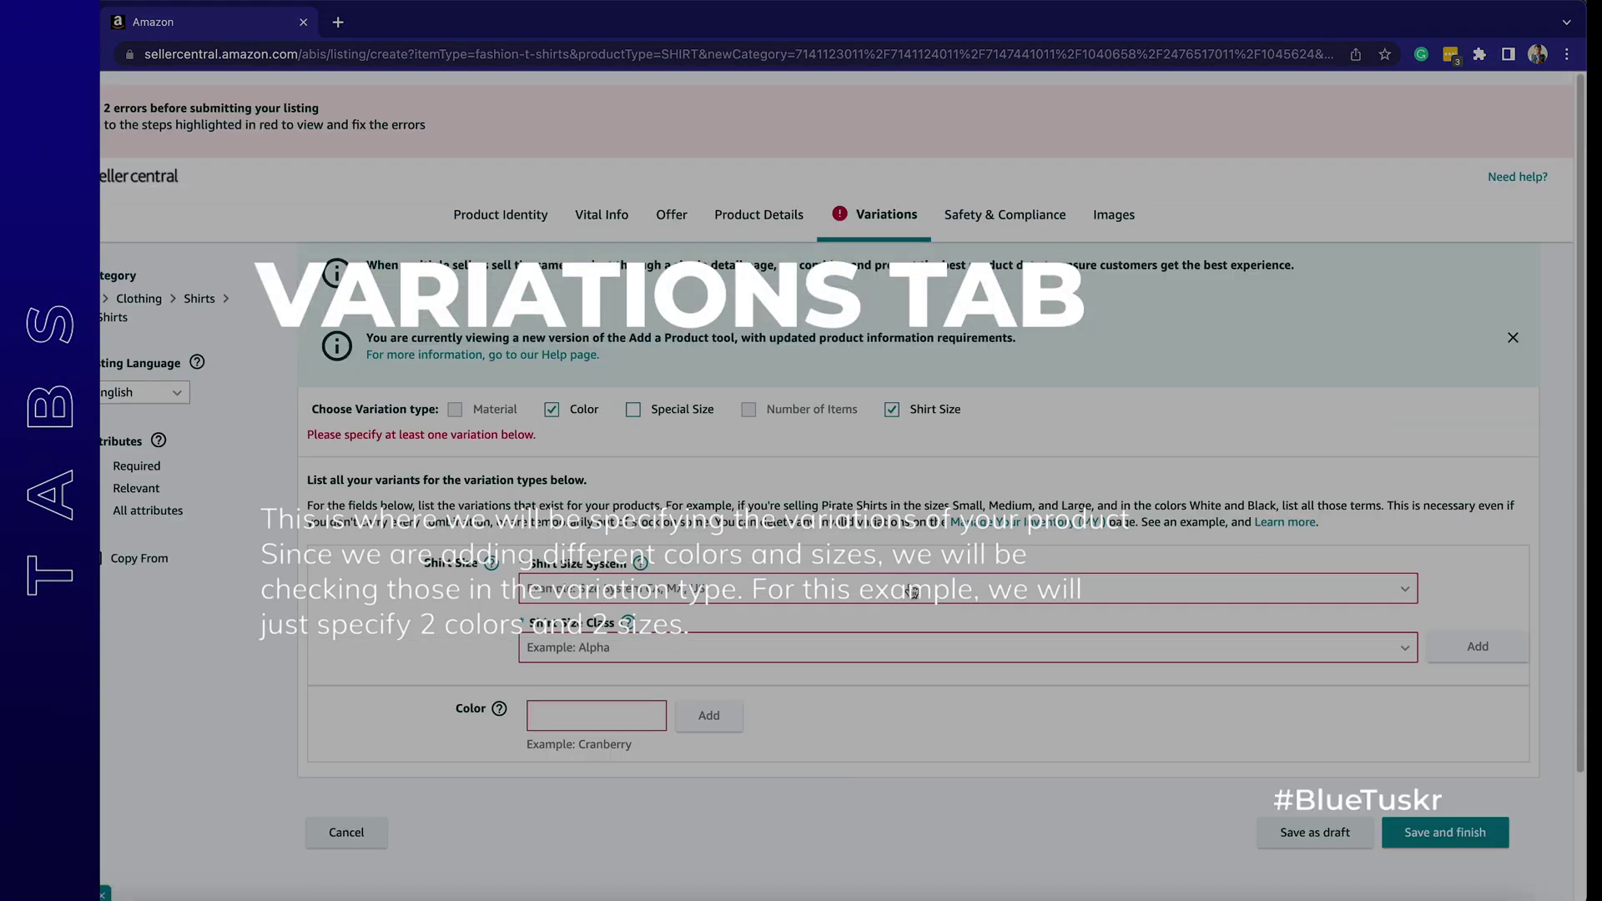
pyautogui.scroll(-2, 918, 594)
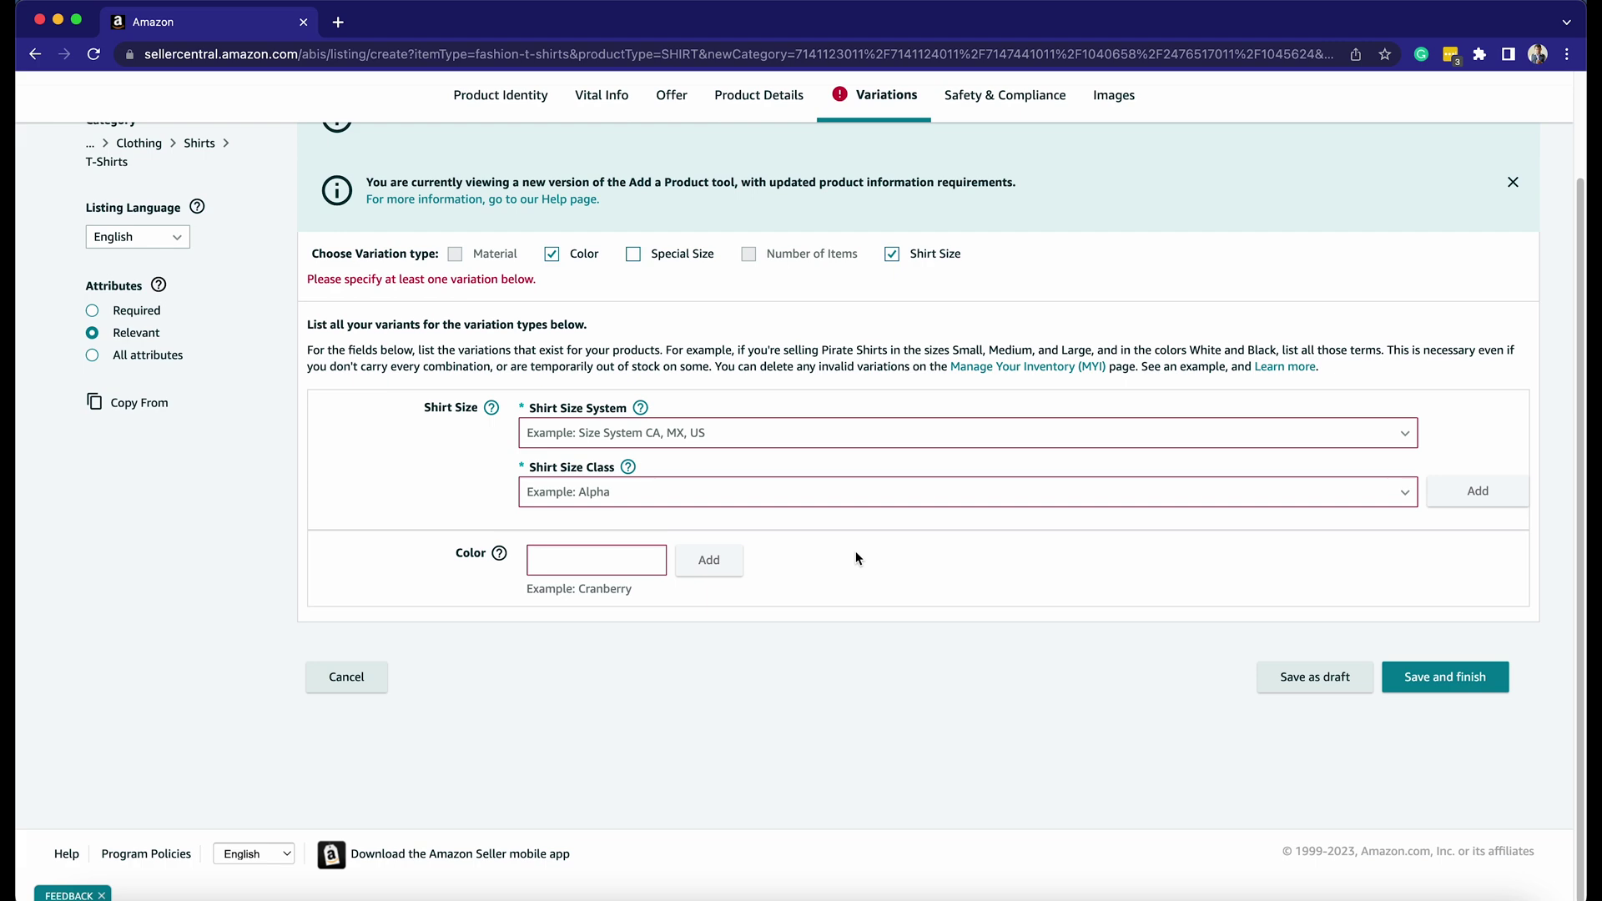
pyautogui.click(817, 433)
pyautogui.click(817, 464)
pyautogui.click(659, 494)
pyautogui.click(618, 524)
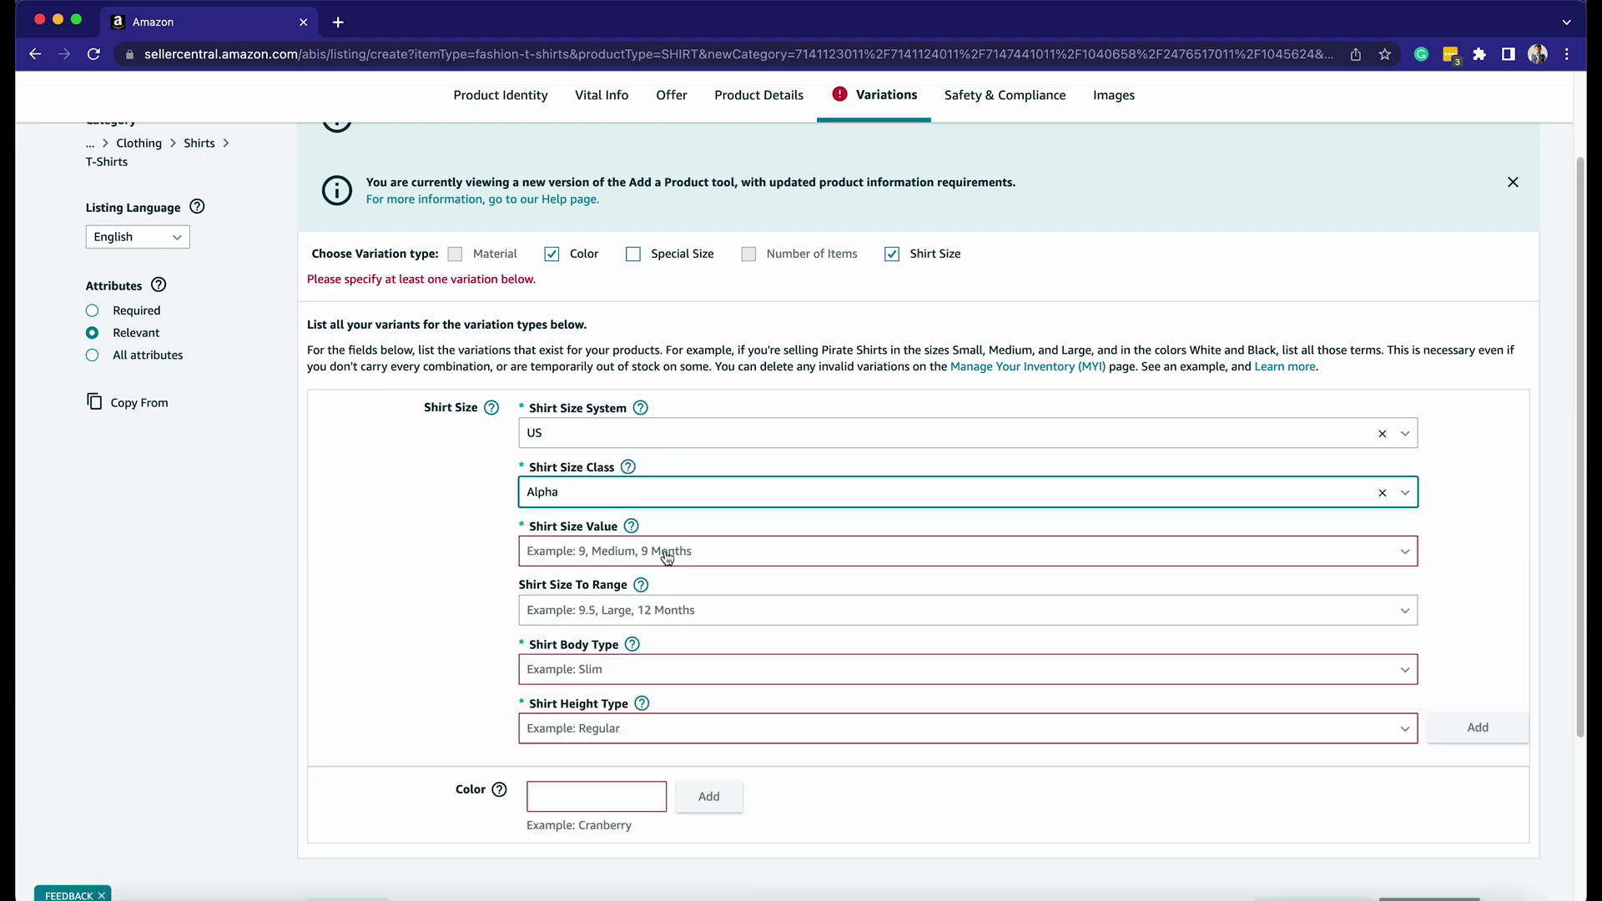
# Set the shirt size value to Medium, with Regular as both the shirt body type and height type.
pyautogui.click(663, 561)
pyautogui.click(568, 489)
pyautogui.click(711, 673)
pyautogui.click(683, 704)
pyautogui.click(709, 726)
pyautogui.click(639, 762)
# Enter Black as the color and add the Medium shirt size to the variations.
pyautogui.scroll(-3, 609, 709)
pyautogui.click(581, 651)
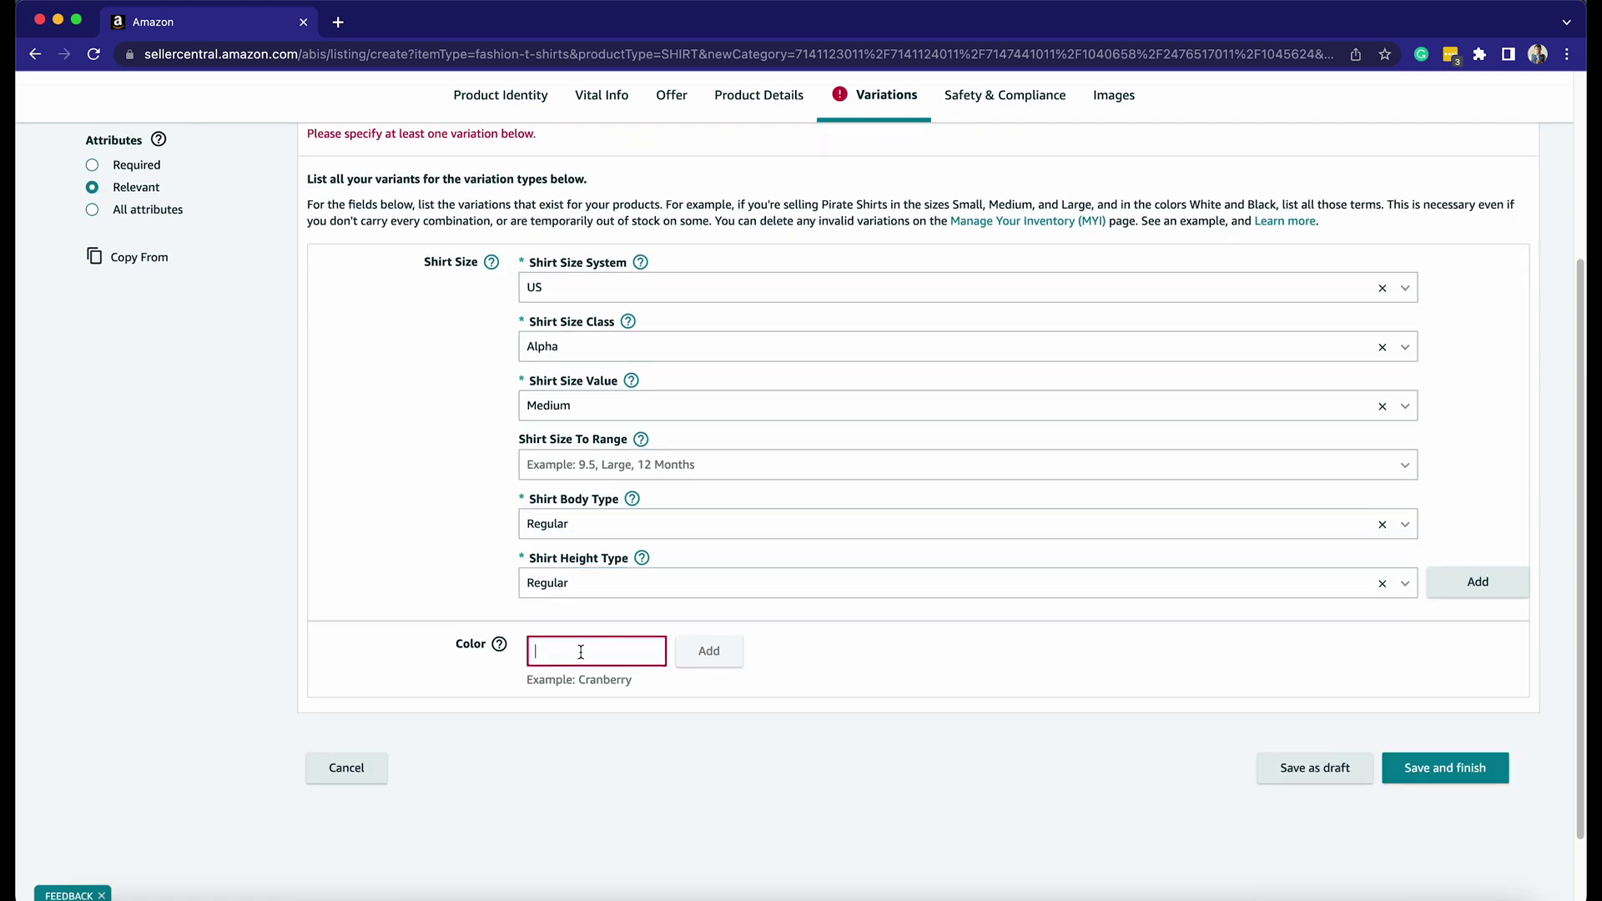
pyautogui.write('Black')
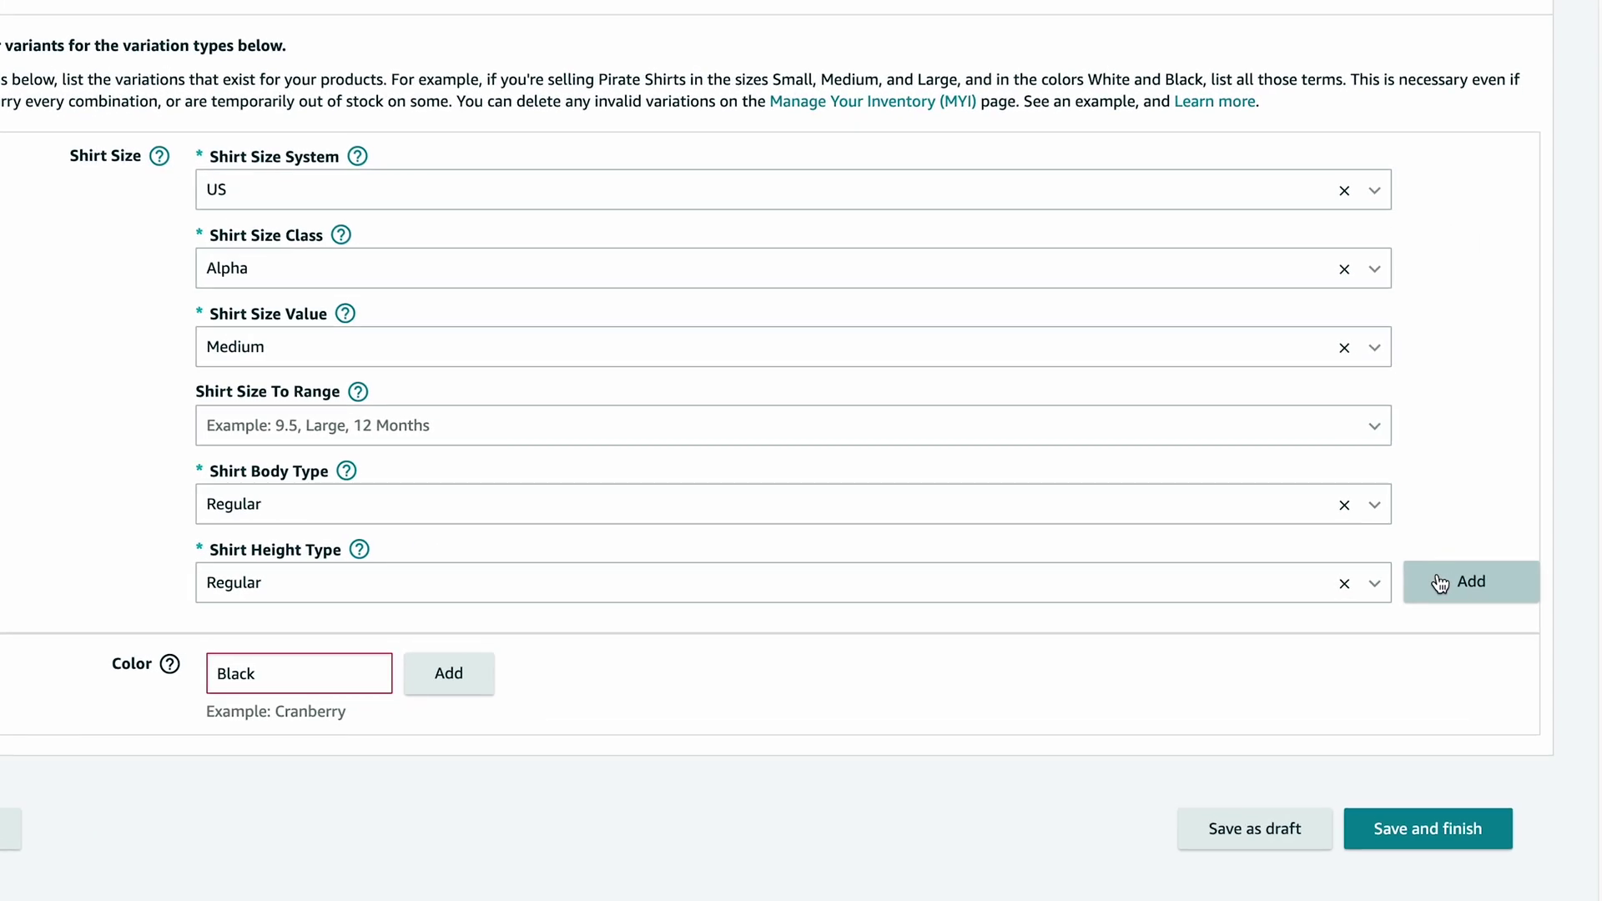
pyautogui.click(1440, 584)
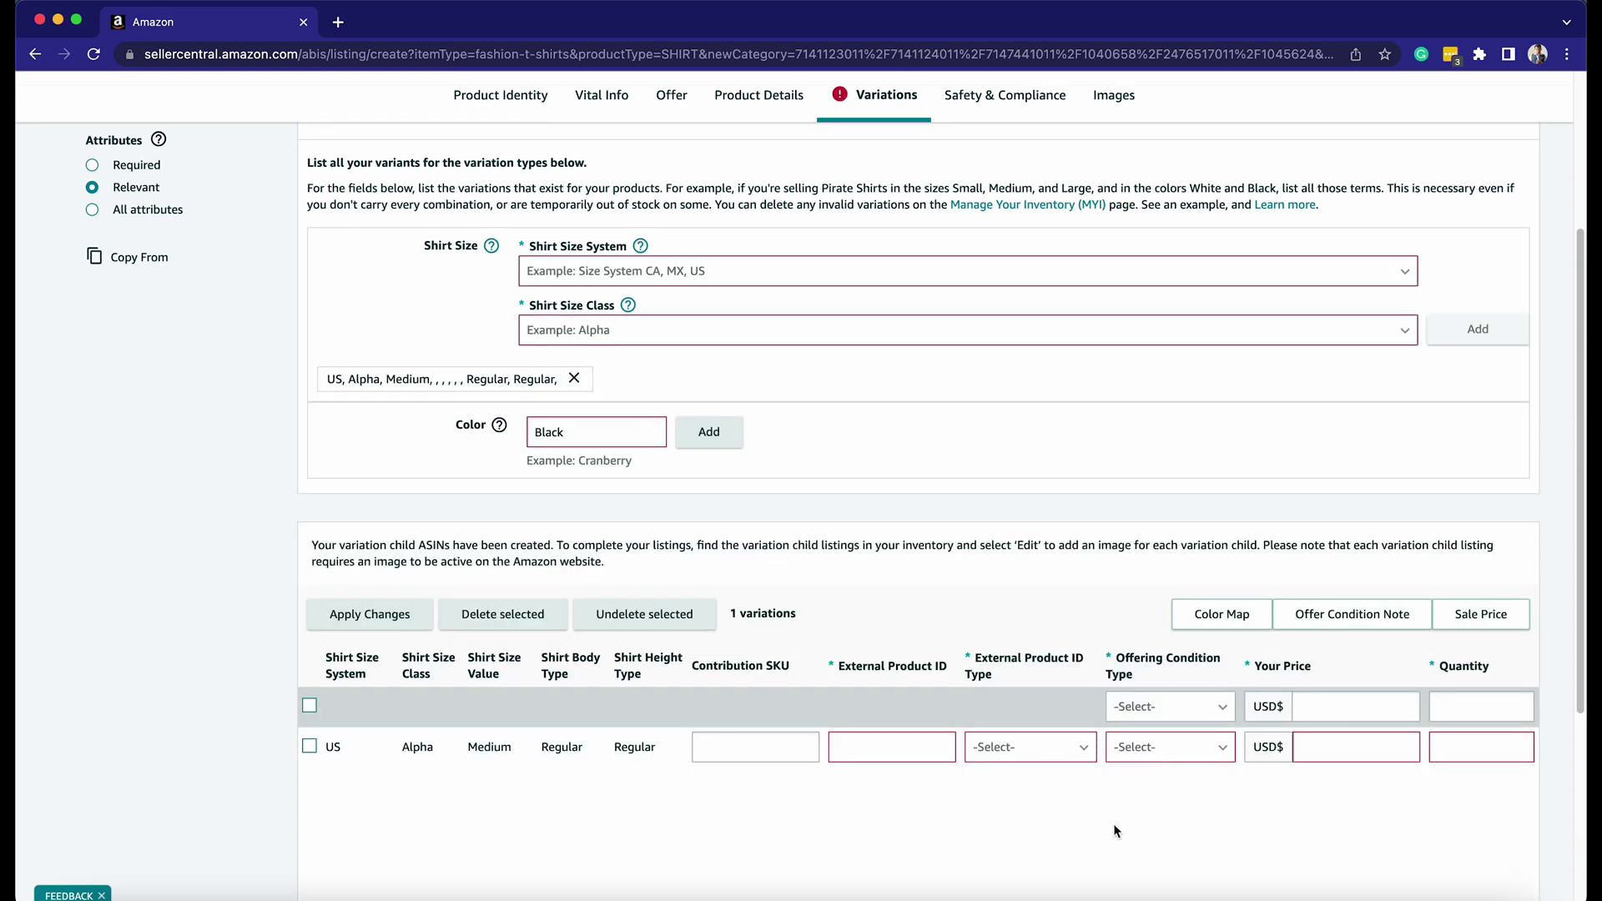
# Define a second shirt size with size system US, size class Alpha and size value Large.
pyautogui.scroll(-1, 1112, 823)
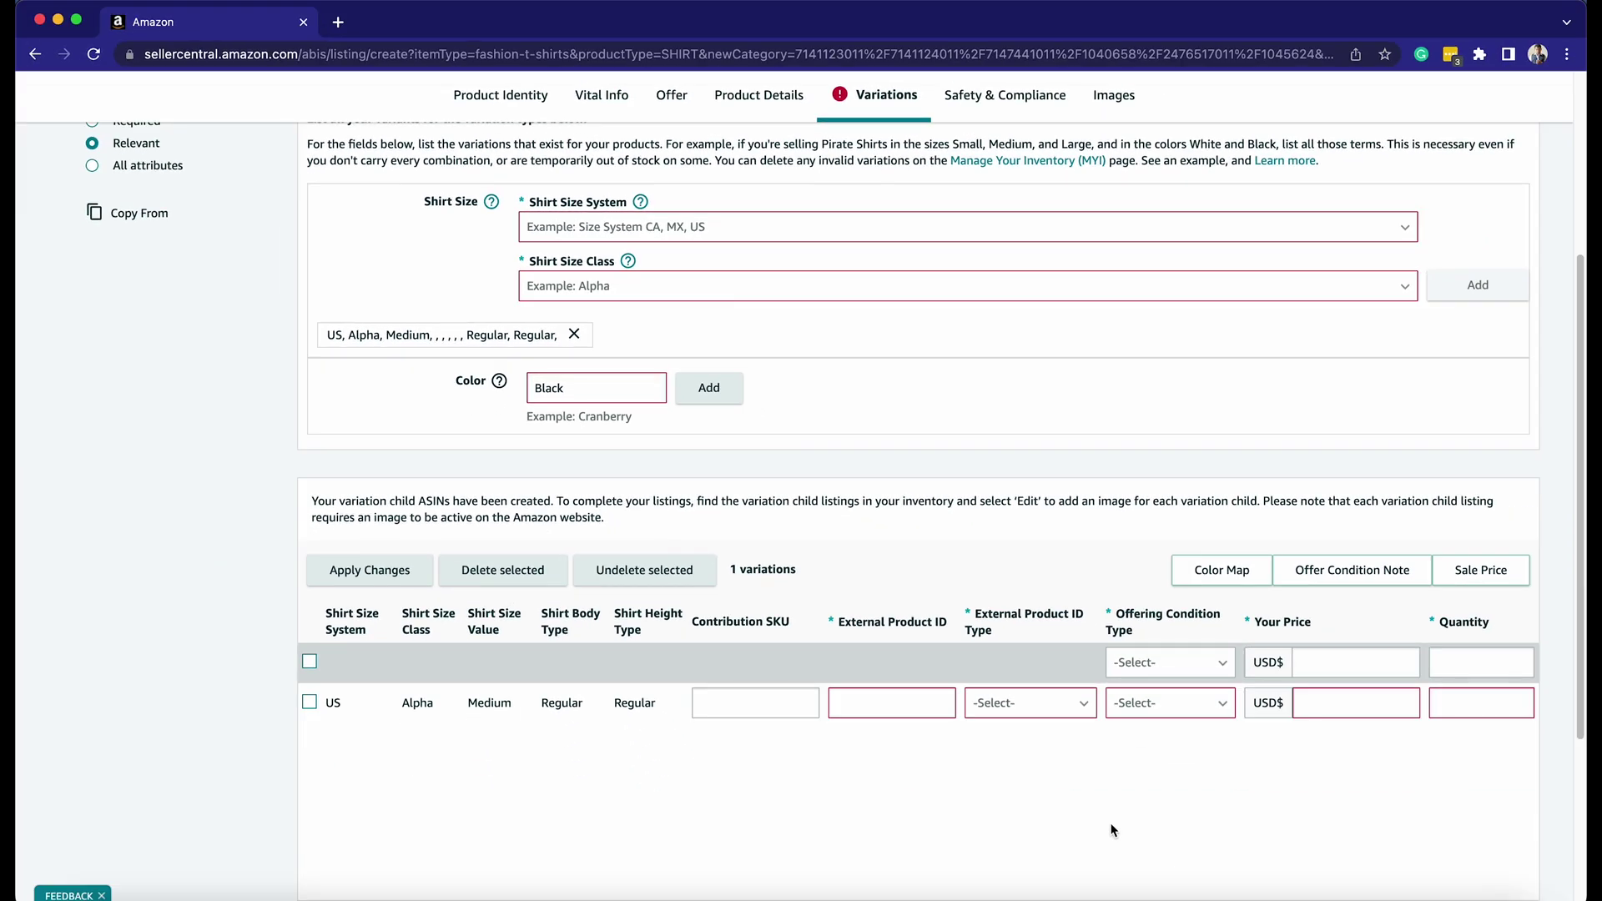
pyautogui.scroll(2, 618, 353)
pyautogui.click(752, 375)
pyautogui.click(743, 409)
pyautogui.click(734, 433)
pyautogui.click(616, 464)
pyautogui.click(675, 497)
pyautogui.click(626, 819)
# Set the body type and height type of the Large size to Regular and add it to the variations.
pyautogui.click(644, 612)
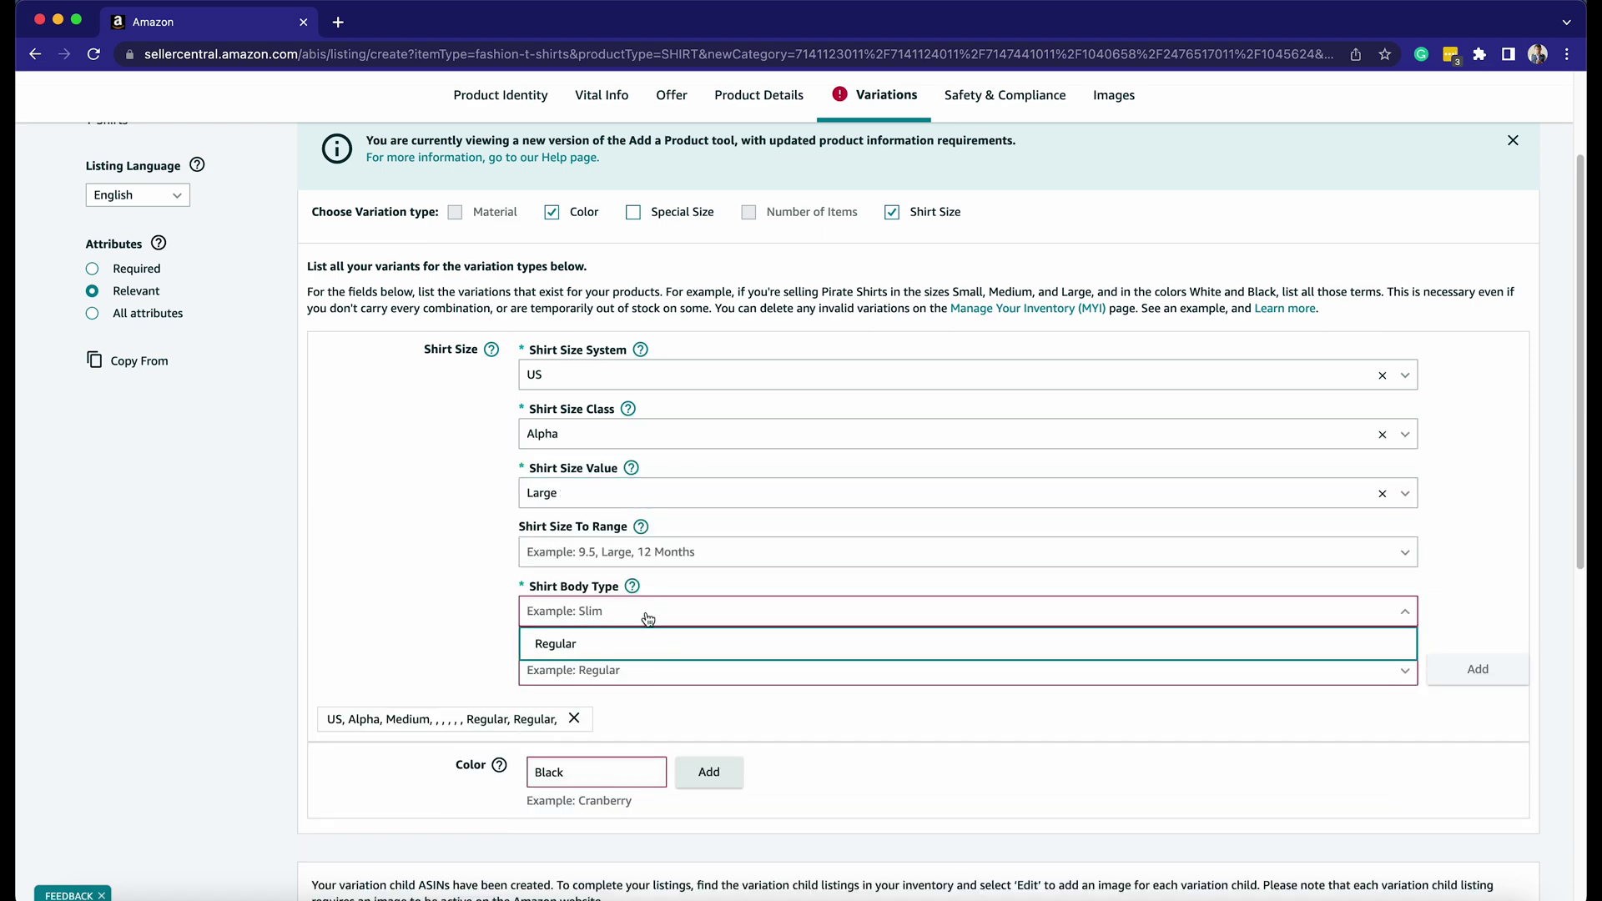
pyautogui.click(615, 640)
pyautogui.click(835, 672)
pyautogui.click(854, 716)
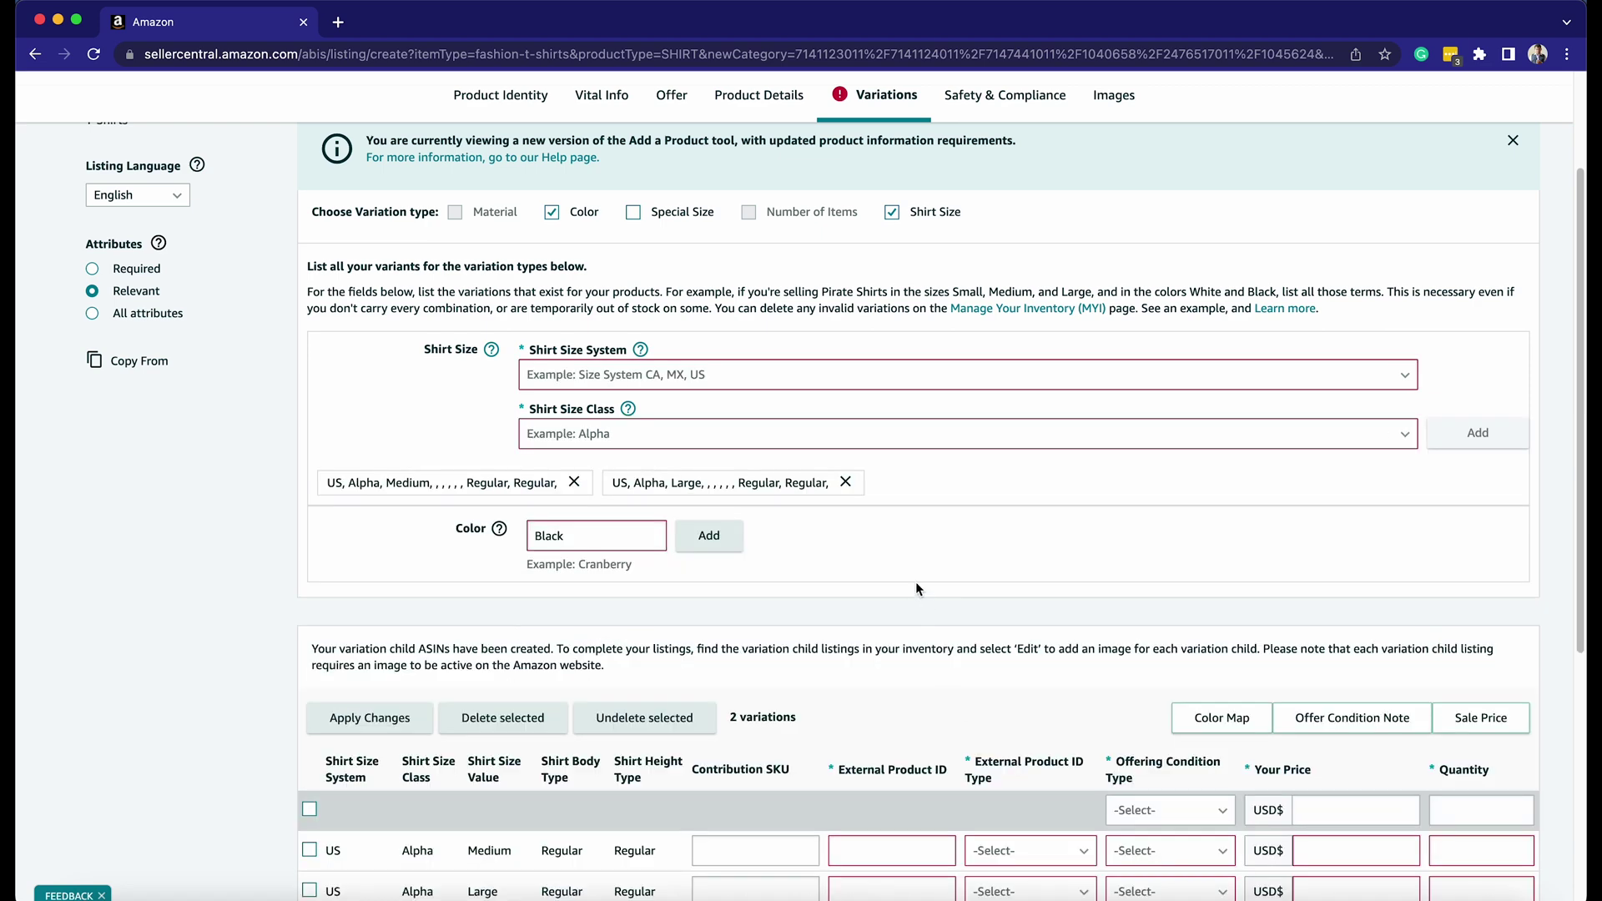
# Add Black and Blue as color variations.
pyautogui.scroll(-3, 889, 553)
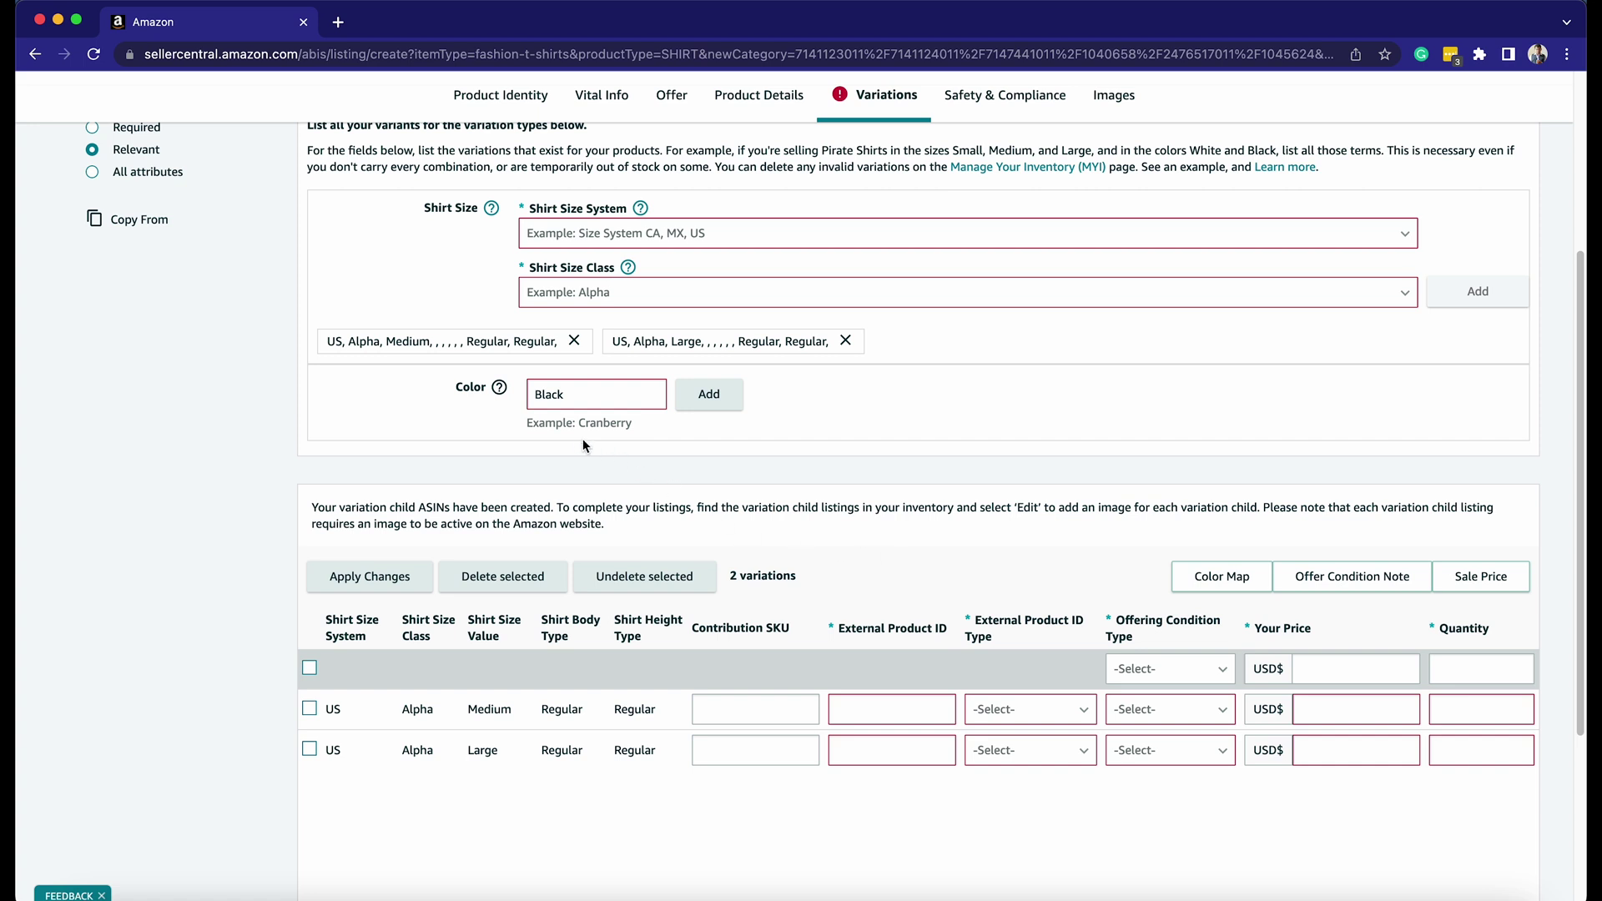
pyautogui.click(723, 408)
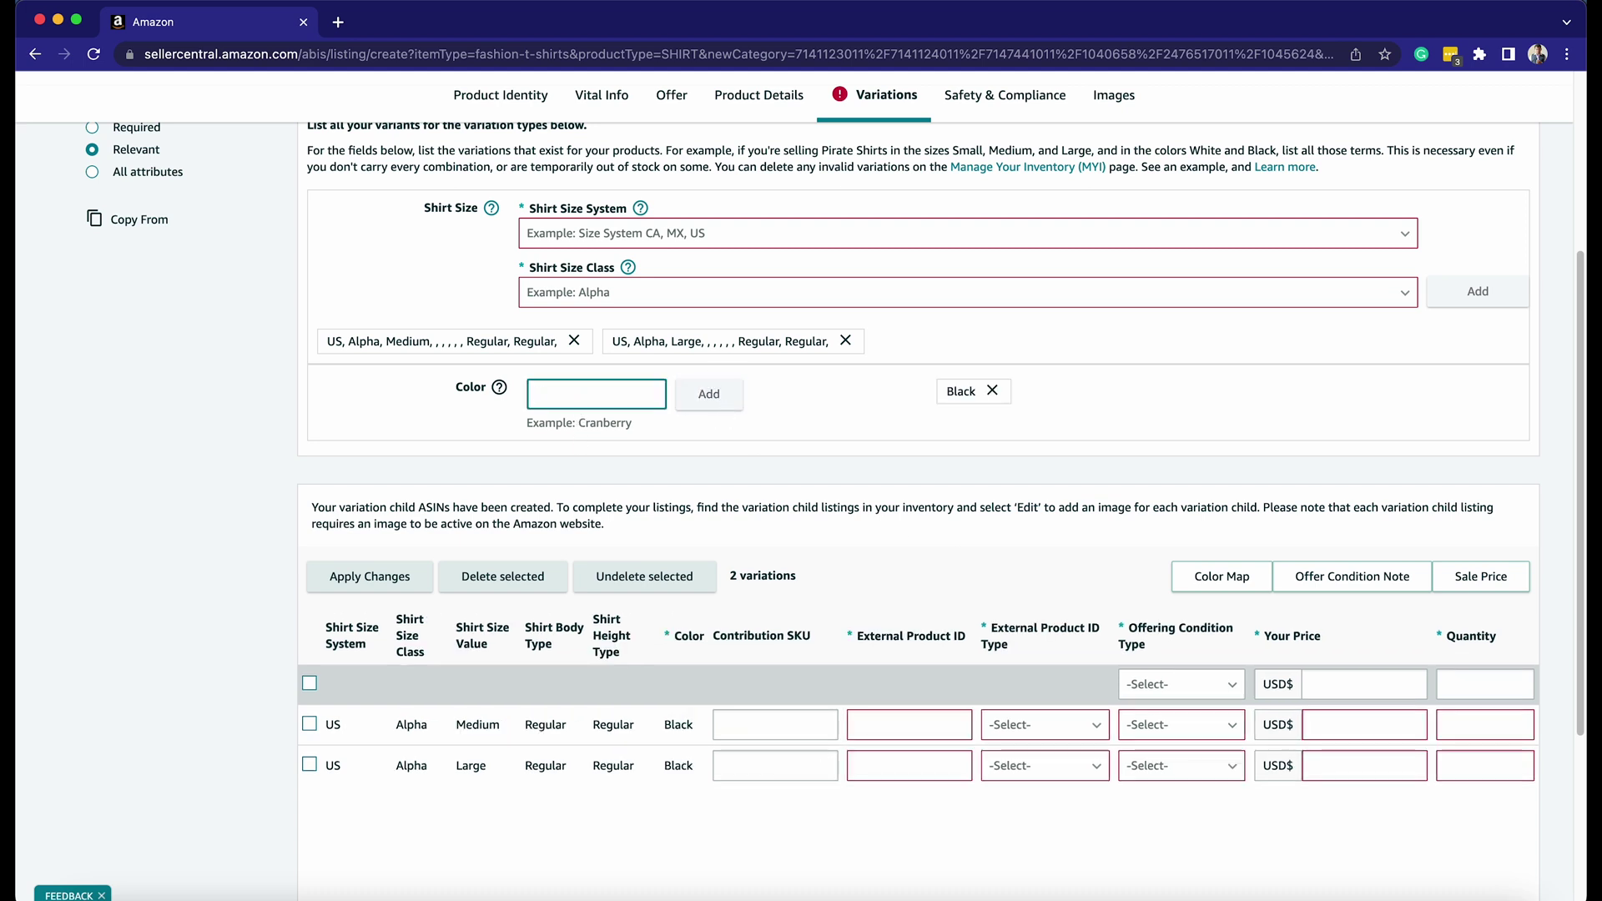
pyautogui.write('Blue')
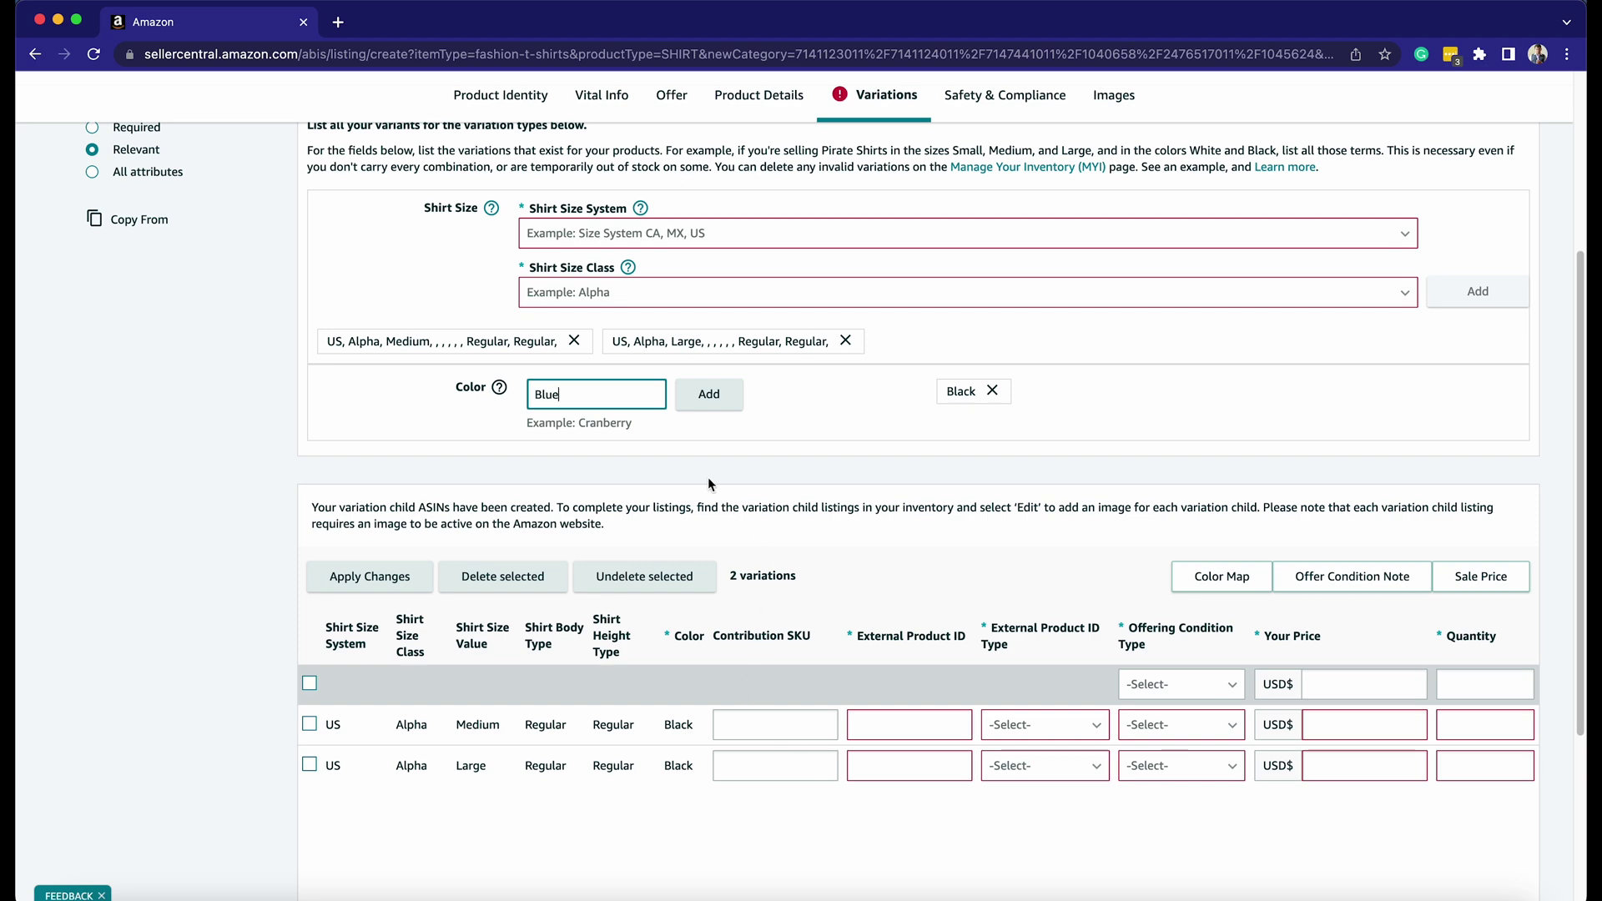
pyautogui.click(710, 404)
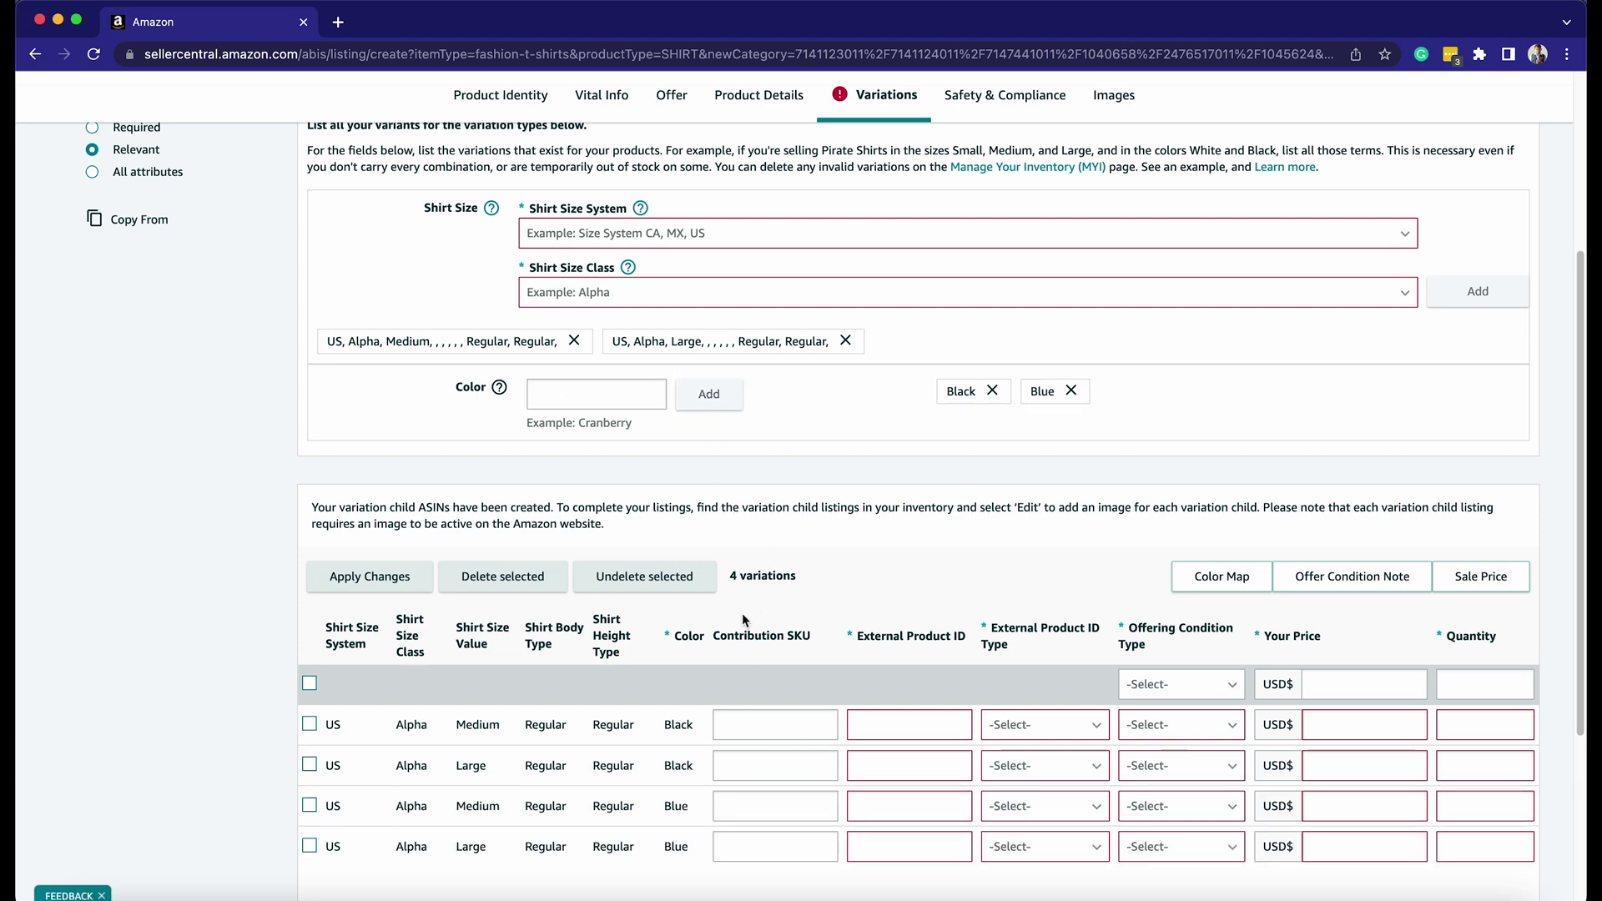
# Enter the external product IDs B0BTZTZSR8, B0BTZTZSS8, B0BTZTZST8 and B0BTZTZSU8 for the four variations in row order.
pyautogui.scroll(-4, 755, 717)
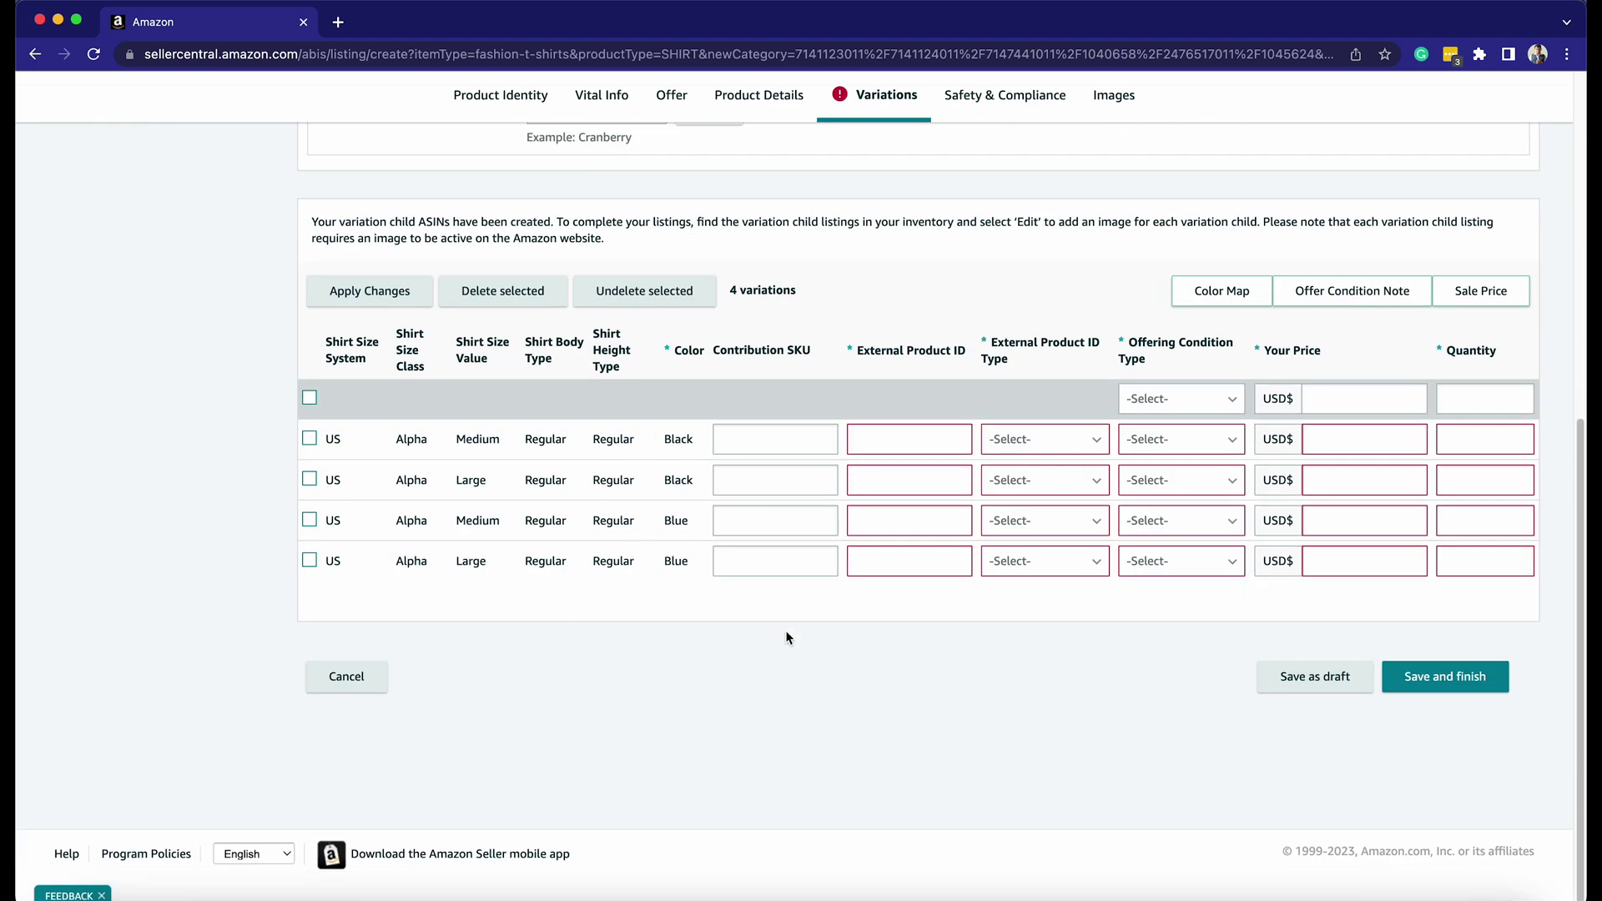
pyautogui.scroll(3, 828, 634)
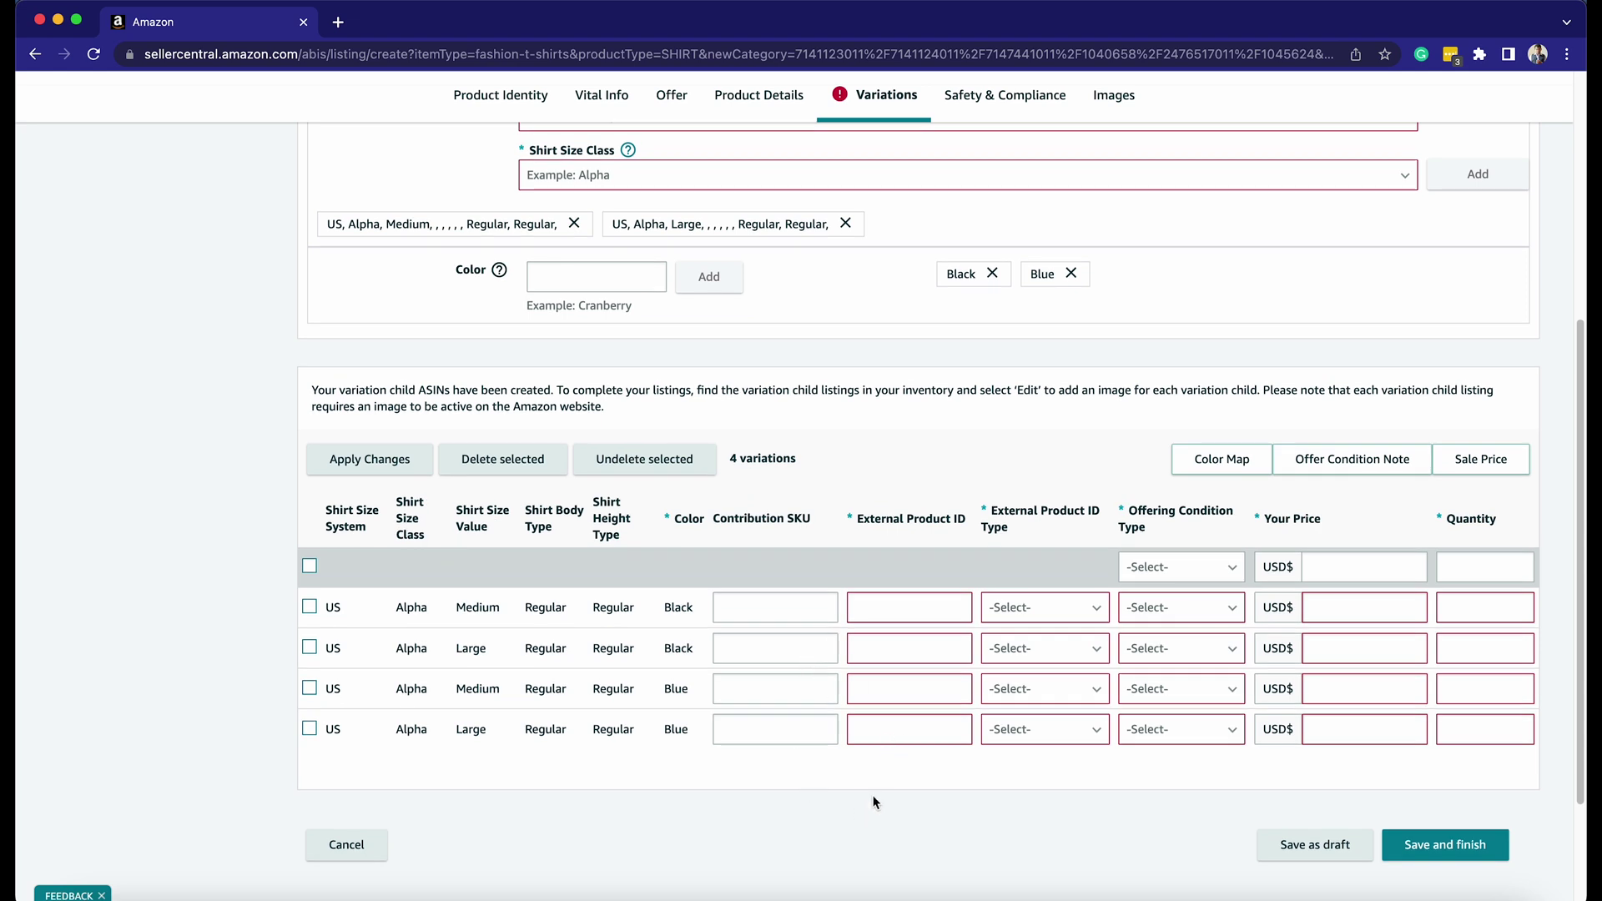
pyautogui.click(1000, 607)
pyautogui.click(918, 652)
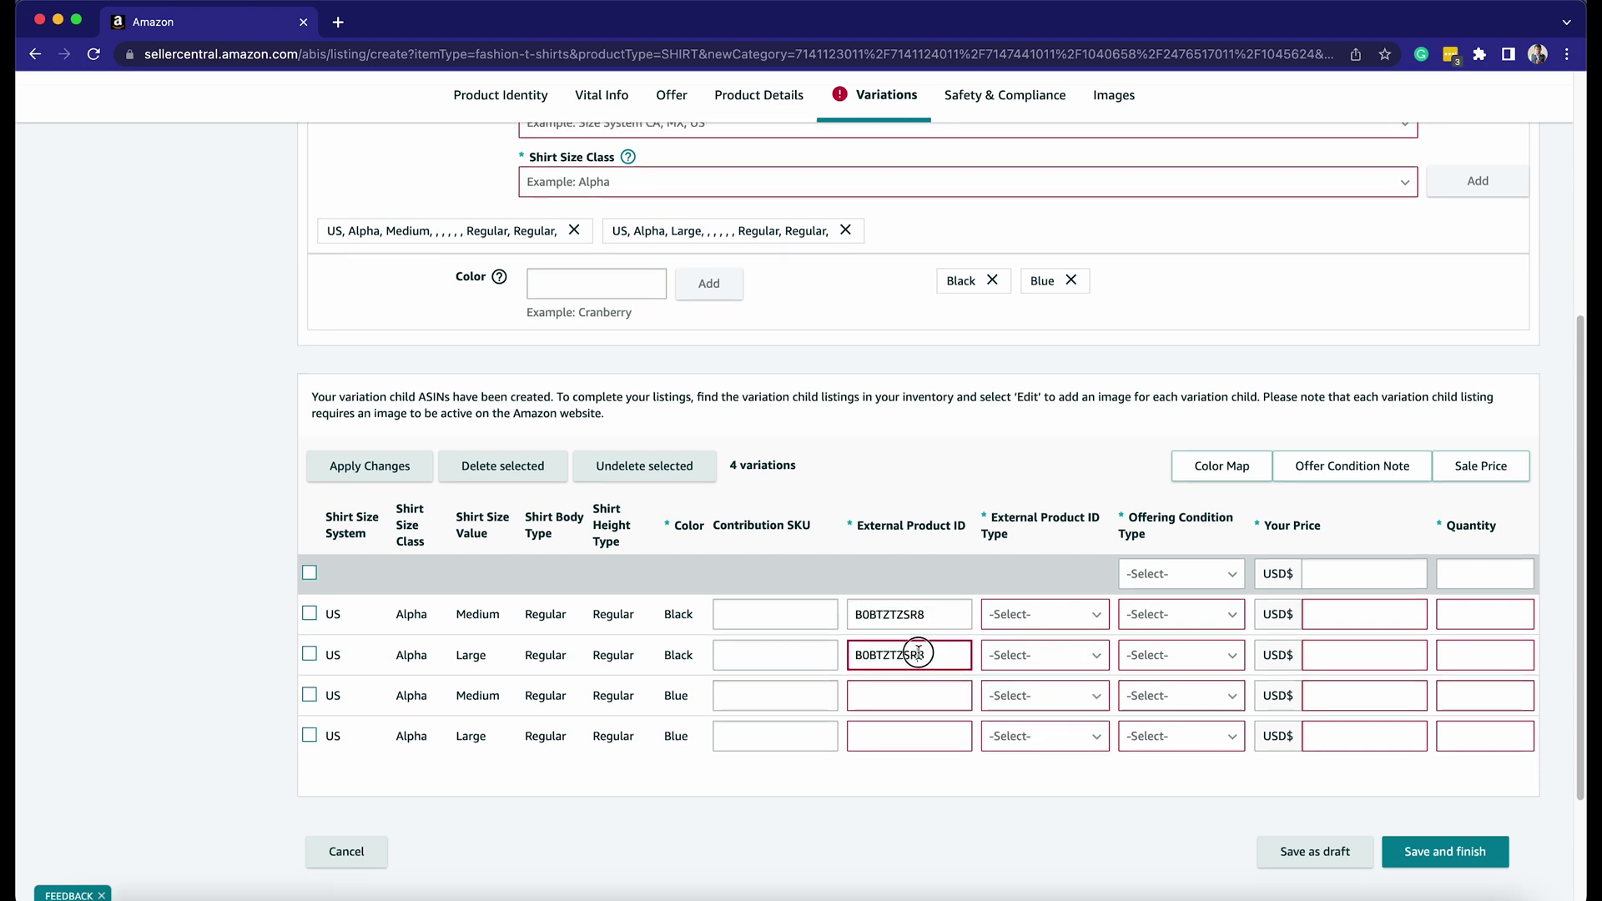
pyautogui.press('BackSpace')
pyautogui.write('SS8')
pyautogui.click(918, 696)
pyautogui.write('B0BTZTZST8')
pyautogui.click(918, 736)
pyautogui.write('B0BTZTZSU8')
# Set the external product ID type to ASIN and the offering condition type to New for all four variations.
pyautogui.click(1045, 614)
pyautogui.click(1044, 655)
pyautogui.click(1044, 696)
pyautogui.click(1044, 736)
pyautogui.click(1181, 614)
pyautogui.click(1181, 655)
pyautogui.click(1180, 695)
pyautogui.click(1180, 736)
# Set the price to 24.99 USD and the quantity to 150 for both Black variations.
pyautogui.click(1340, 610)
pyautogui.write('24.99')
pyautogui.press('Tab')
pyautogui.write('150')
pyautogui.click(1365, 655)
pyautogui.write('240150')
# Set the price to 24.99 USD and the quantity to 150 for both Blue variations.
pyautogui.click(1364, 696)
pyautogui.write('24.99')
pyautogui.press('Tab')
pyautogui.write('150')
pyautogui.click(1364, 736)
pyautogui.write('24.99')
pyautogui.press('Tab')
pyautogui.write('150')
pyautogui.click(1119, 812)
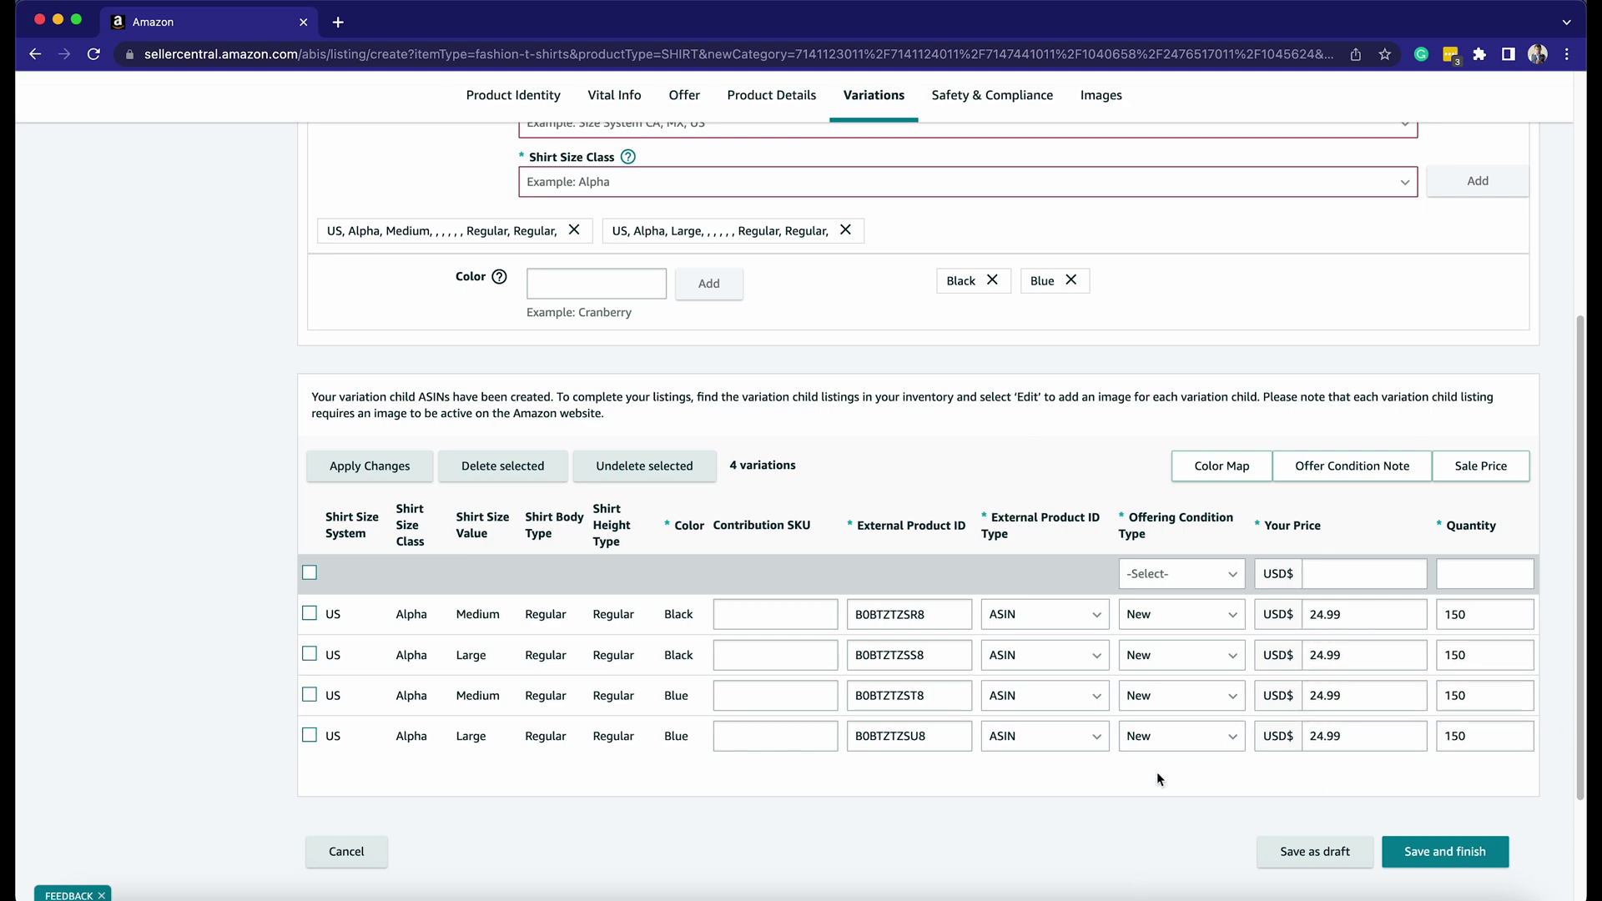
# In the Images section, upload Main-Shirt.png from the Assets folder as the main product image.
pyautogui.scroll(-2, 1184, 784)
pyautogui.scroll(7, 985, 833)
pyautogui.click(1097, 127)
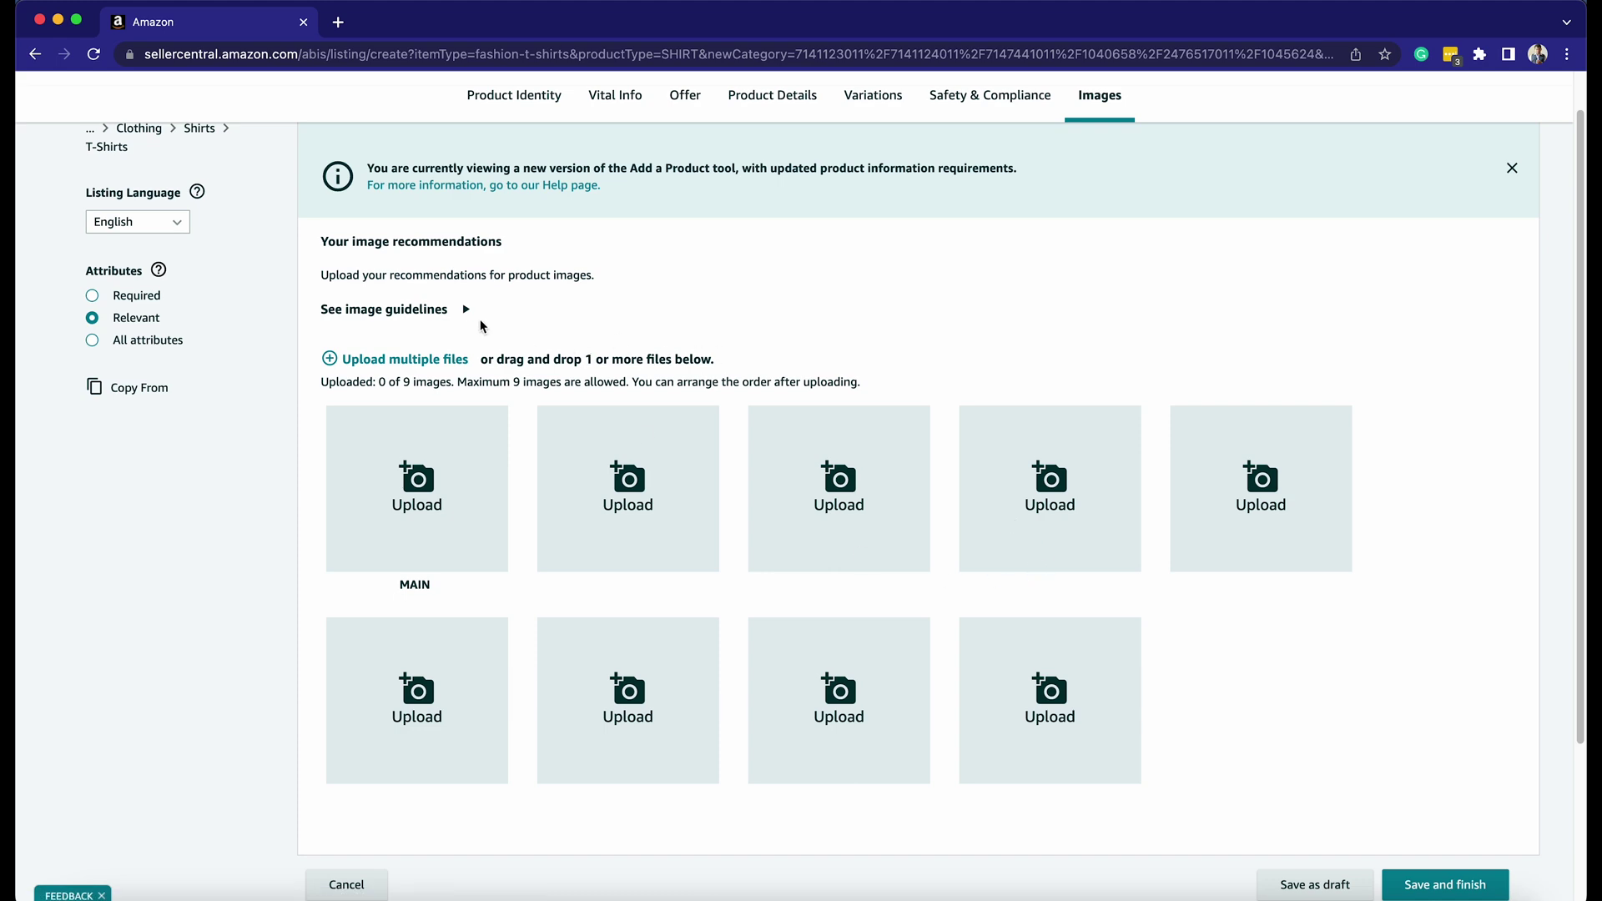
pyautogui.click(413, 496)
pyautogui.click(869, 453)
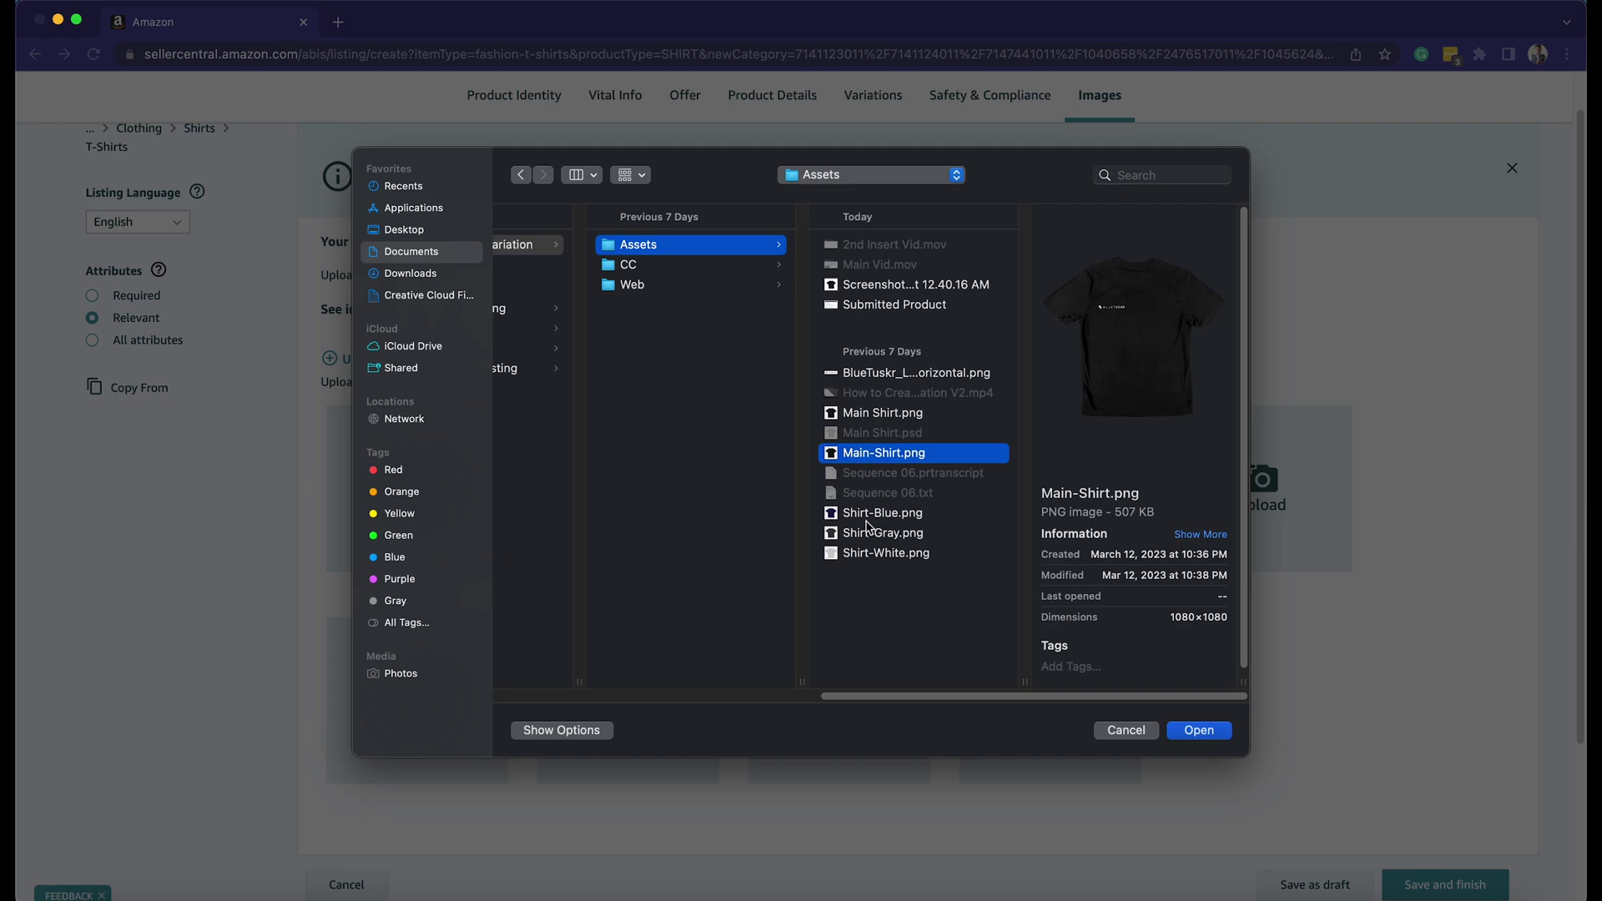
pyautogui.click(1199, 732)
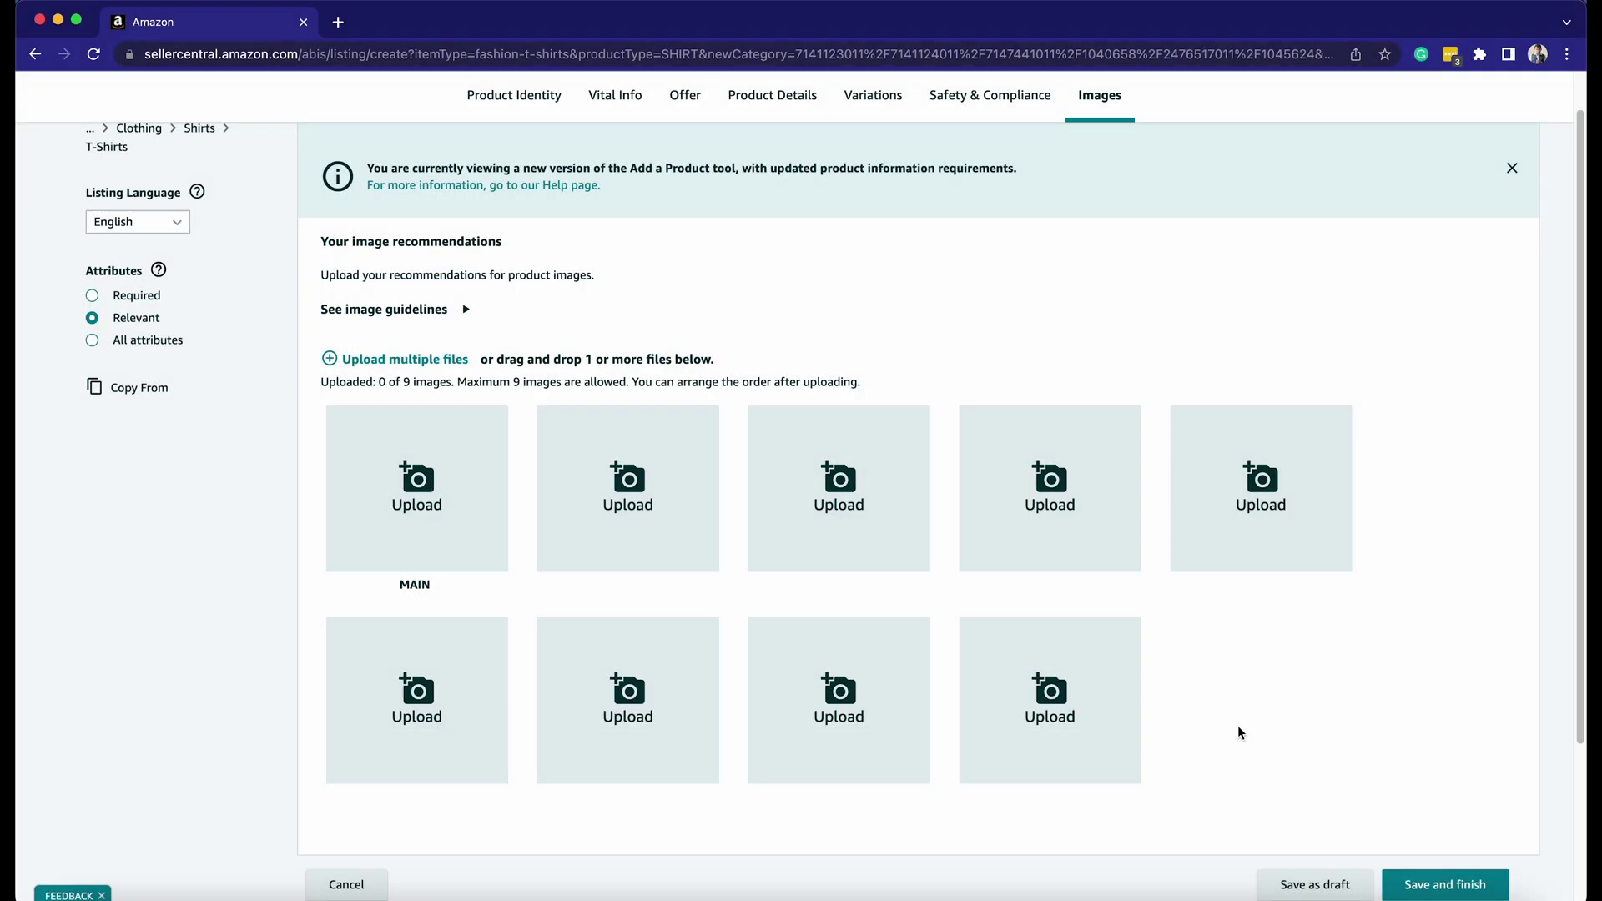
# Upload Shirt-Blue.png from the Assets folder as the second product image.
pyautogui.click(656, 531)
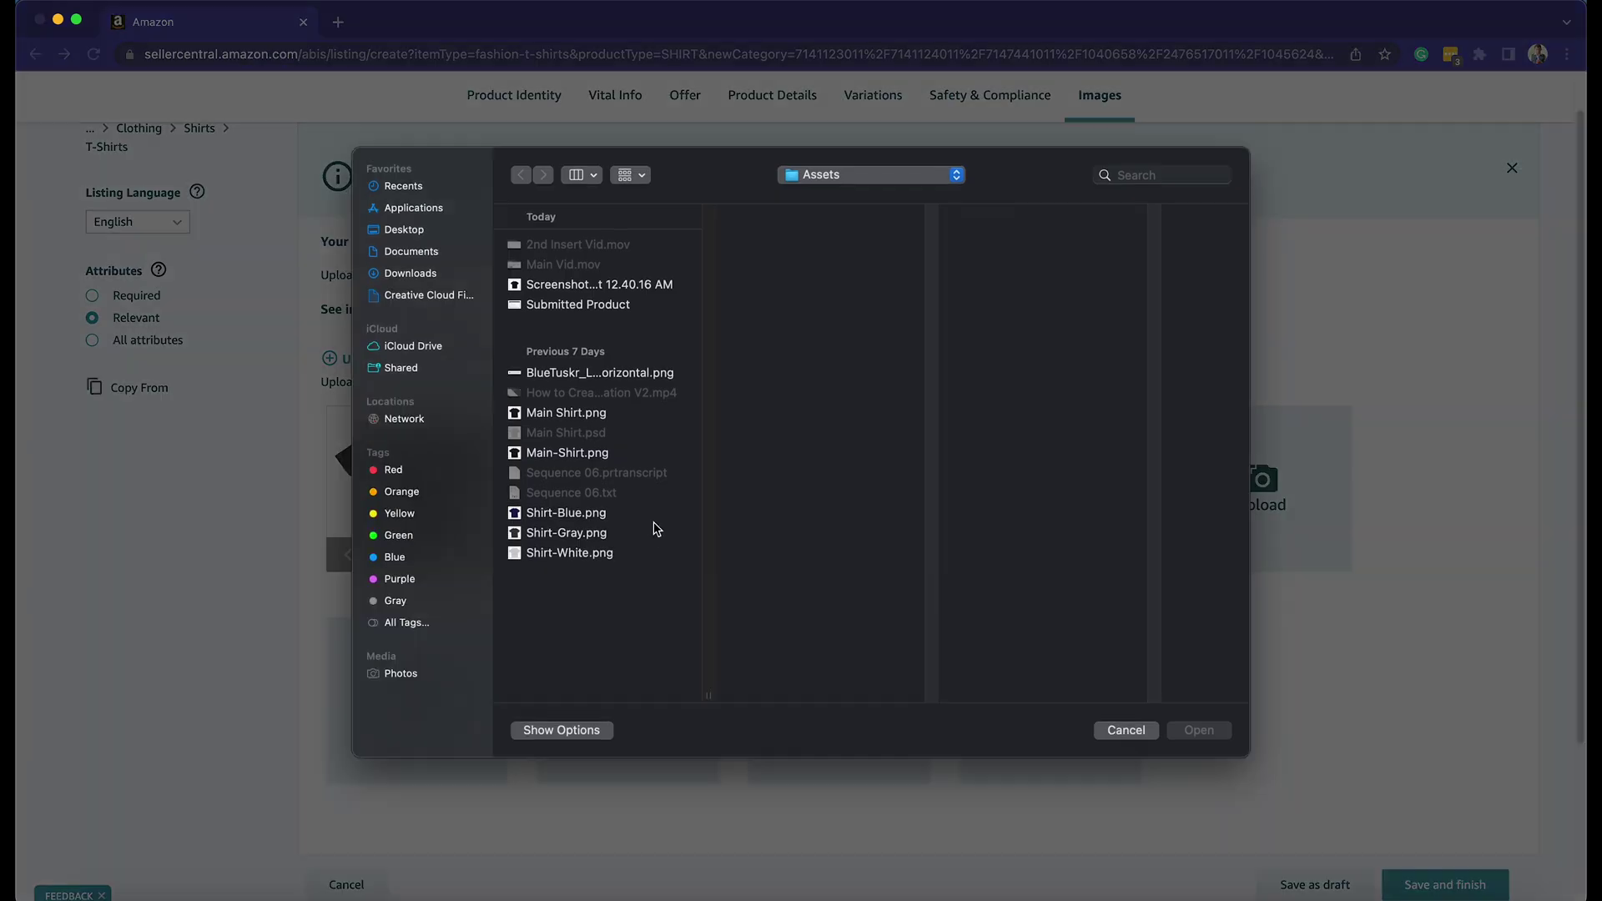
pyautogui.click(572, 451)
pyautogui.click(576, 513)
pyautogui.click(1206, 732)
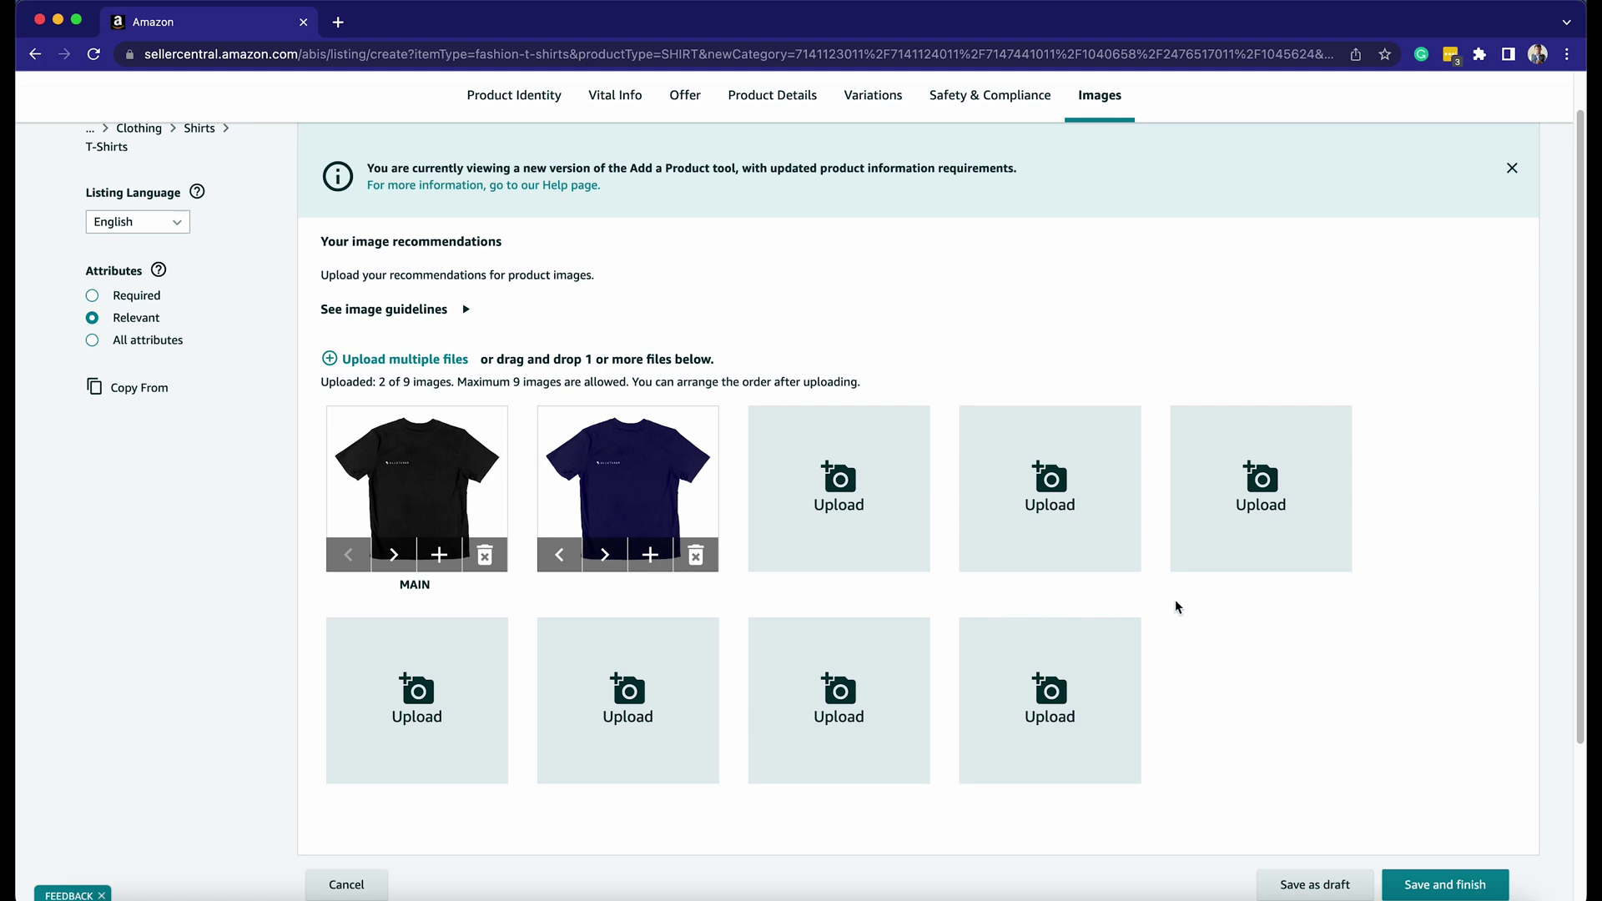
# Review the listing's Images, Safety & Compliance, Product Details, Vital Info, Product Identity, Offer and Variations sections for complete entries.
pyautogui.scroll(-4, 1175, 601)
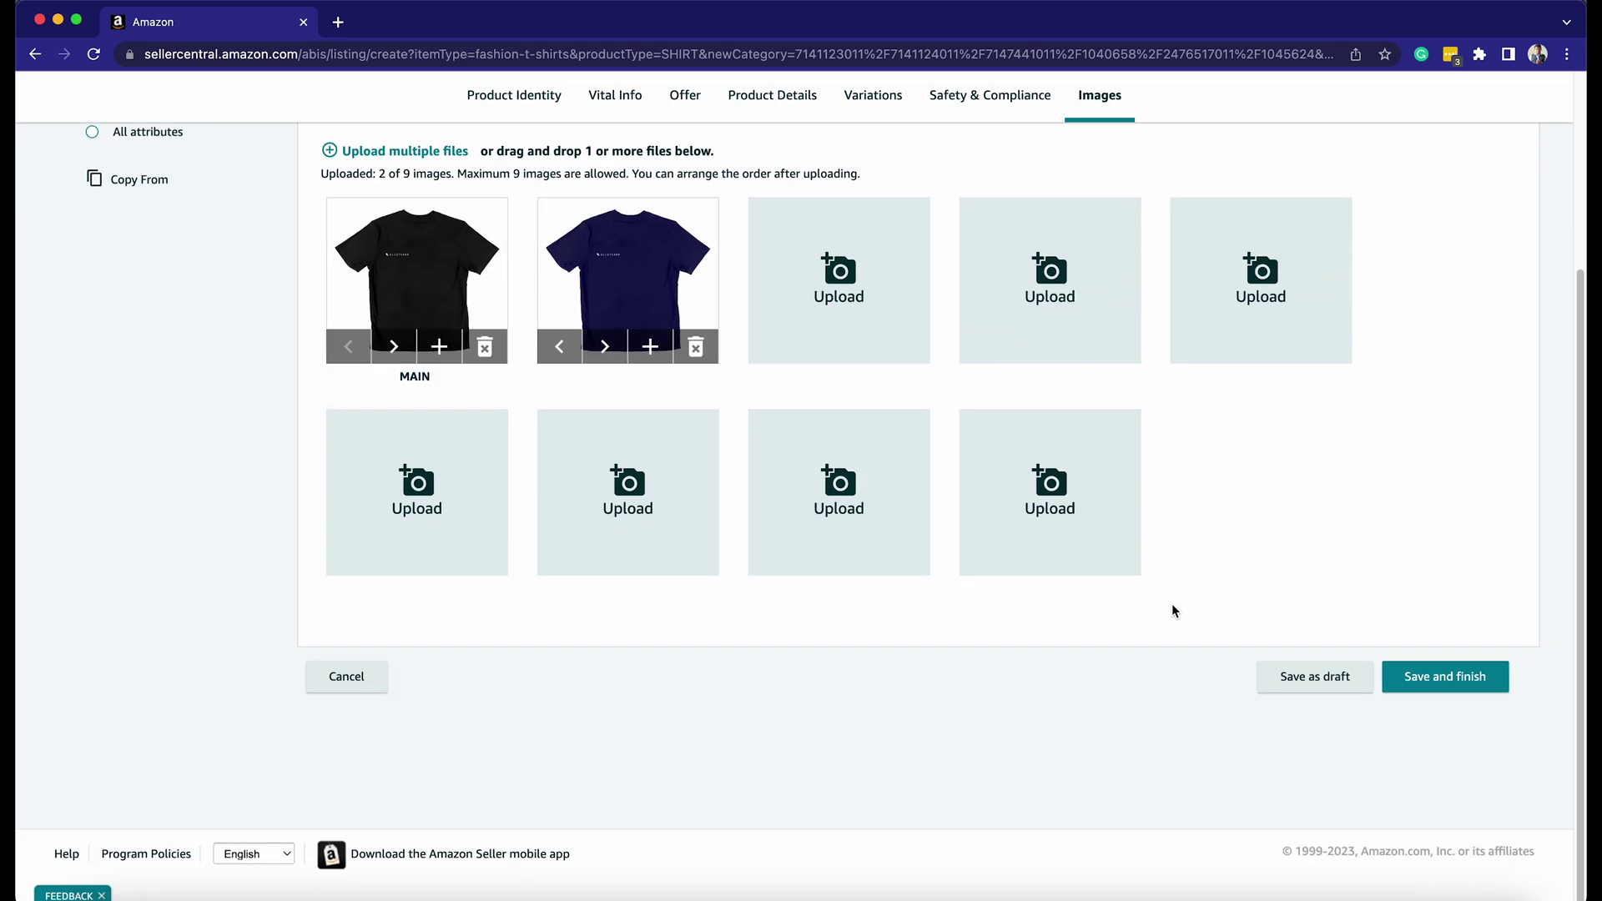
pyautogui.scroll(5, 1170, 603)
pyautogui.click(993, 135)
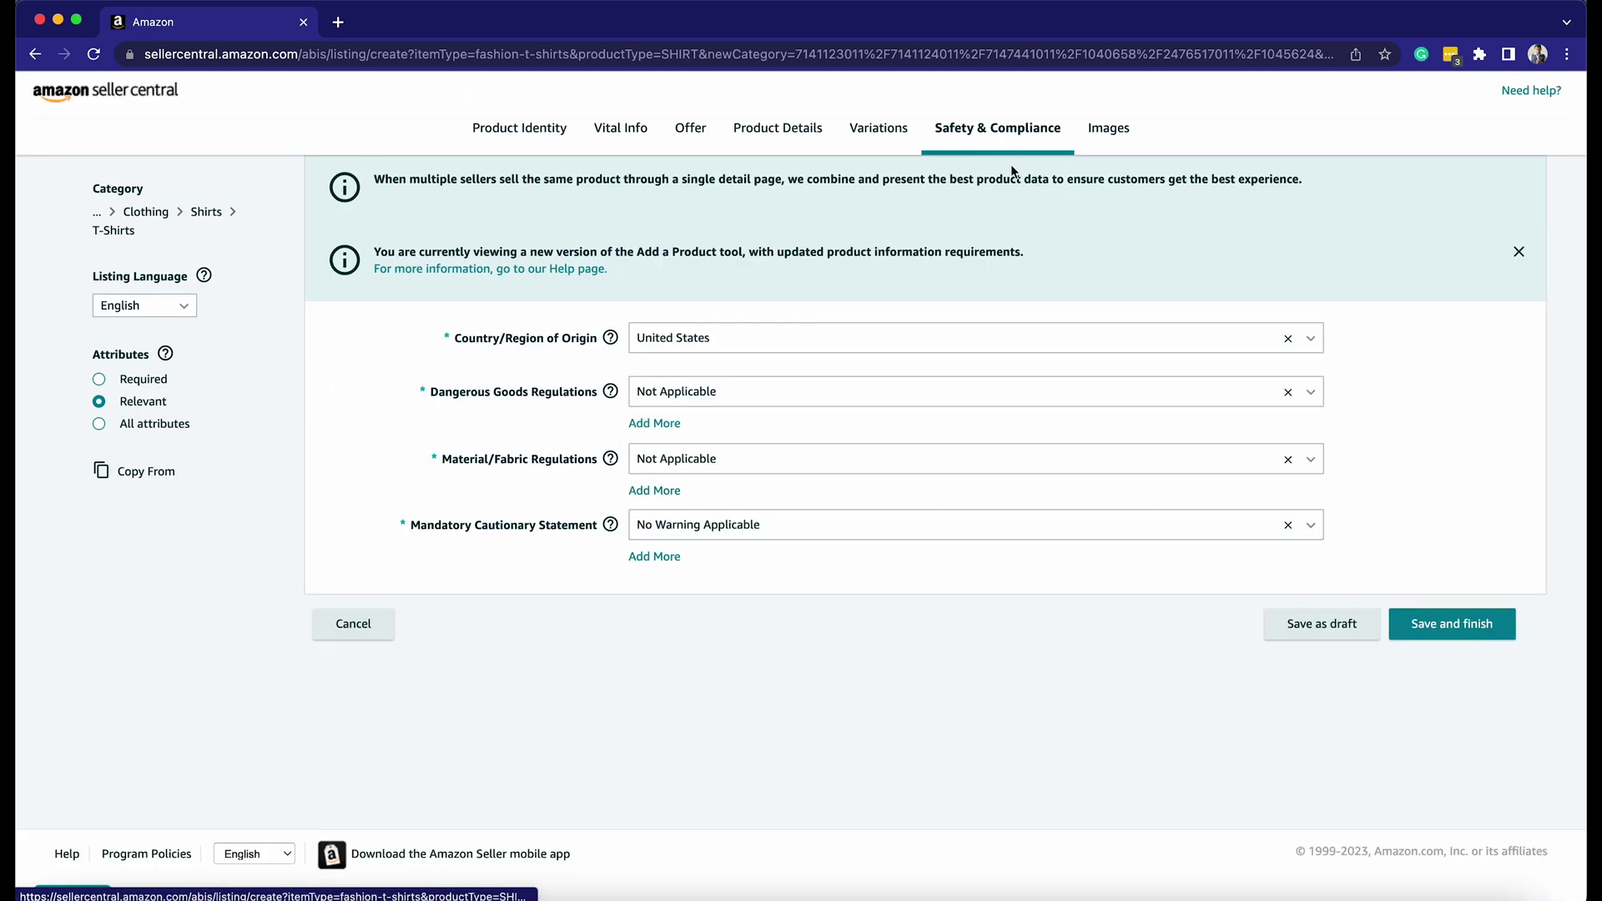
pyautogui.click(876, 129)
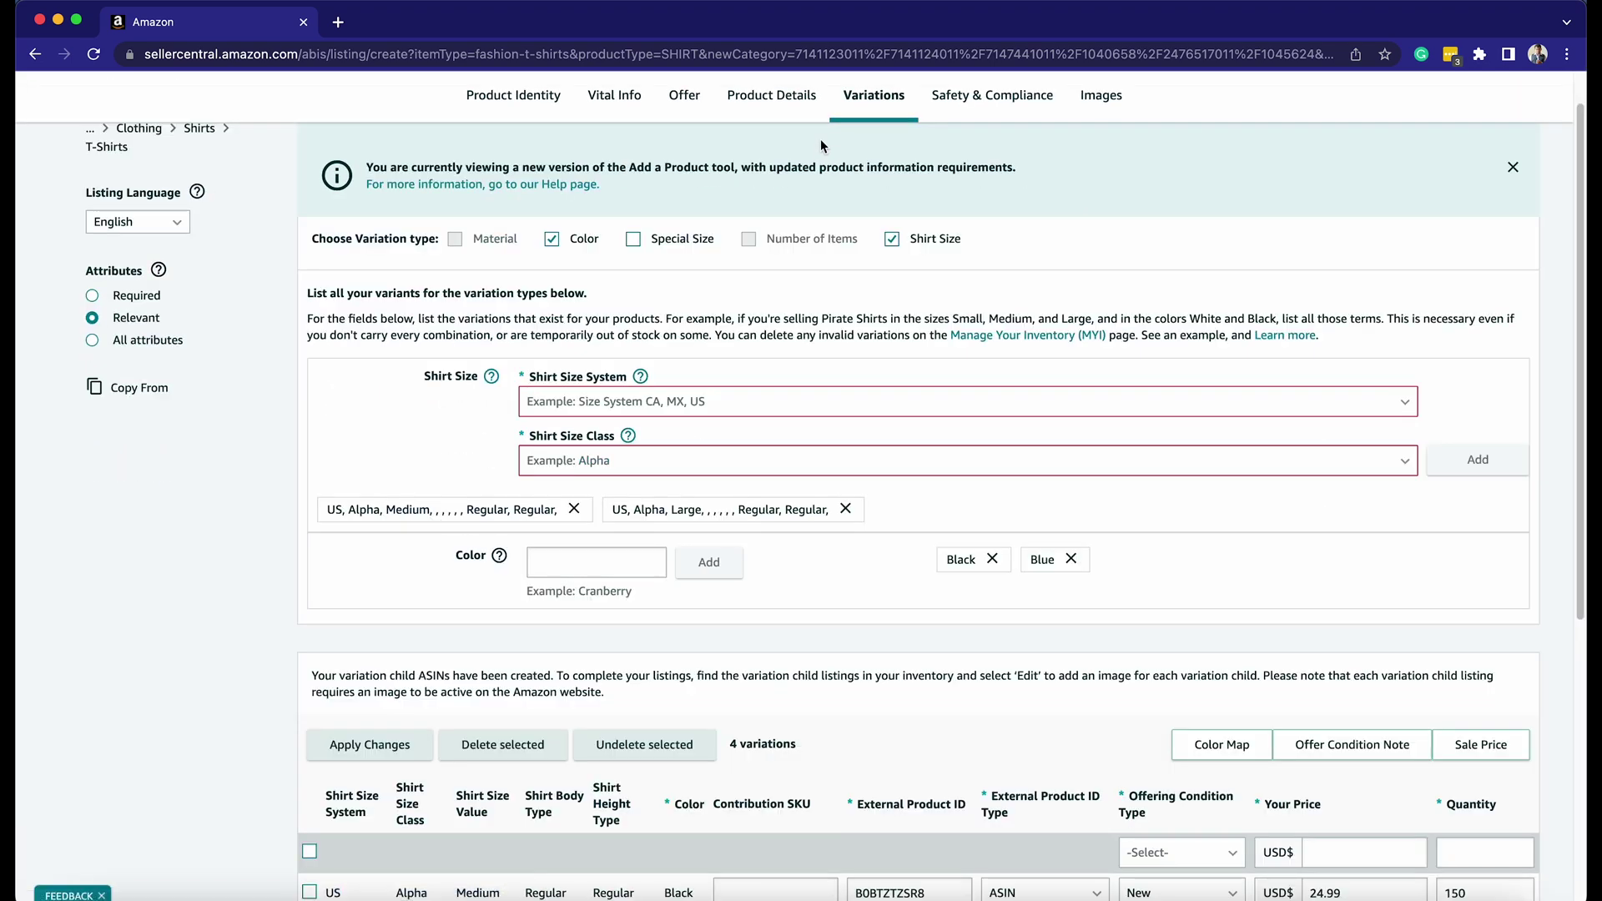
pyautogui.scroll(1, 838, 251)
pyautogui.scroll(1, 835, 241)
pyautogui.click(782, 128)
pyautogui.click(625, 127)
pyautogui.click(521, 127)
pyautogui.click(694, 128)
pyautogui.click(883, 127)
pyautogui.scroll(-6, 979, 818)
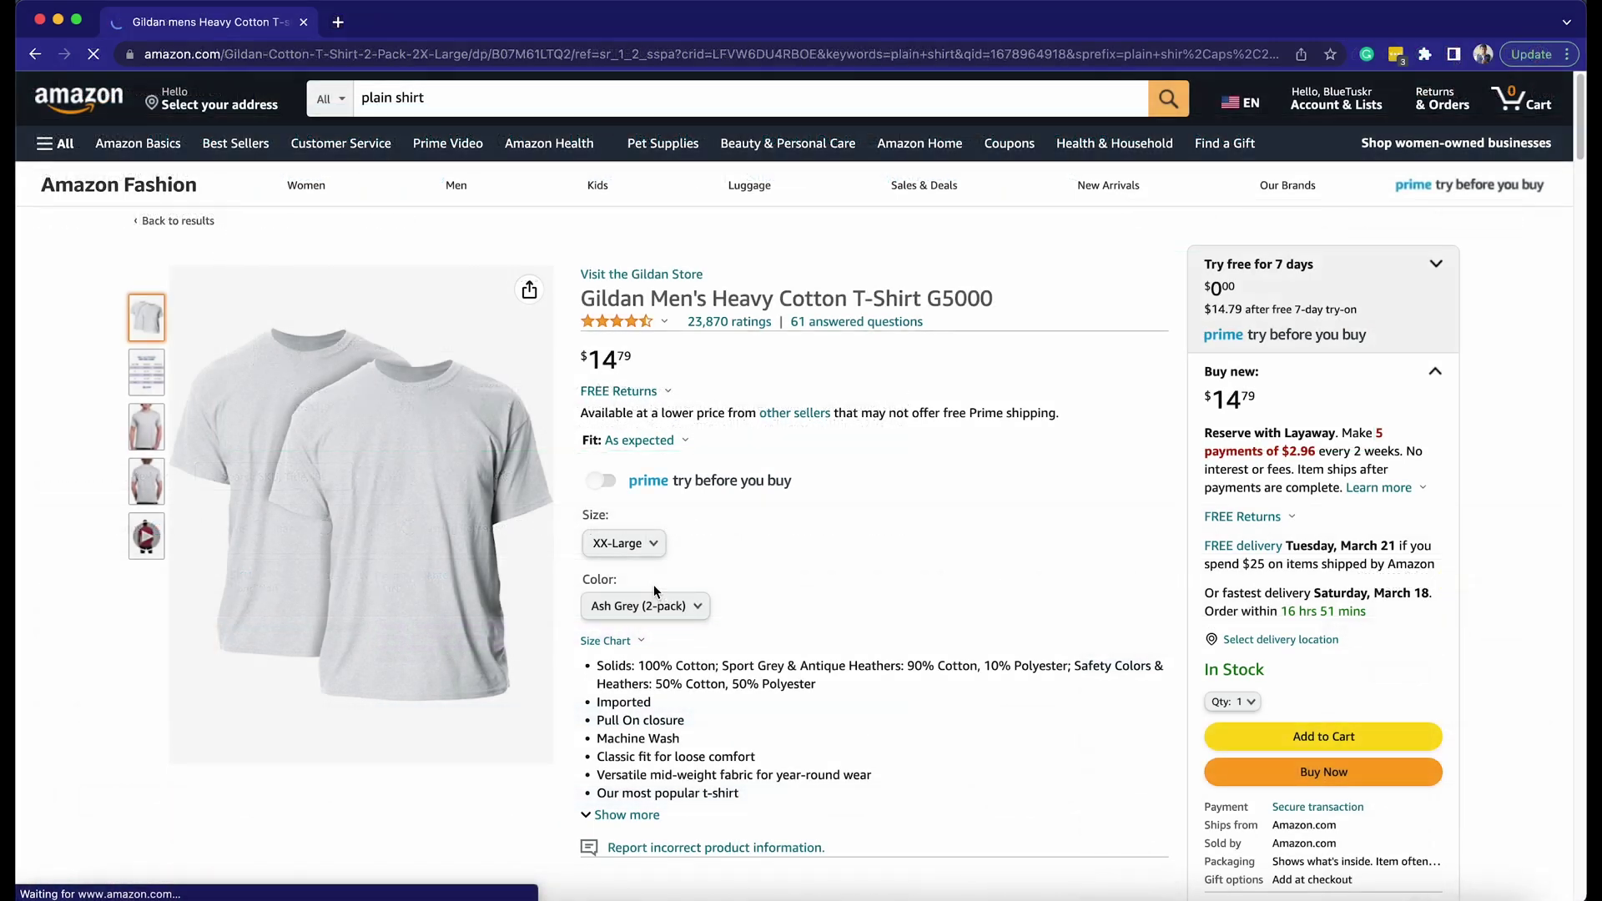
# On the Gildan Men's Heavy Cotton T-Shirt store page, select size X-Large and color Mint Green (2-pack).
pyautogui.click(624, 544)
pyautogui.click(634, 636)
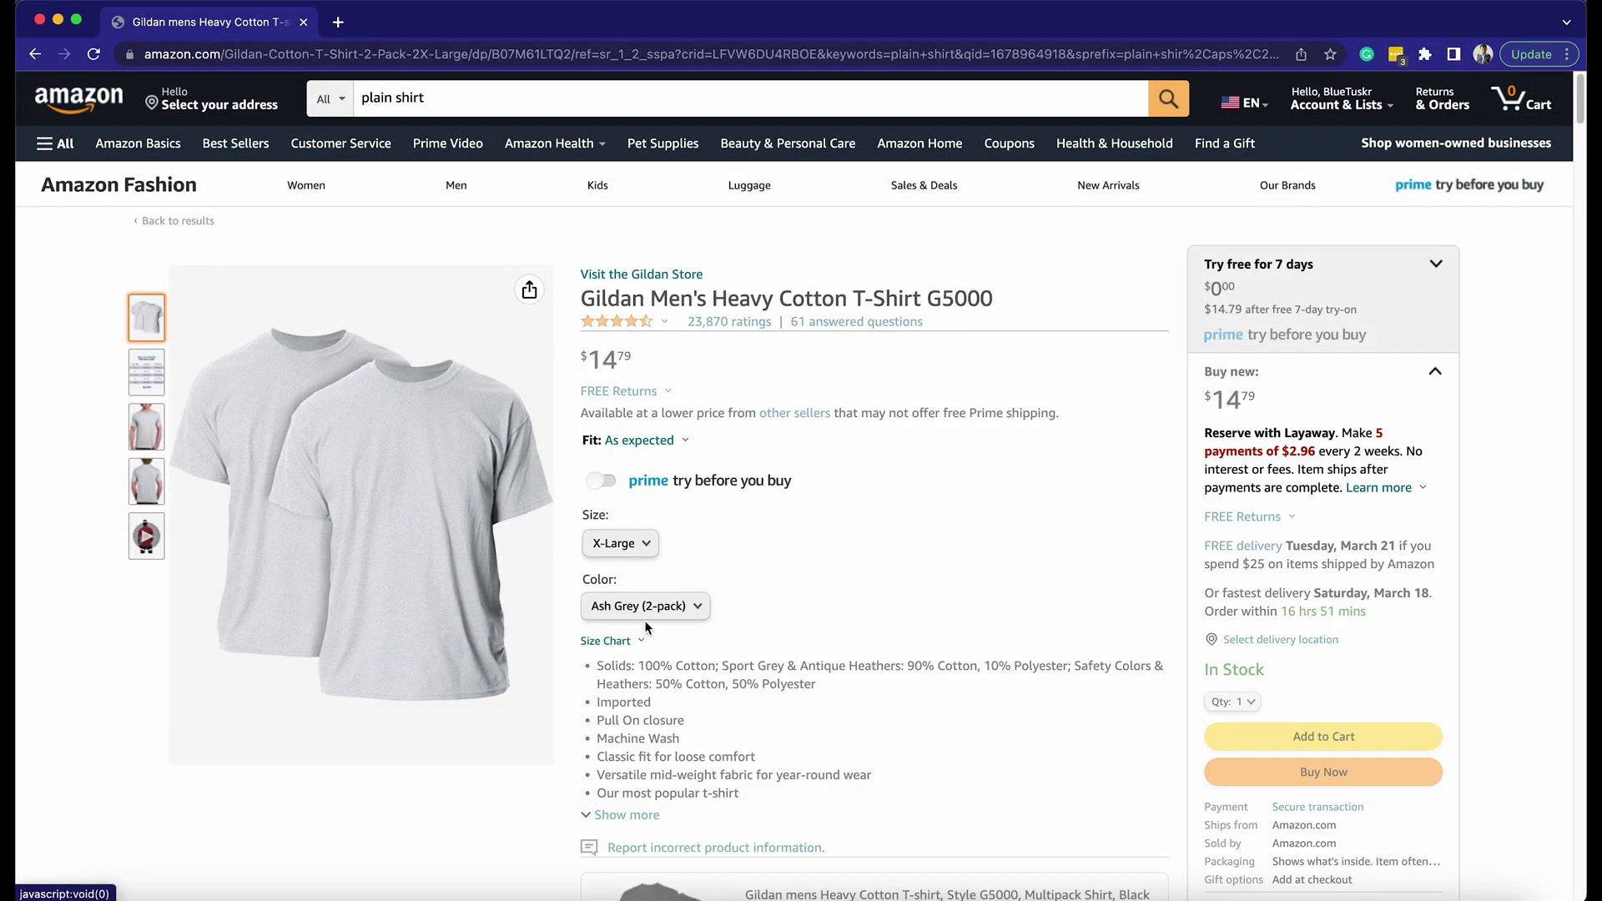
pyautogui.click(651, 605)
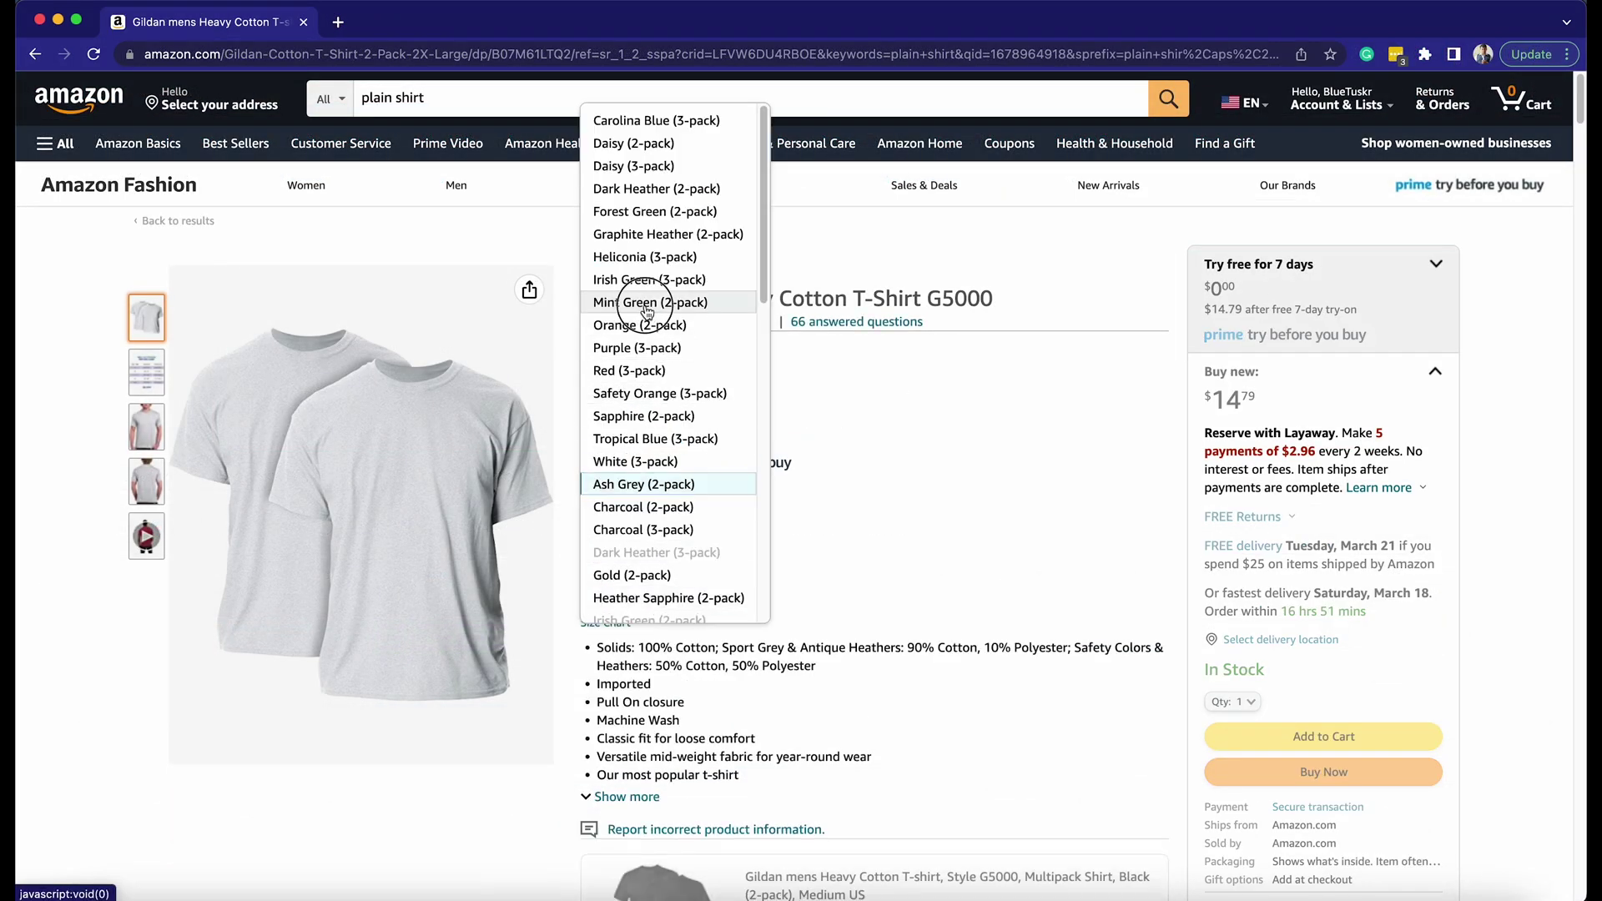
pyautogui.click(644, 302)
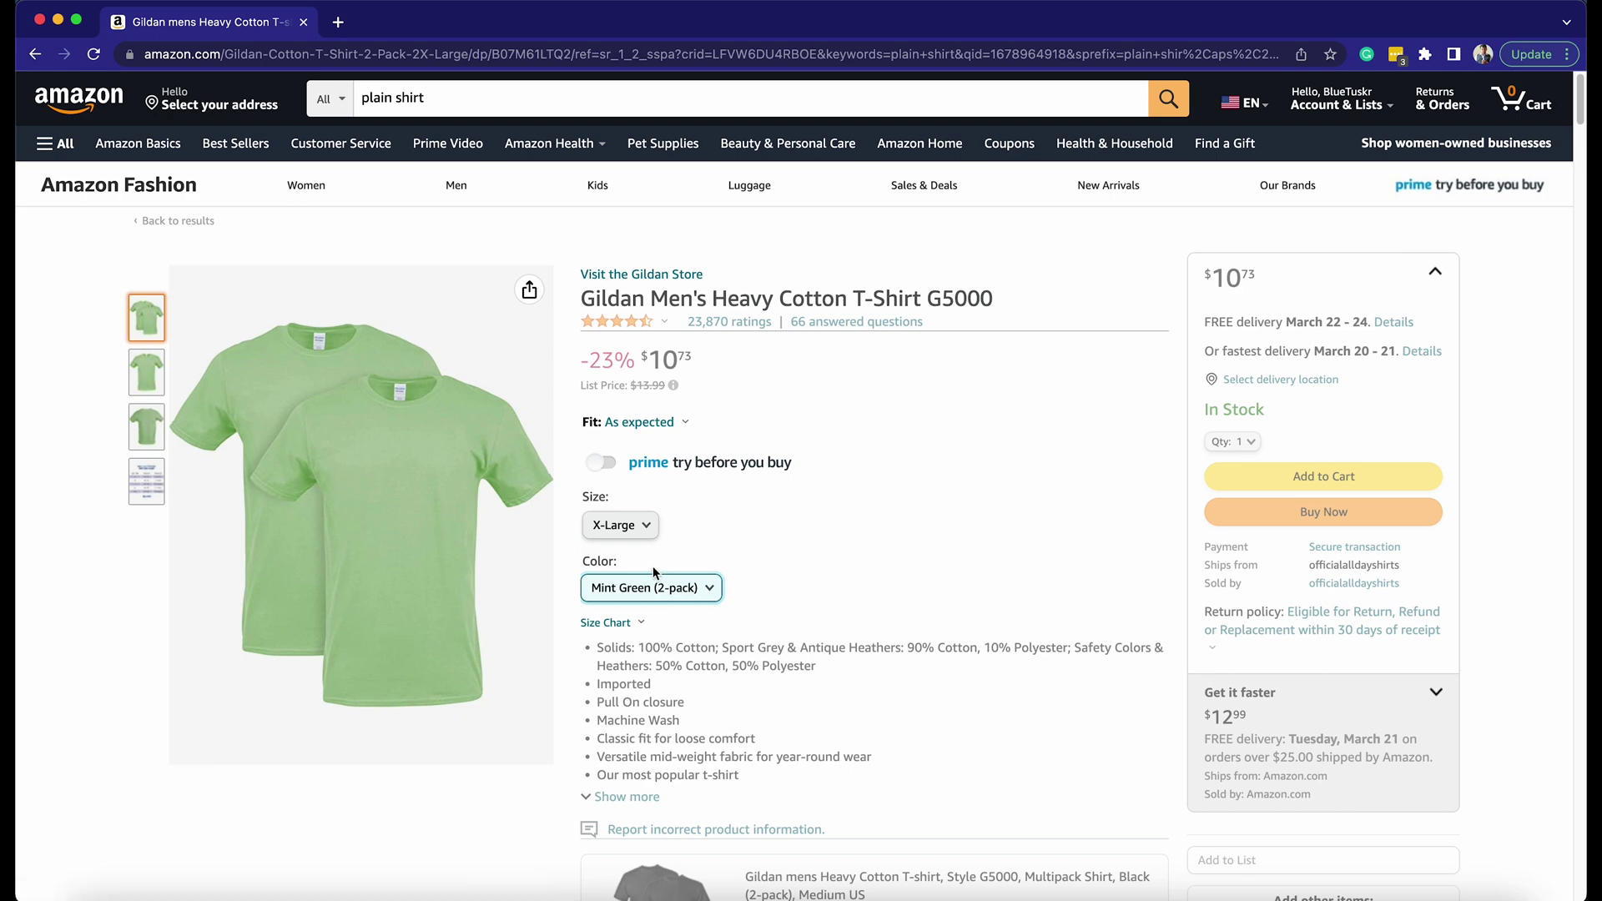
pyautogui.click(638, 544)
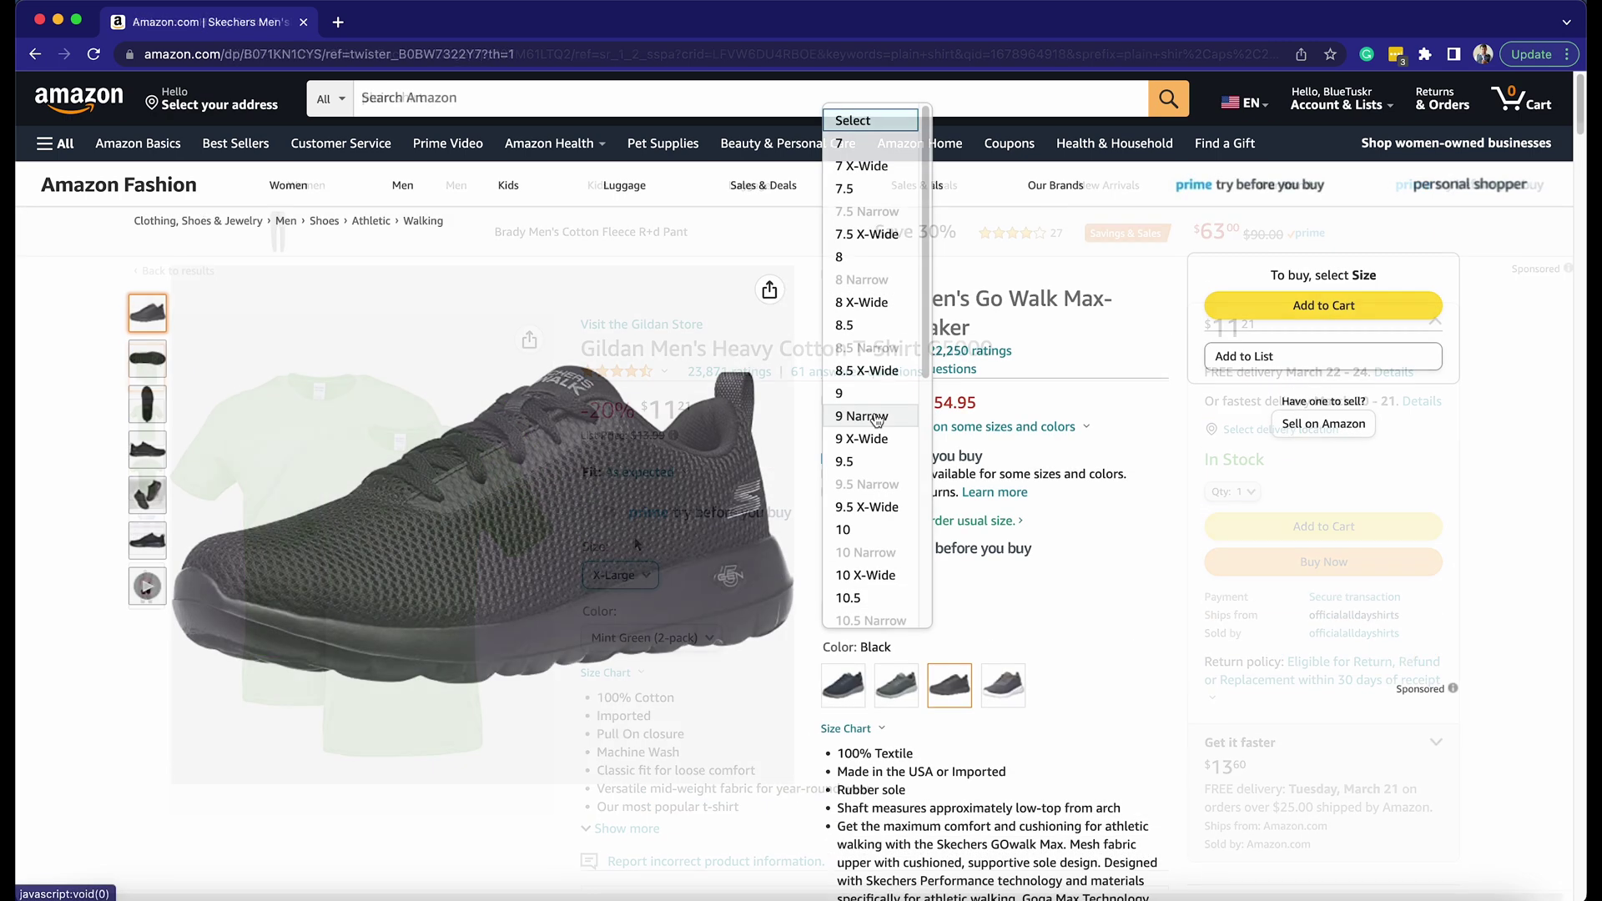
# On the Skechers Men's Go Walk Max sneaker page, try sizes 9 Narrow and 9.5 X-Wide and go back.
pyautogui.click(867, 416)
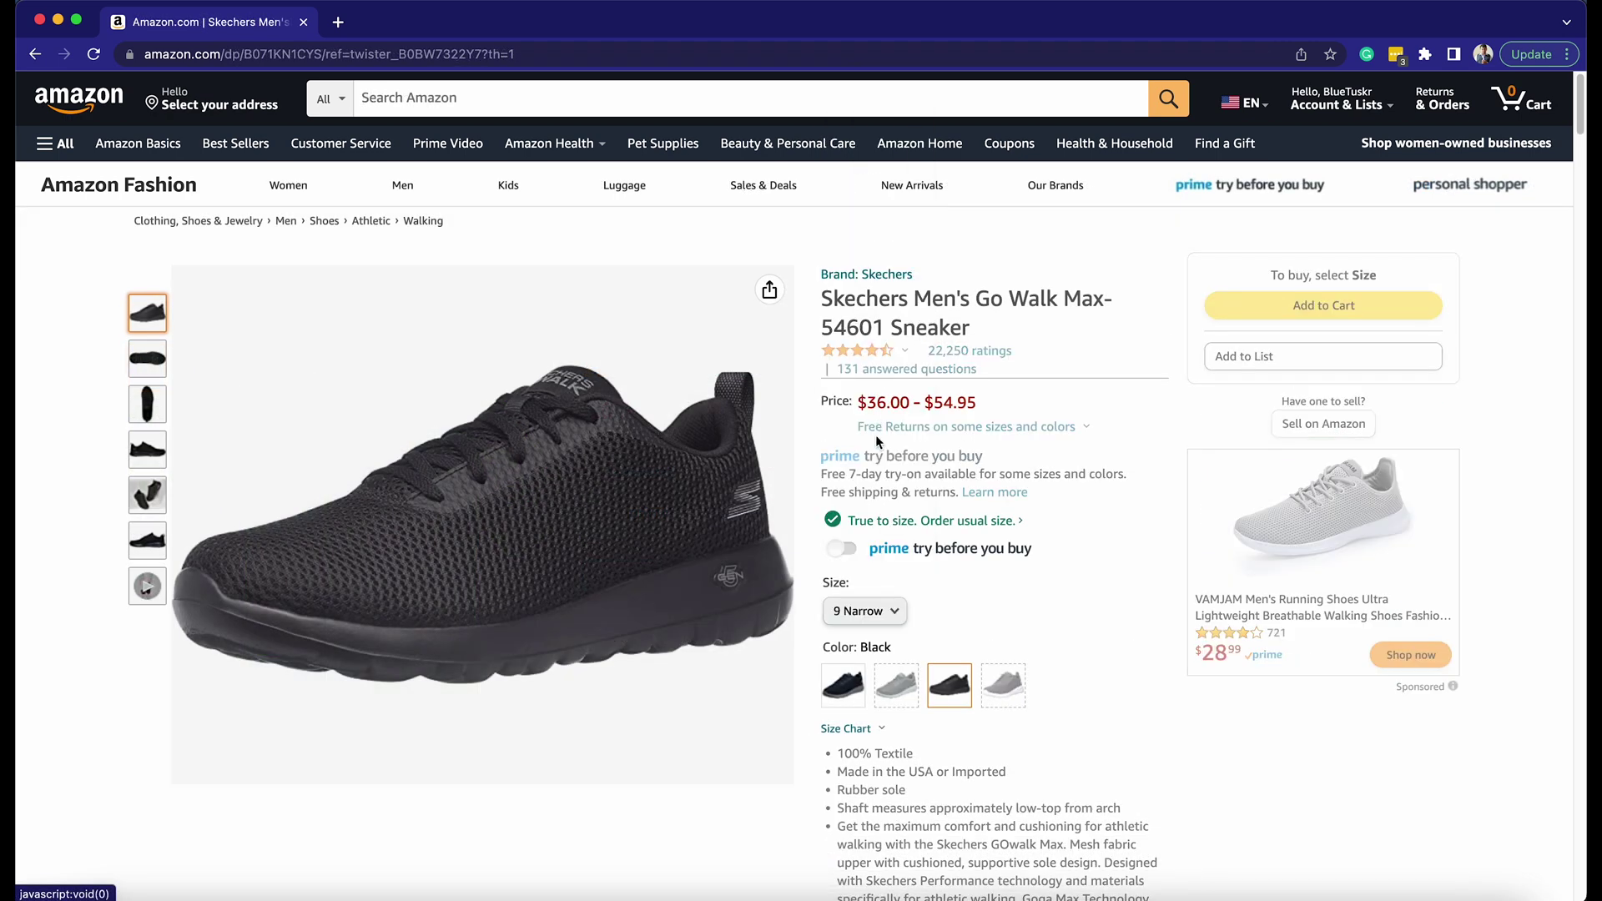
pyautogui.click(874, 617)
pyautogui.click(830, 506)
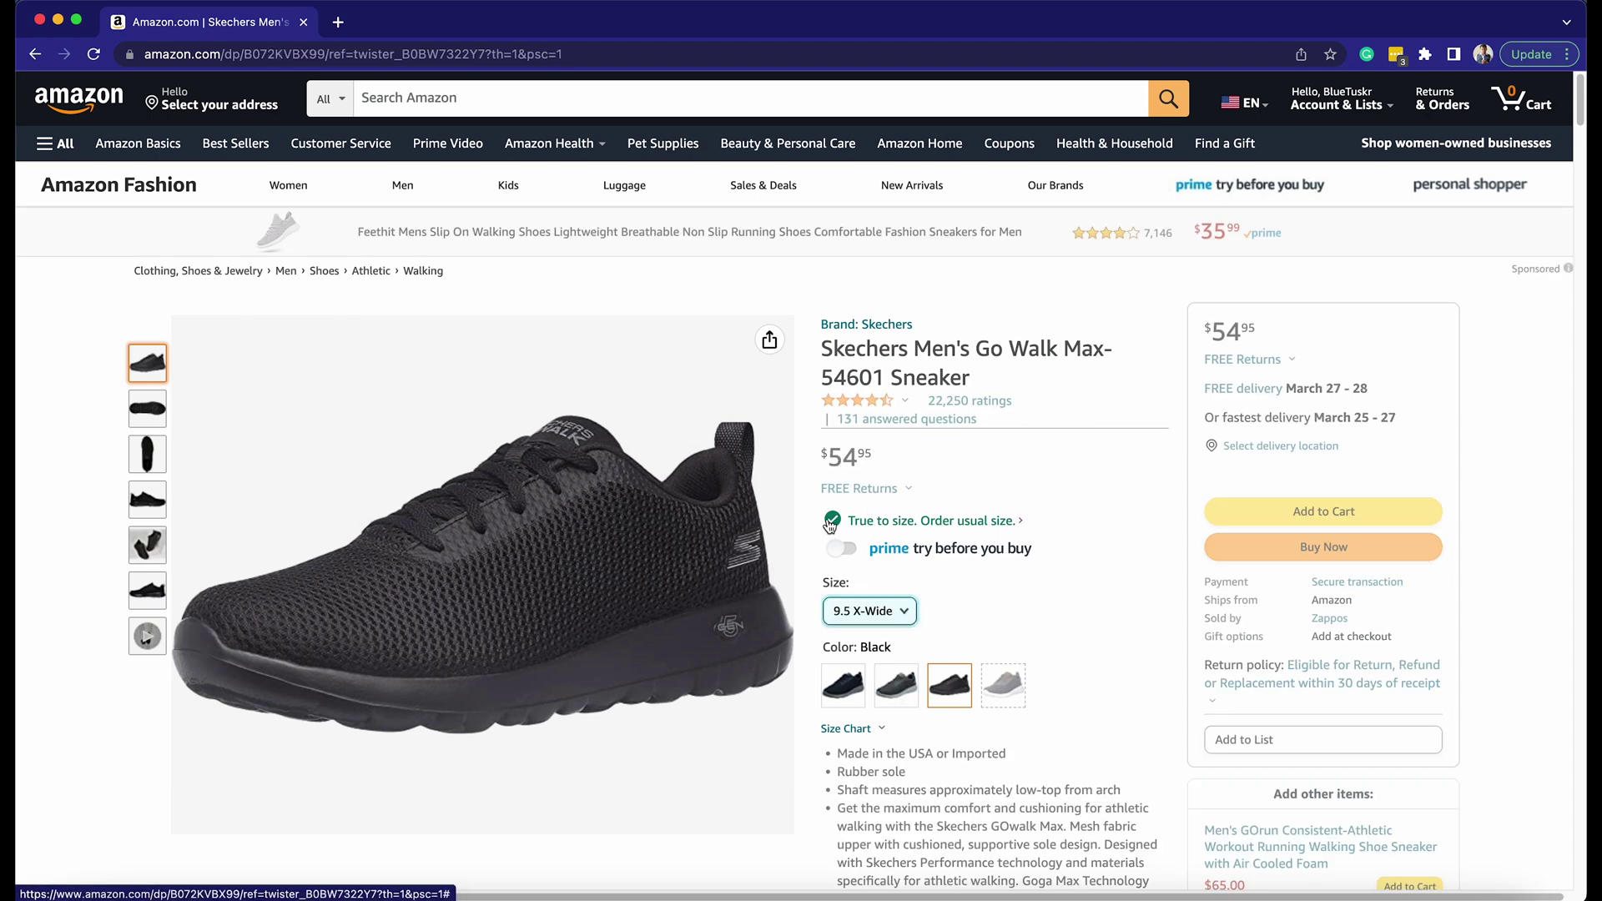
pyautogui.click(31, 56)
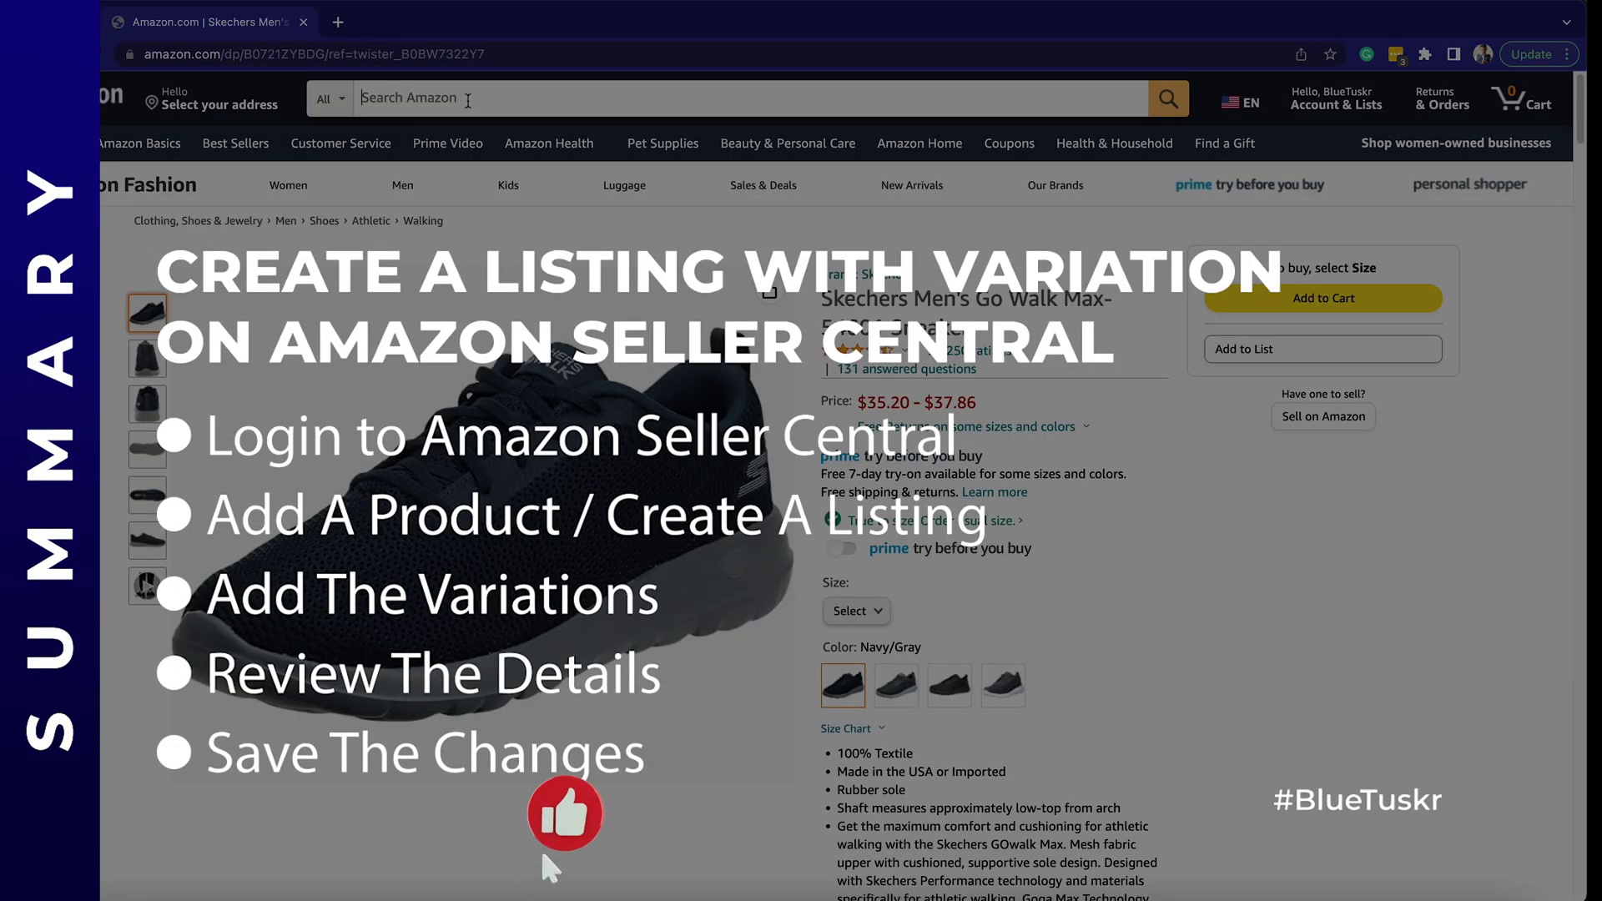
# Search the Amazon store for "plain shirt".
pyautogui.write('shi')
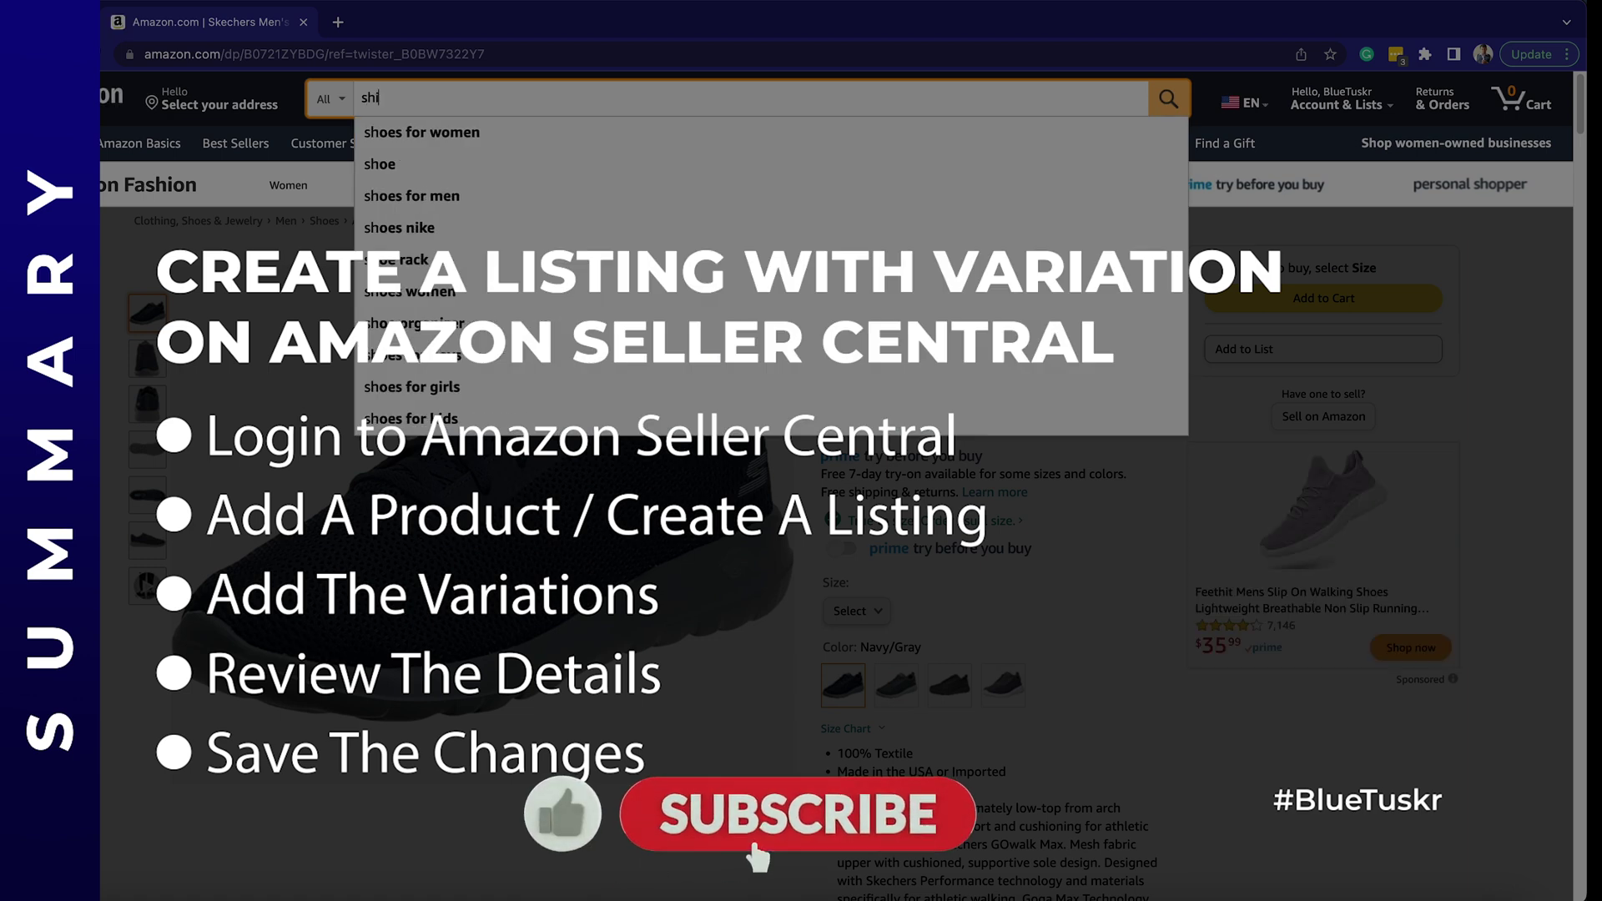
pyautogui.write('rt for')
pyautogui.hotkey('ctrl', 'a')
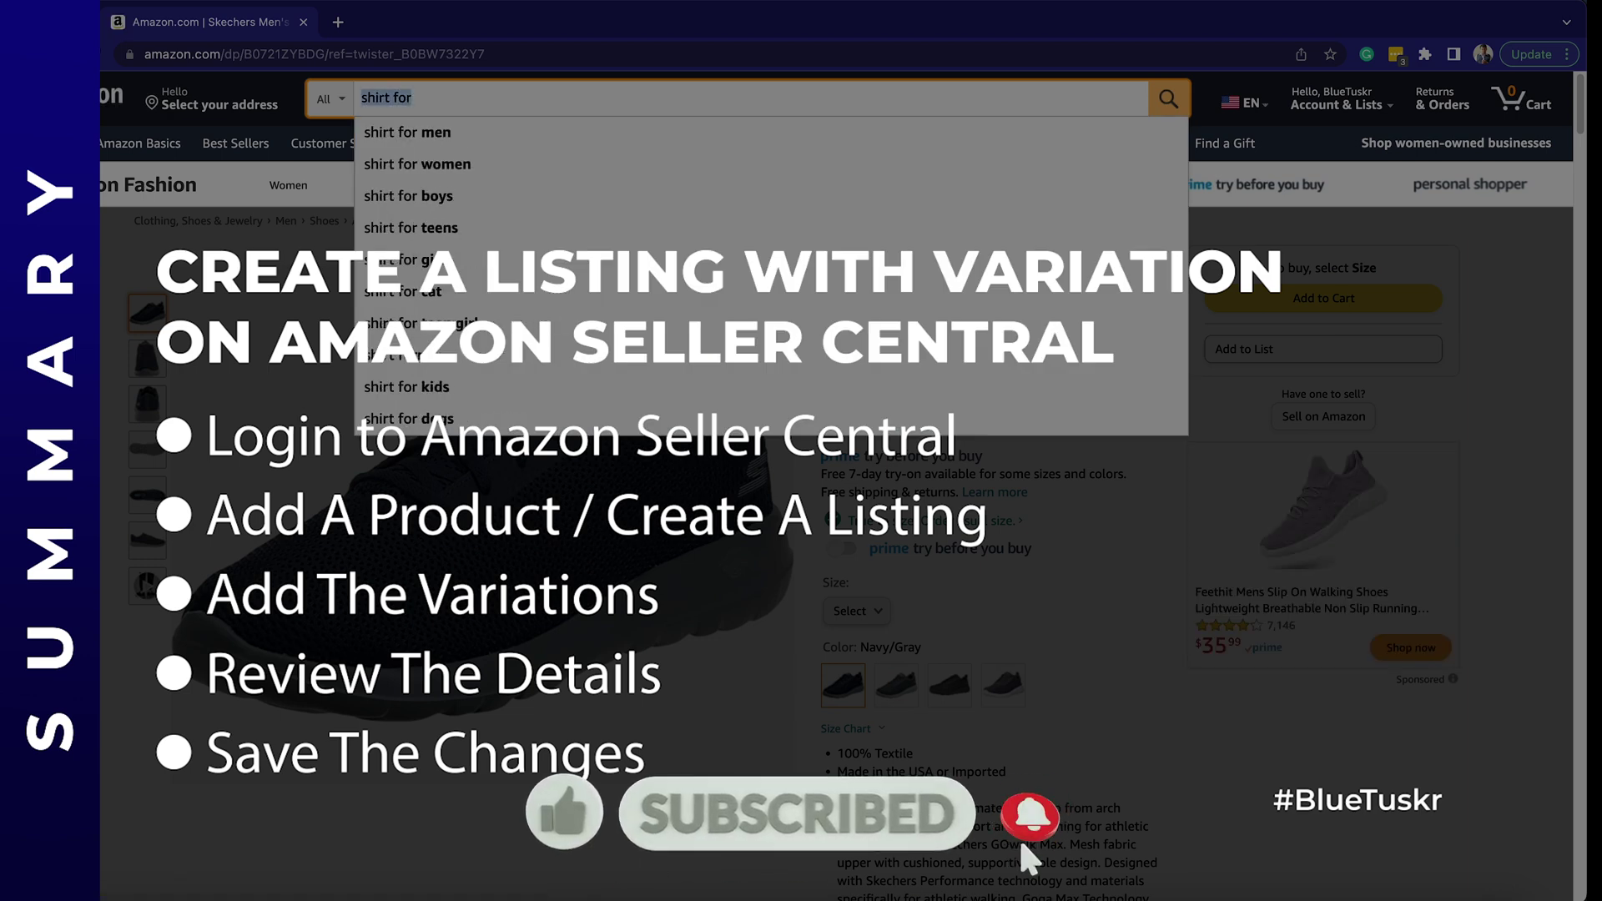
pyautogui.write('plain shirt')
pyautogui.press('Return')
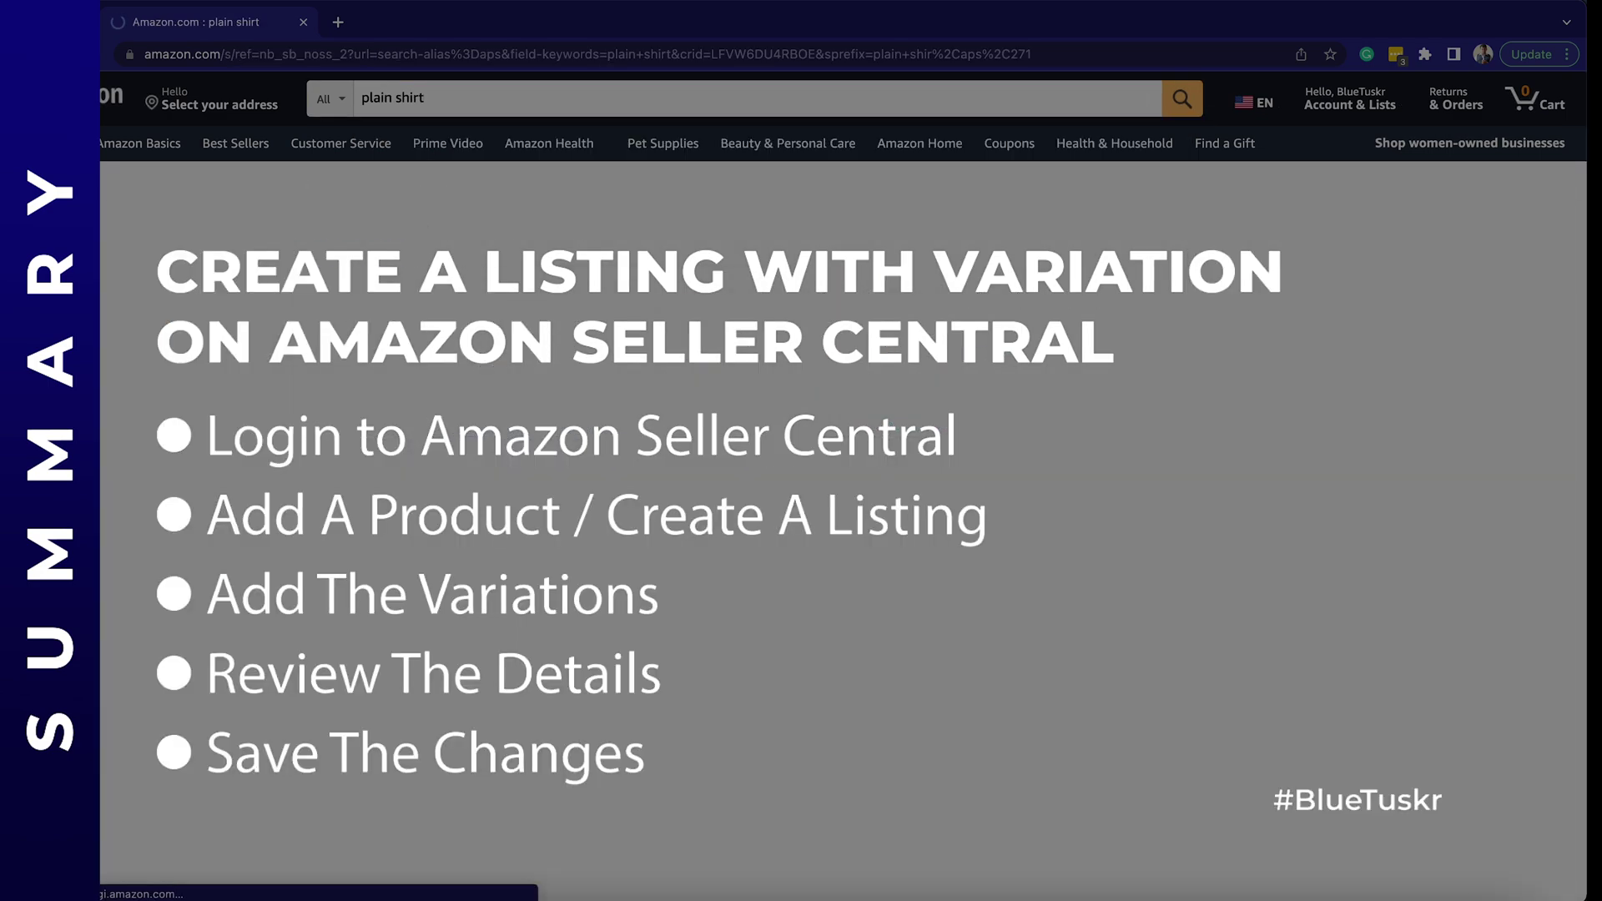